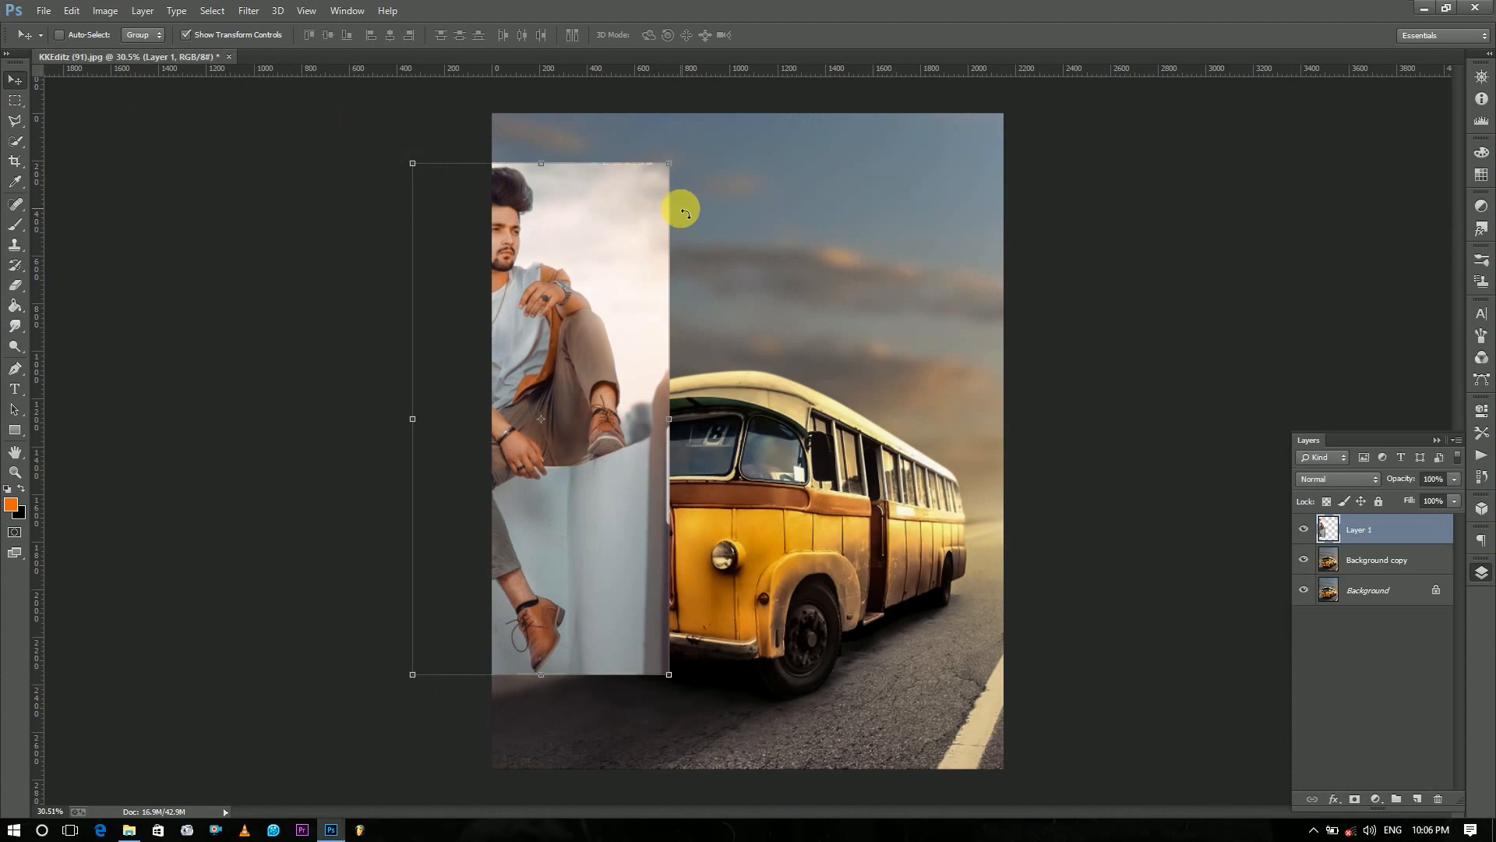
Rotate the man's photo layer about 11.4° clockwise and move it over the bus in the canvas centre.
drag(685, 151, 731, 177)
drag(600, 386, 783, 383)
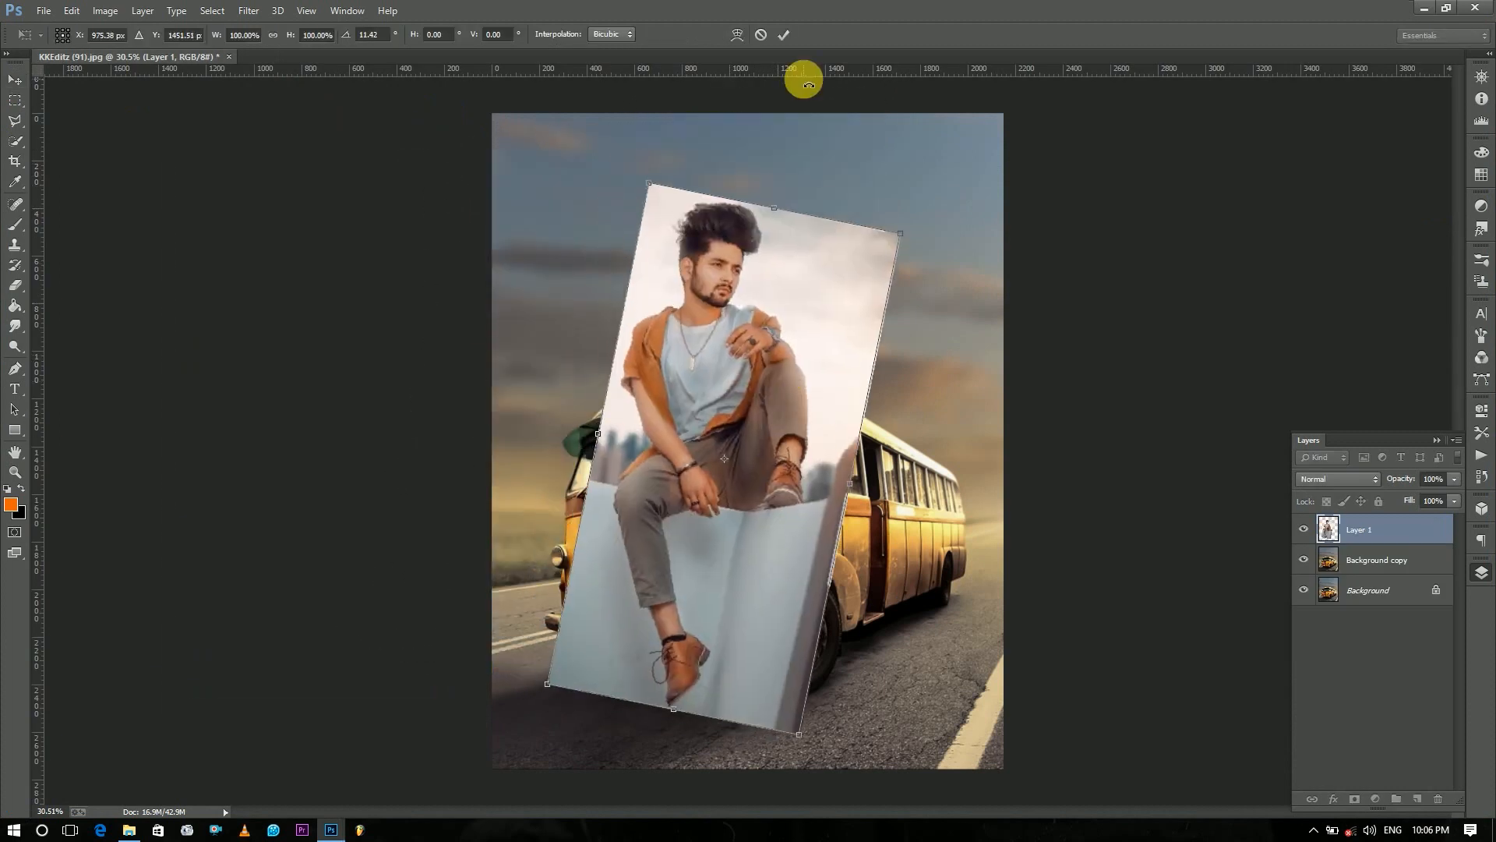
click(787, 36)
Start a Pen path at the toe of the hanging shoe and trace it up the outer edge of the leg.
click(15, 473)
drag(648, 705, 765, 702)
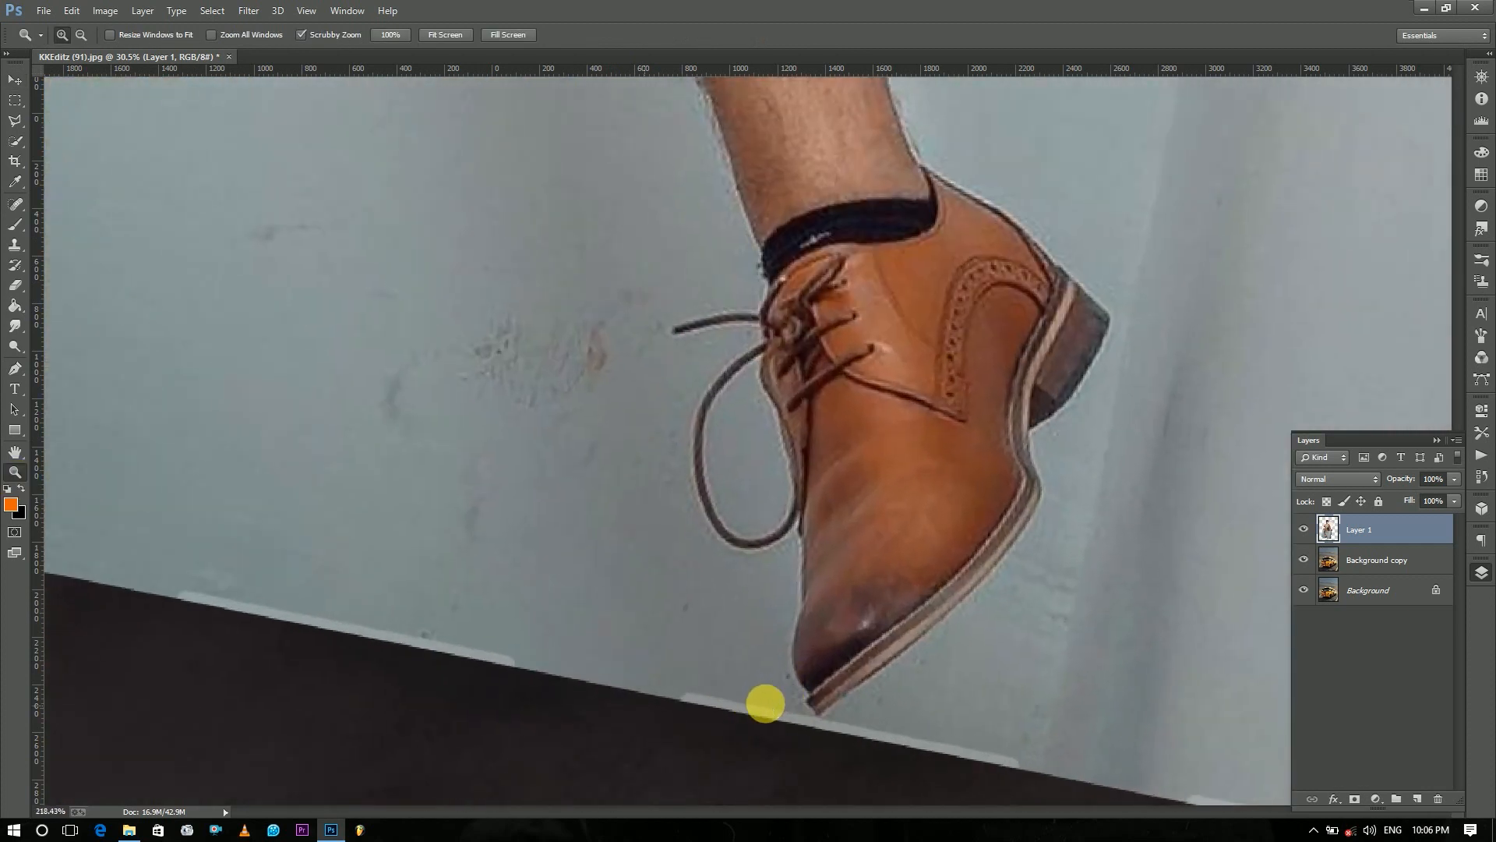
click(15, 368)
click(809, 704)
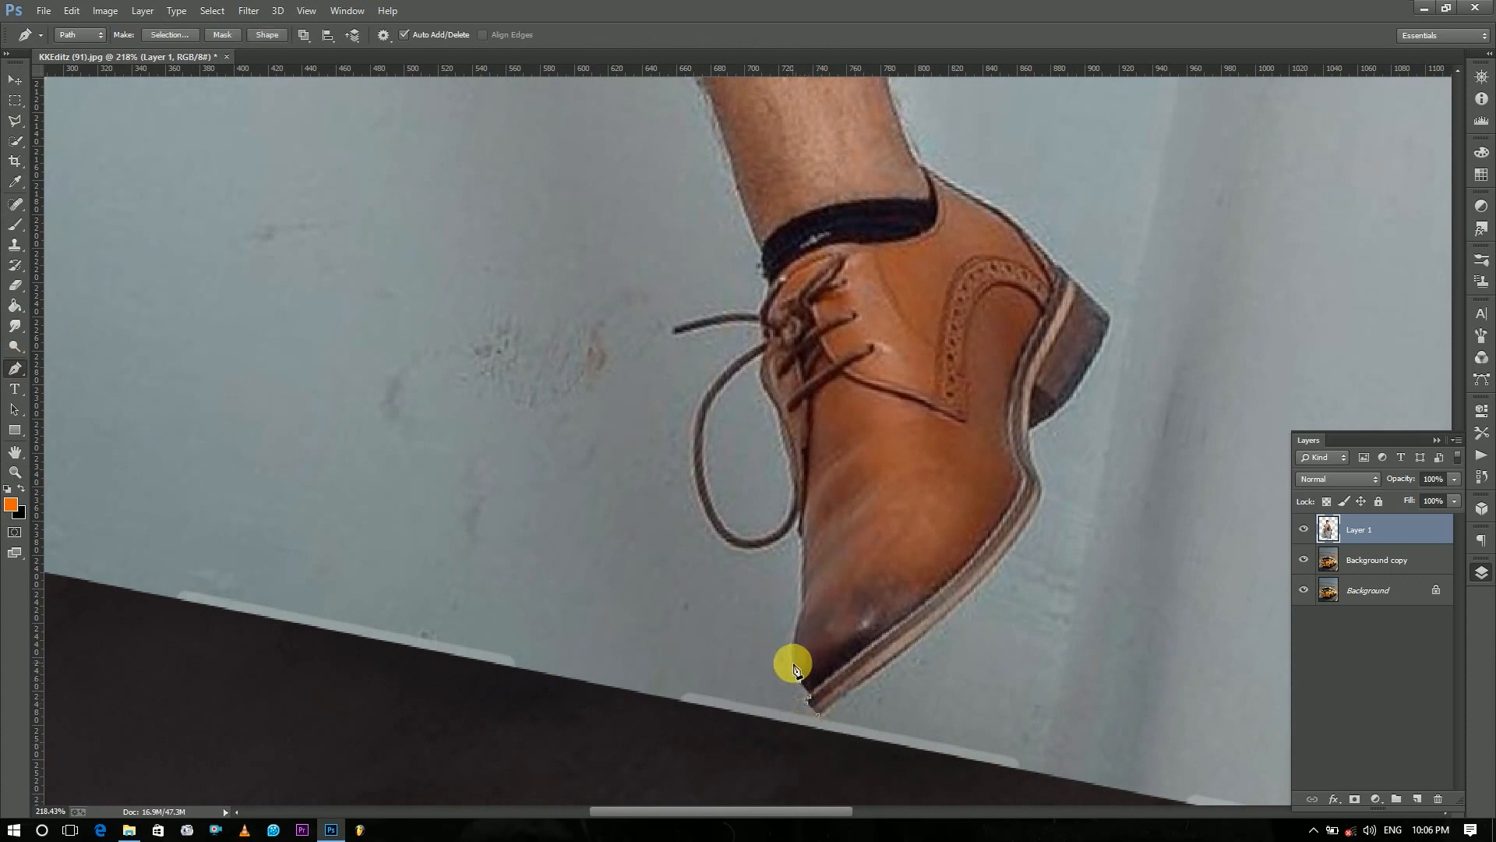
click(733, 312)
click(735, 179)
click(1436, 439)
drag(1457, 622, 1458, 482)
click(606, 556)
click(549, 317)
click(497, 107)
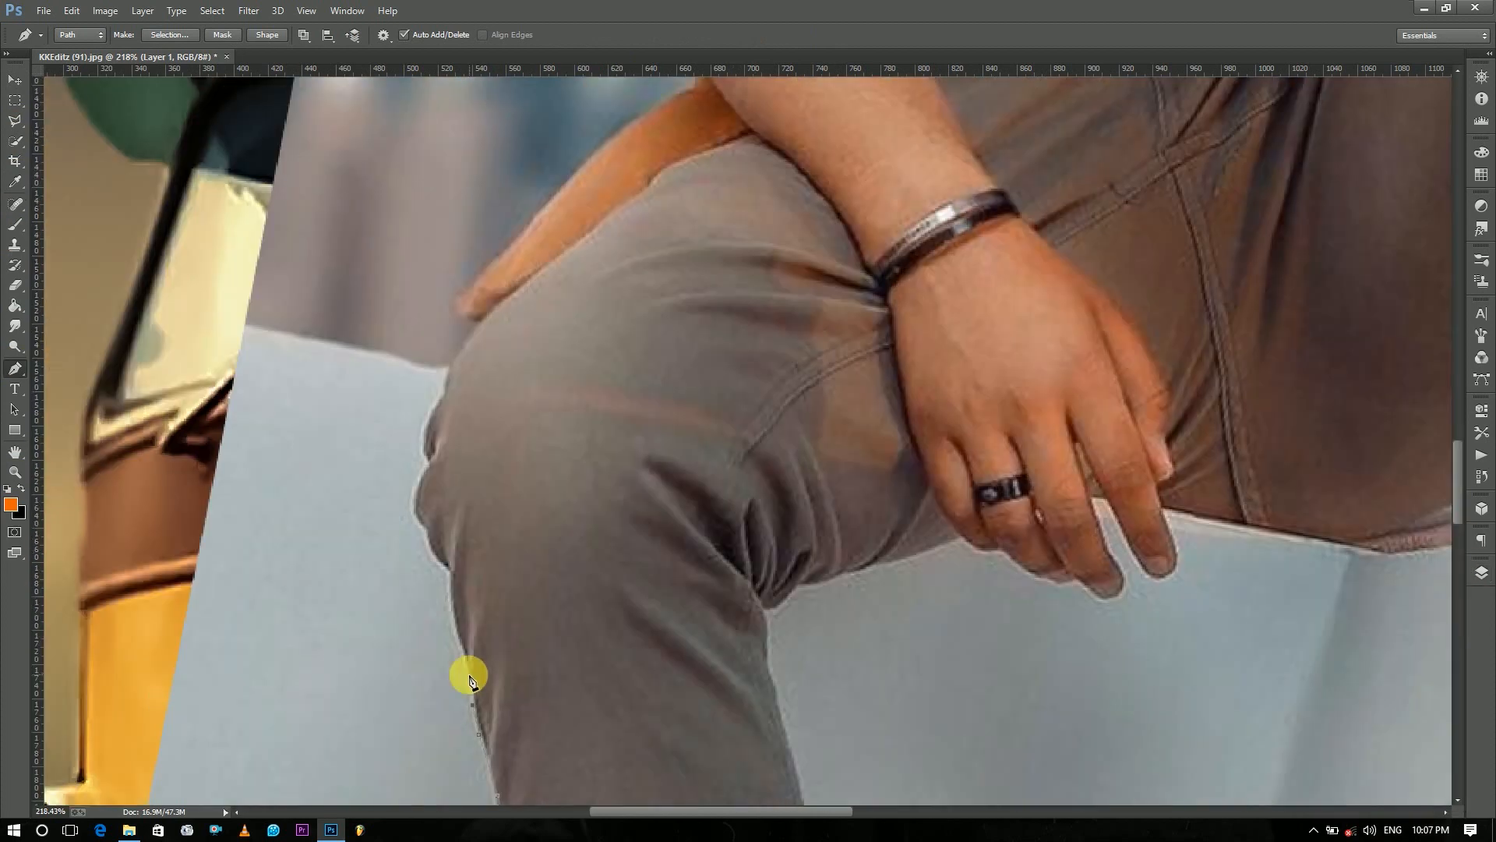
Continue the path along the arm and sleeve, loosely around the hair, and down the other side to the raised ankle.
drag(637, 124, 696, 682)
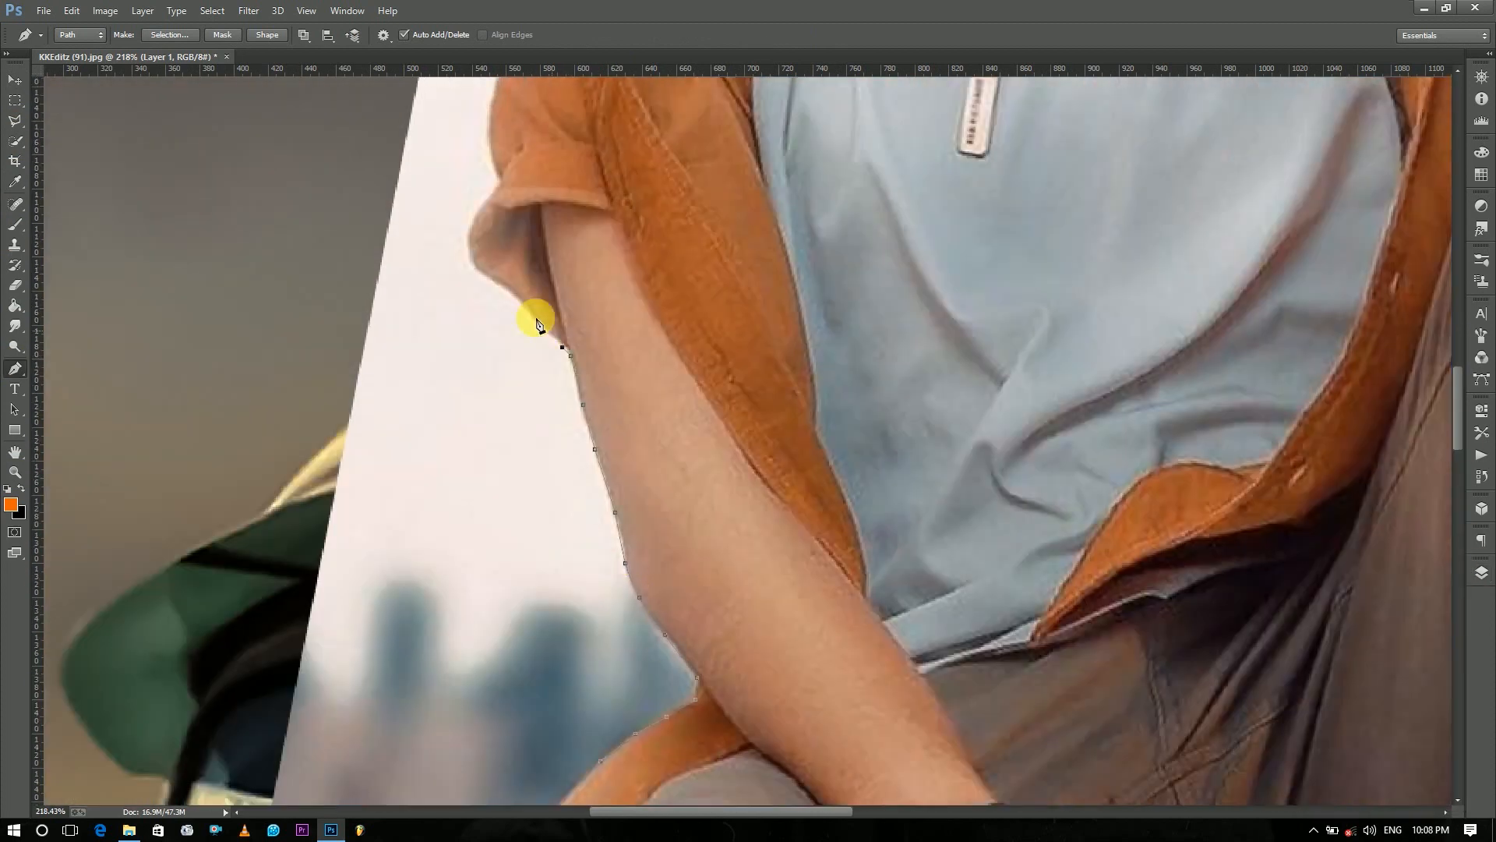
drag(493, 106, 539, 674)
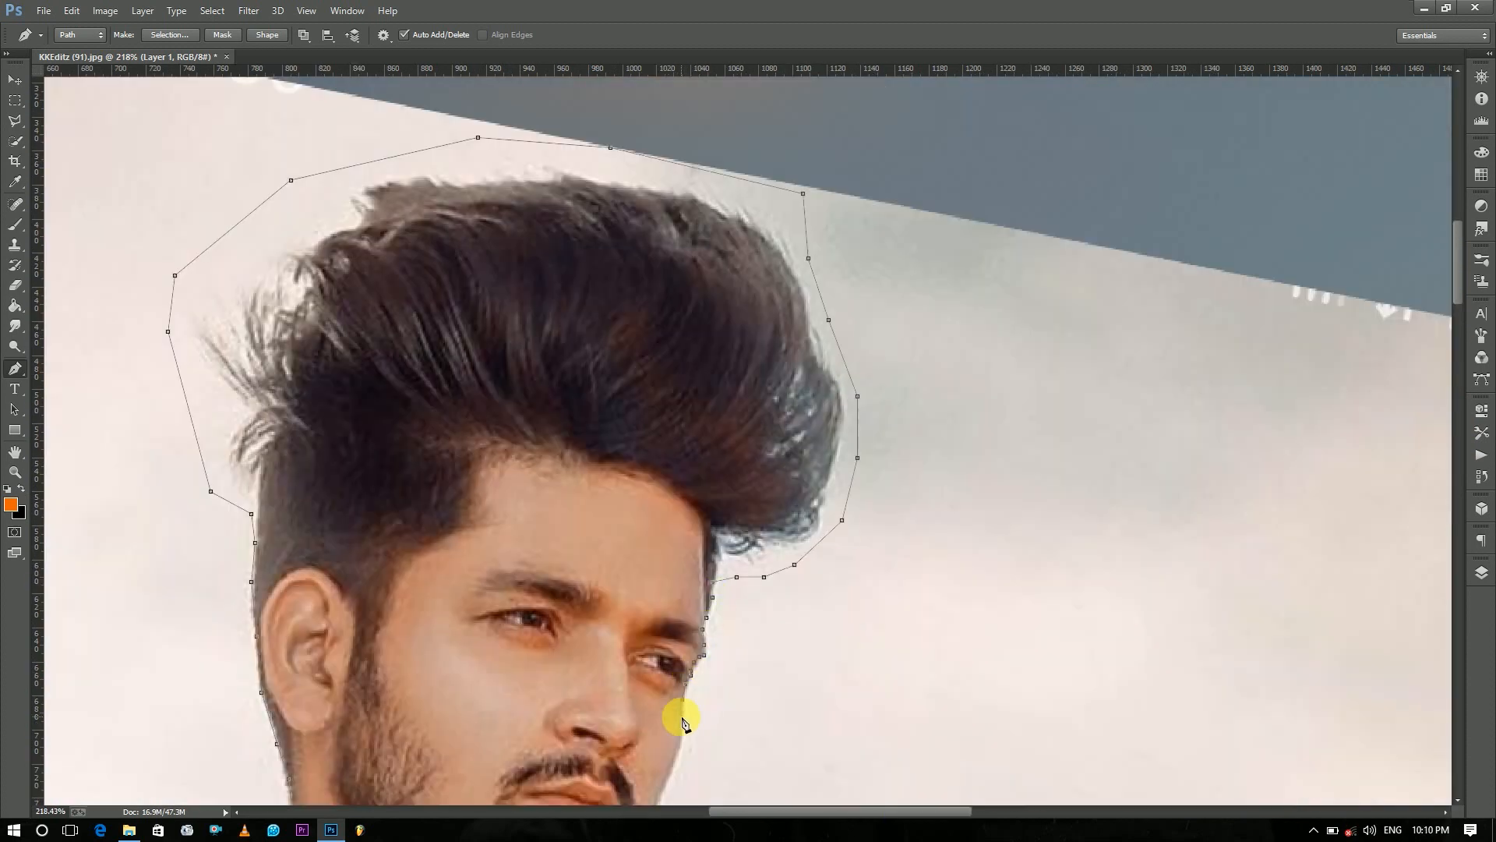
drag(661, 787, 639, 236)
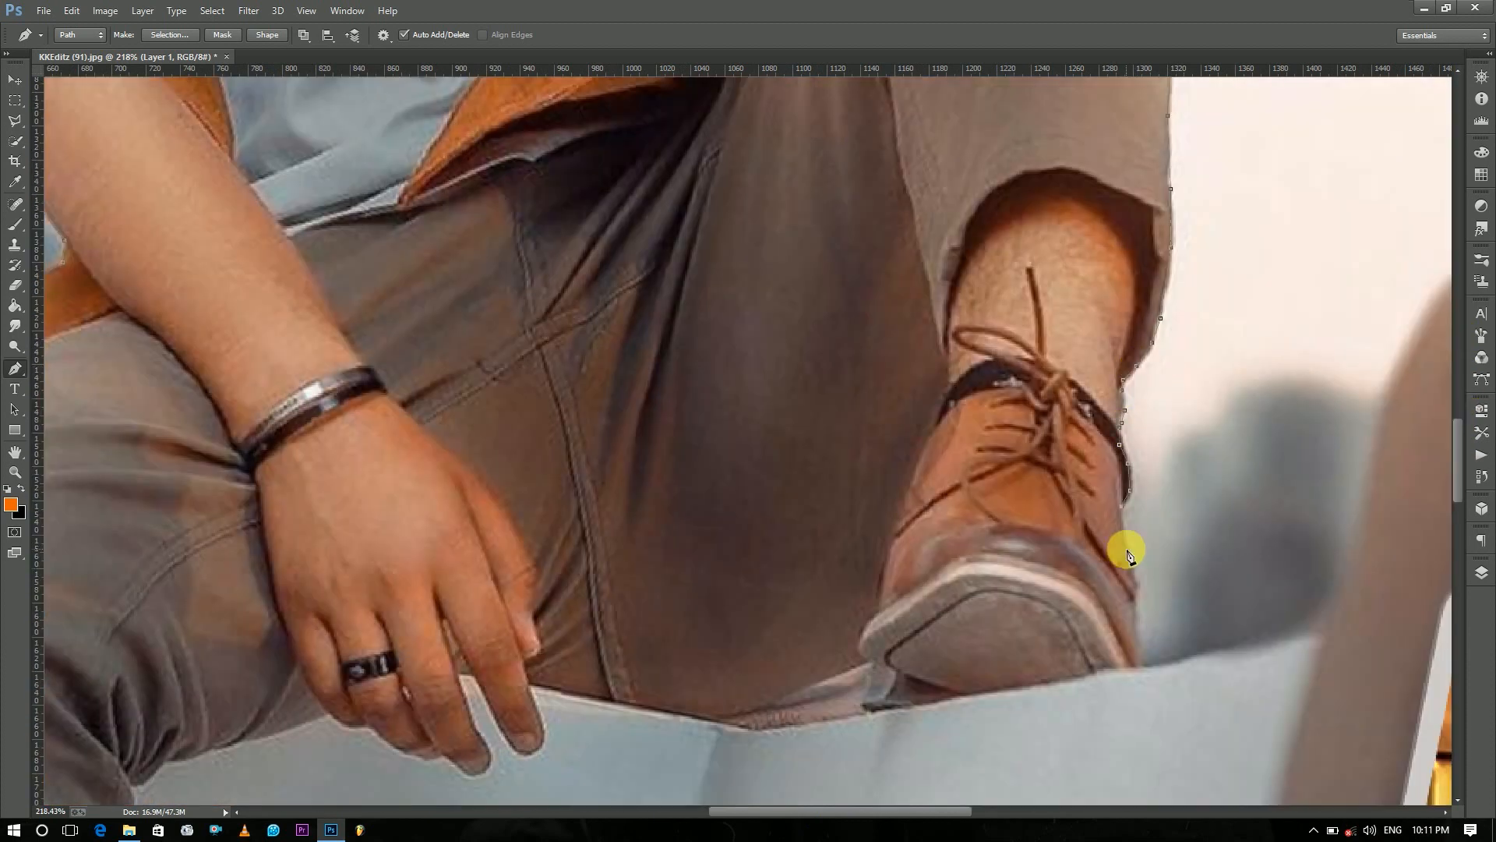
Trace the path around the raised shoe and along the seat edge beneath it.
click(1126, 549)
click(1135, 589)
click(1136, 633)
click(1138, 659)
click(1138, 667)
click(1094, 669)
click(955, 694)
click(855, 712)
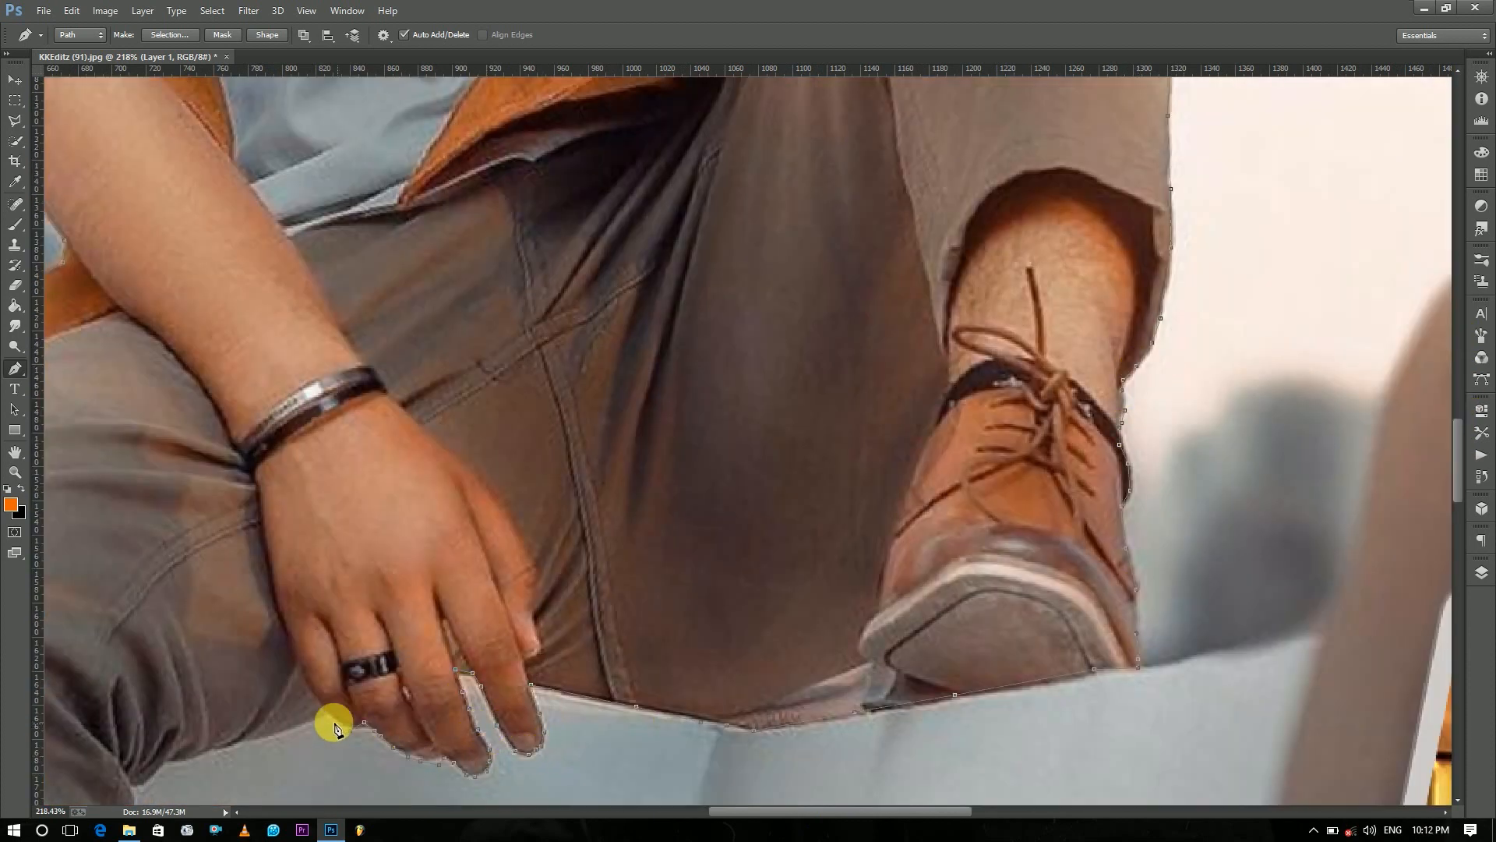
Trace the inner edge of the hanging leg and shoe, closing the path at the toe.
drag(127, 787, 881, 222)
scroll(1448, 522, down, 5)
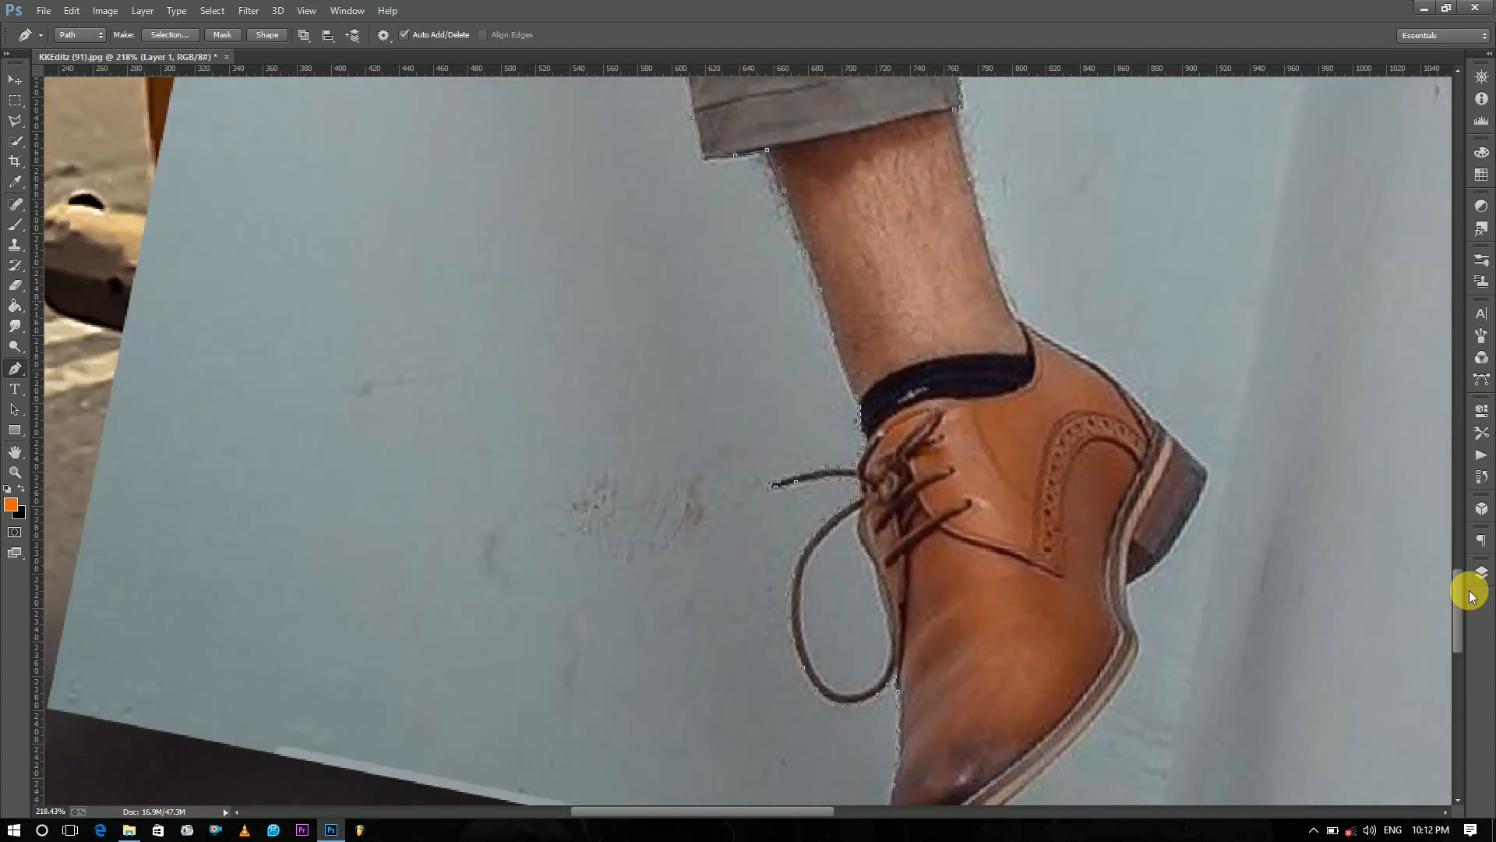
scroll(1128, 590, down, 2)
Turn the closed path into a selection and copy the man to a new layer.
right_click(947, 544)
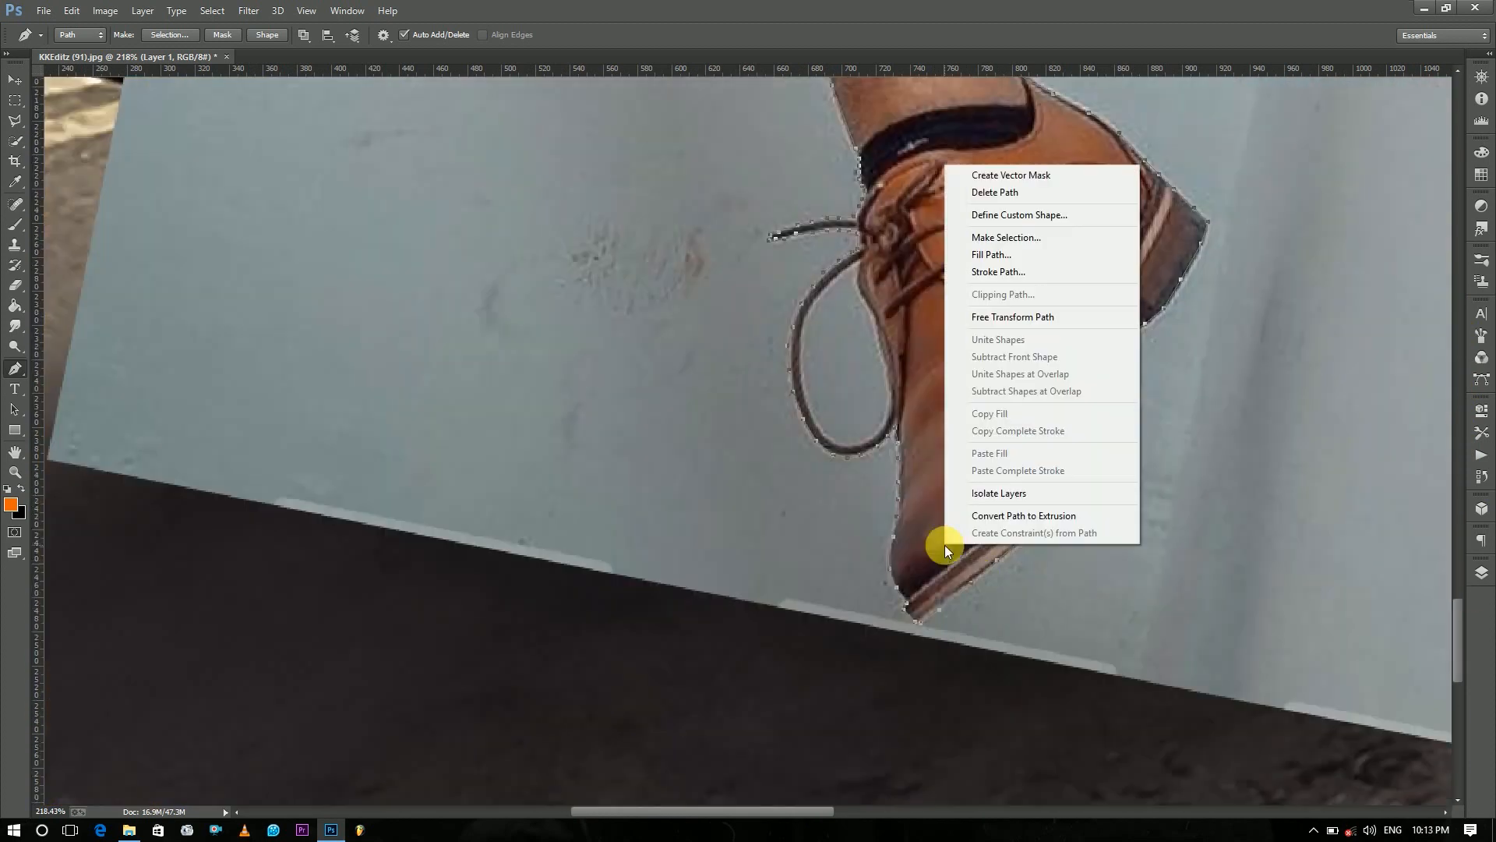
click(992, 238)
click(827, 247)
click(15, 120)
right_click(1041, 287)
click(1072, 410)
Hide and delete the original photo layer, Layer 1.
key(z)
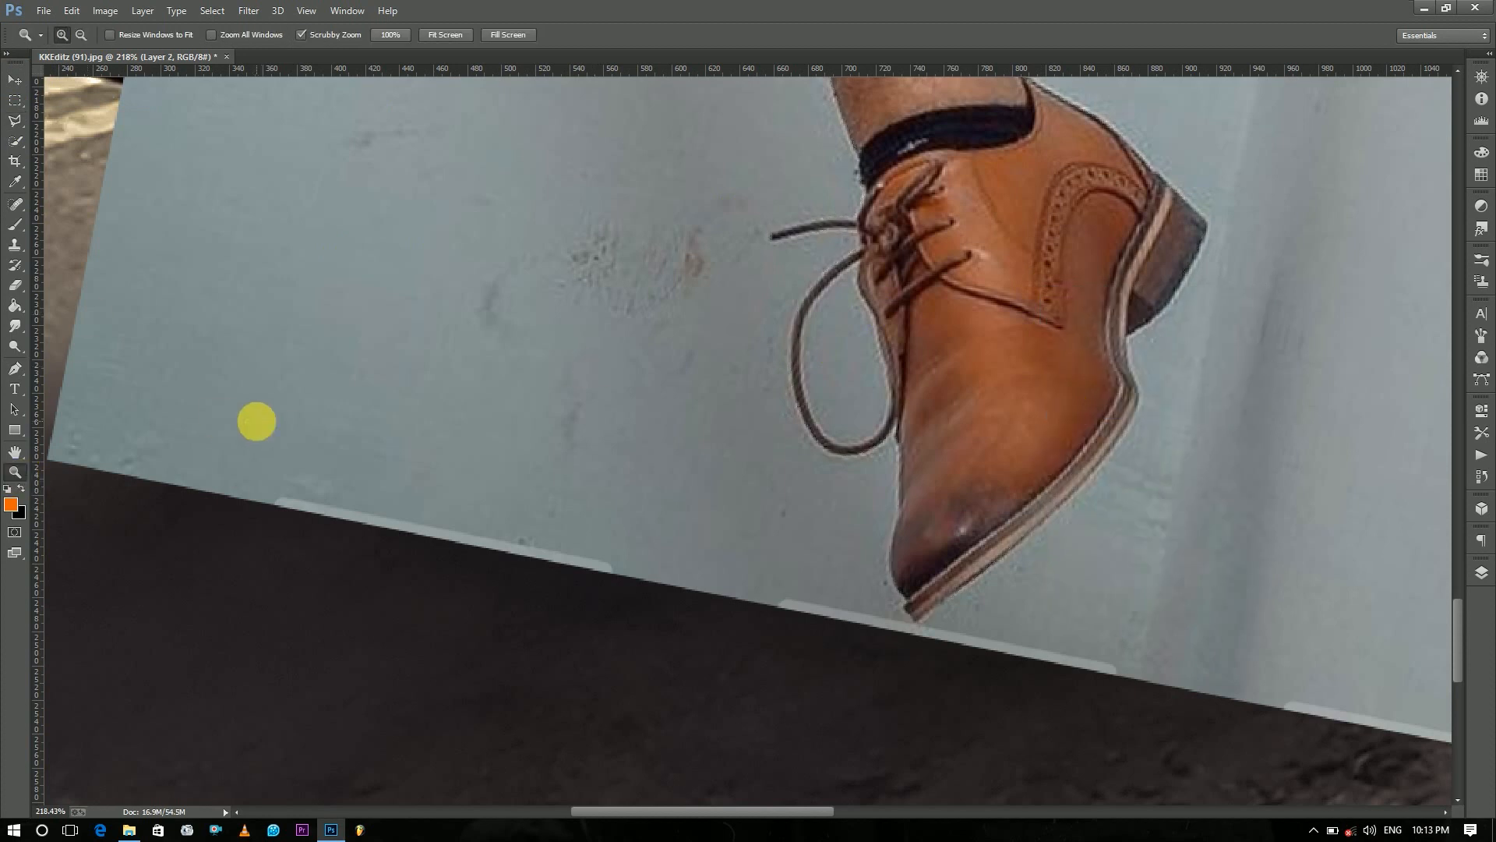
key(ctrl+0)
click(1480, 576)
click(1303, 559)
click(1405, 559)
key(Delete)
Quick-select the wall patch inside the shoelace loop on Layer 2, cut it to its own layer and delete that layer.
click(1401, 526)
drag(652, 691, 715, 764)
click(15, 141)
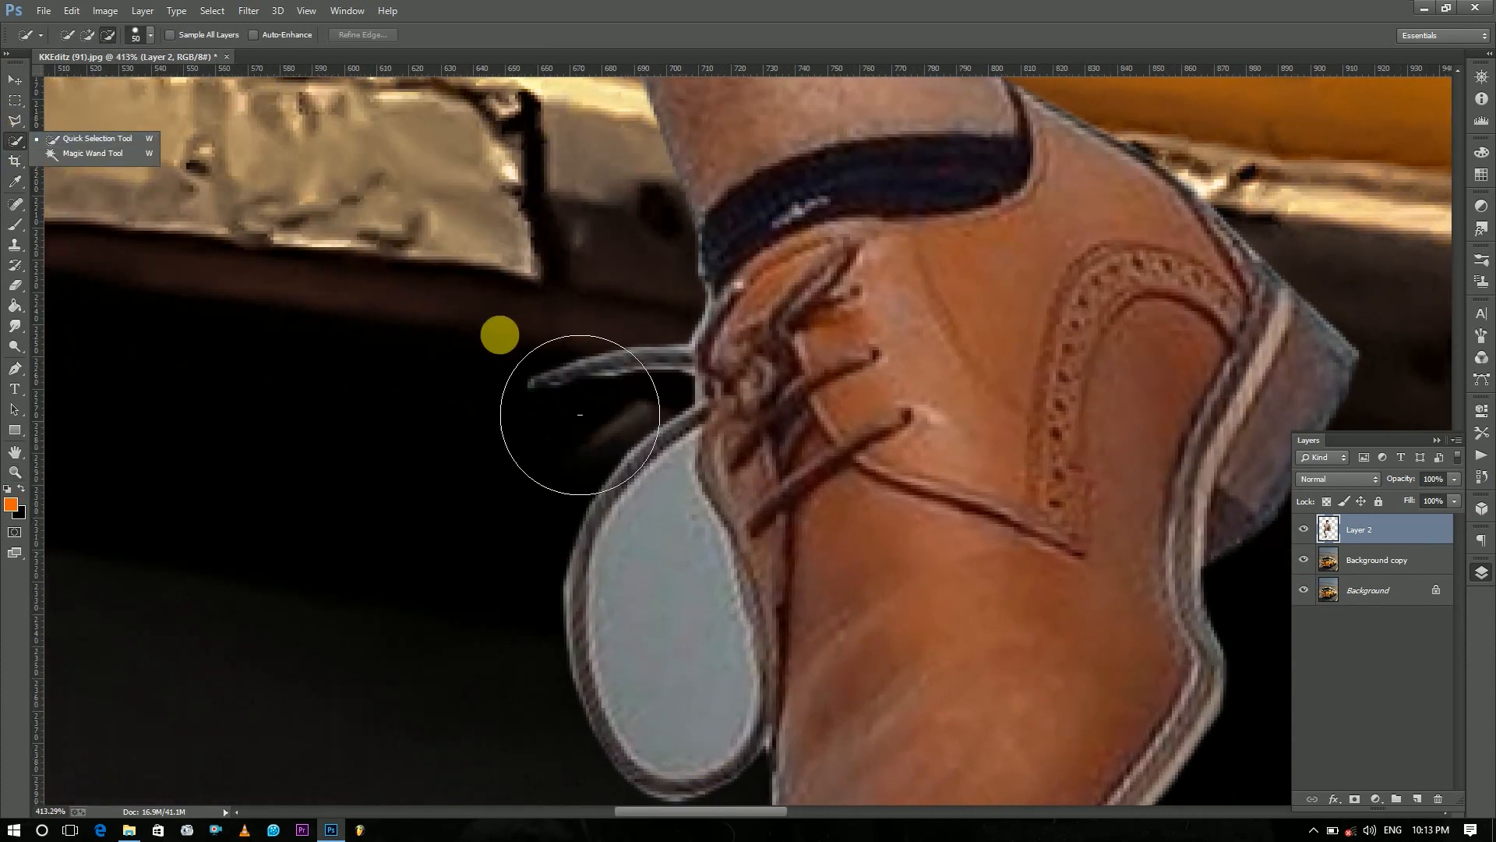
drag(666, 631, 665, 541)
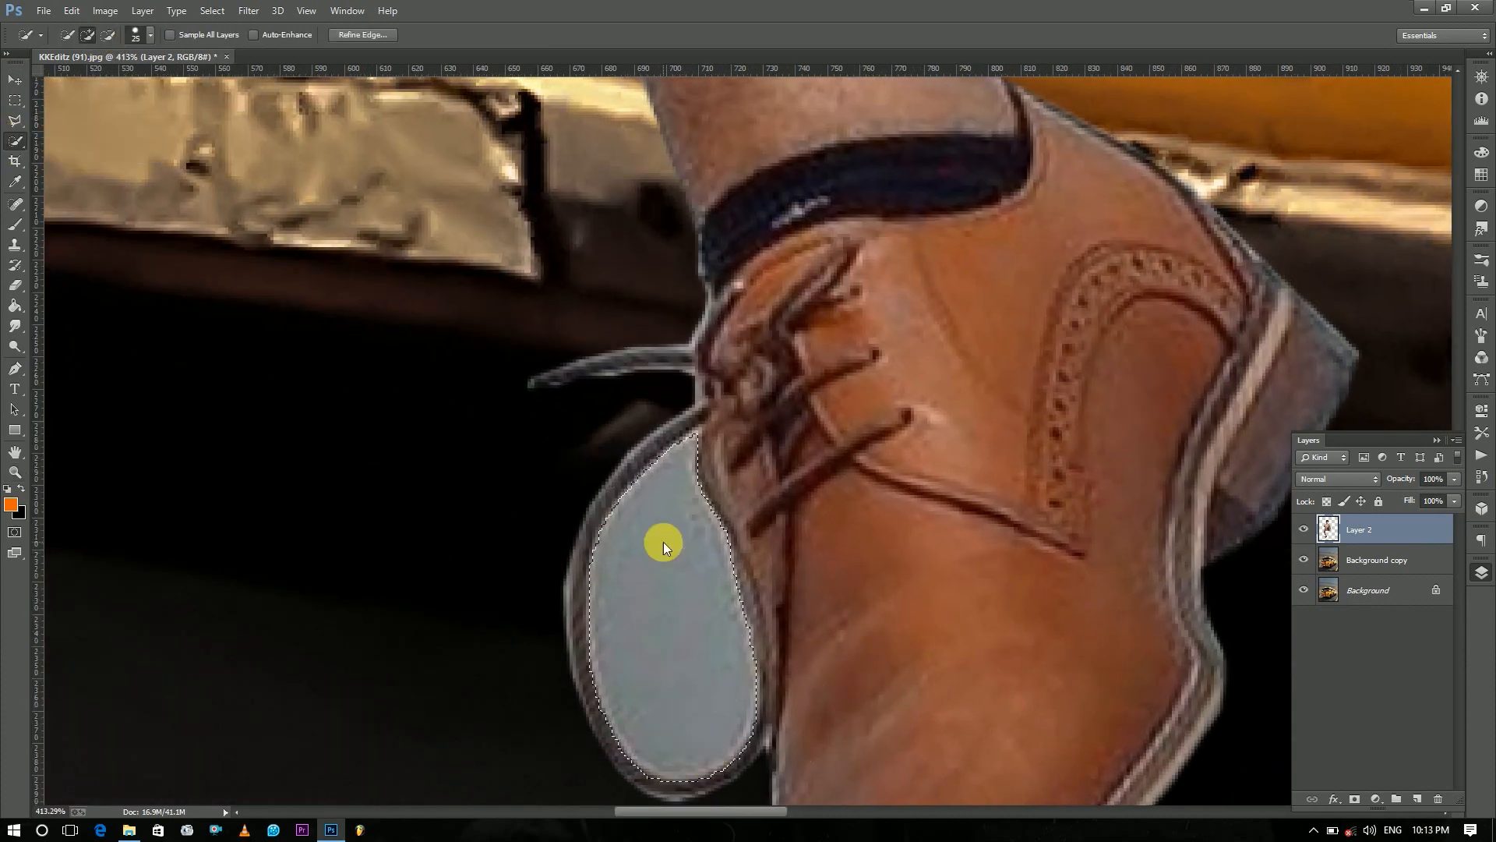
right_click(665, 539)
click(717, 355)
right_click(1440, 526)
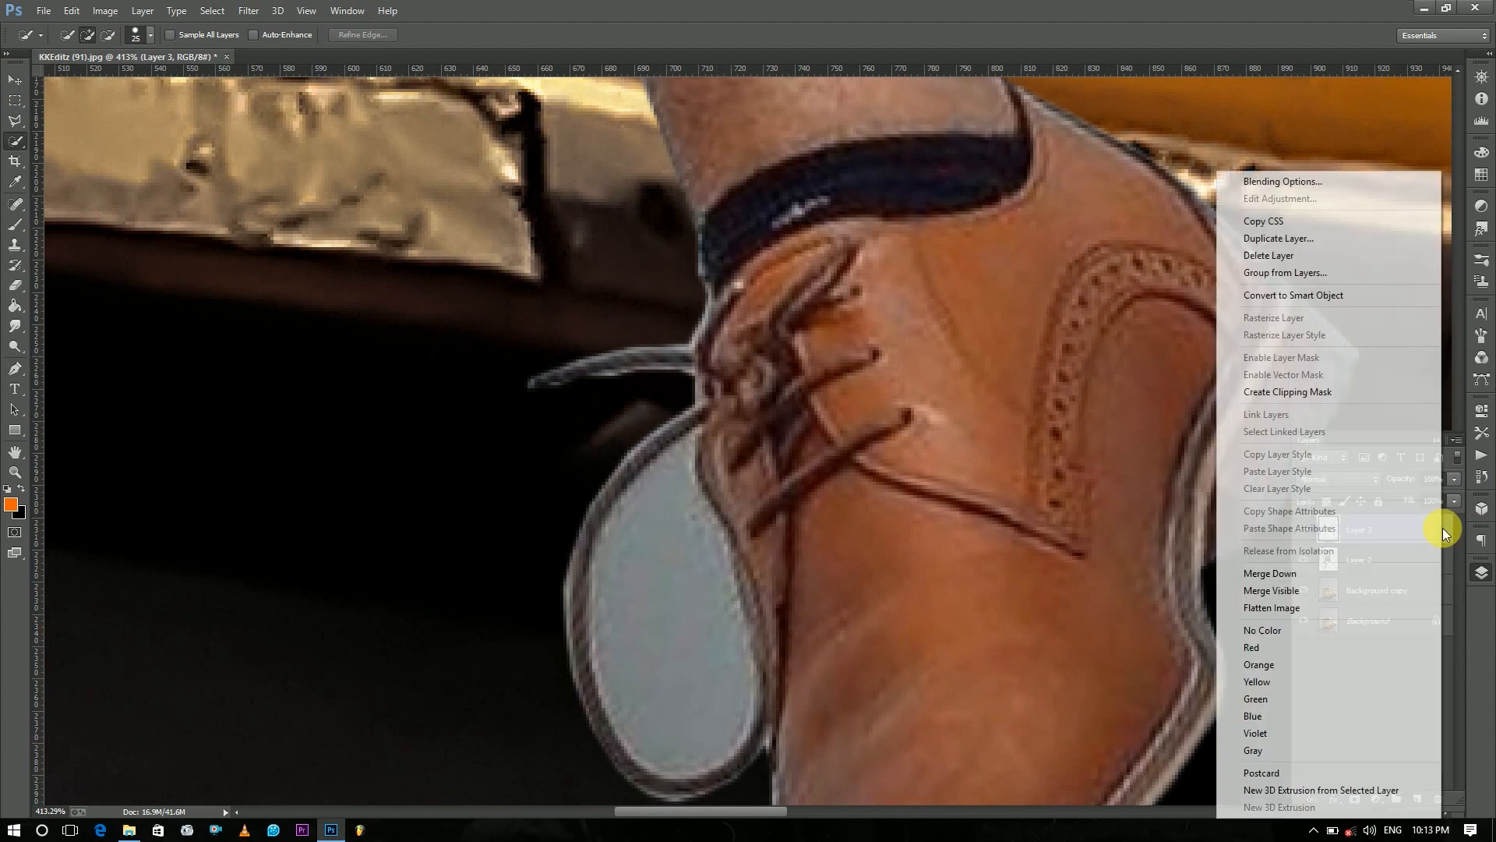
click(1323, 263)
Erase the white backdrop around the man's hair with the Background Eraser.
key(z)
right_click(758, 388)
click(799, 393)
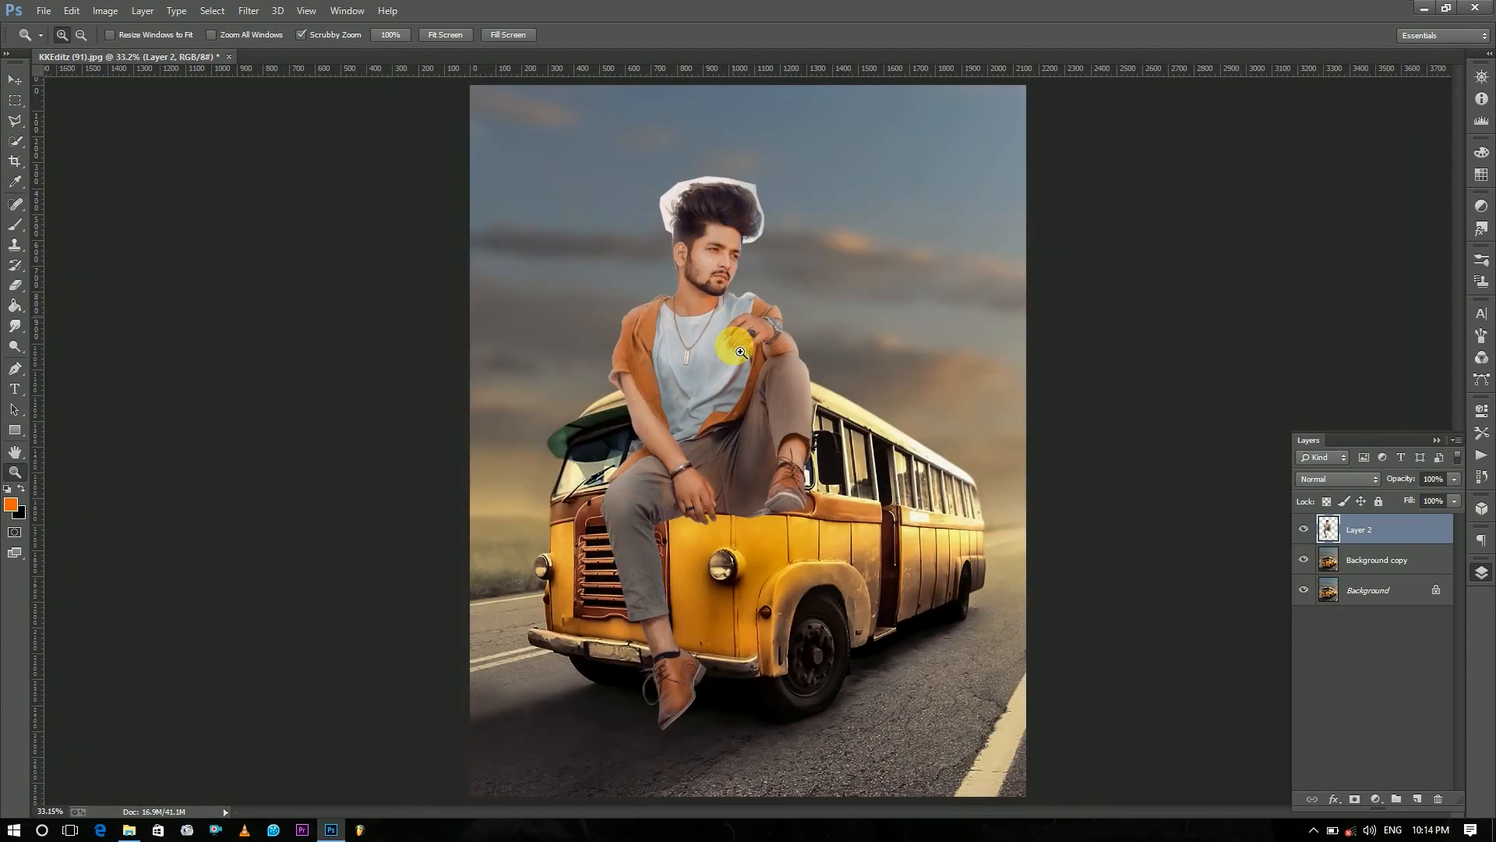
drag(718, 232, 811, 201)
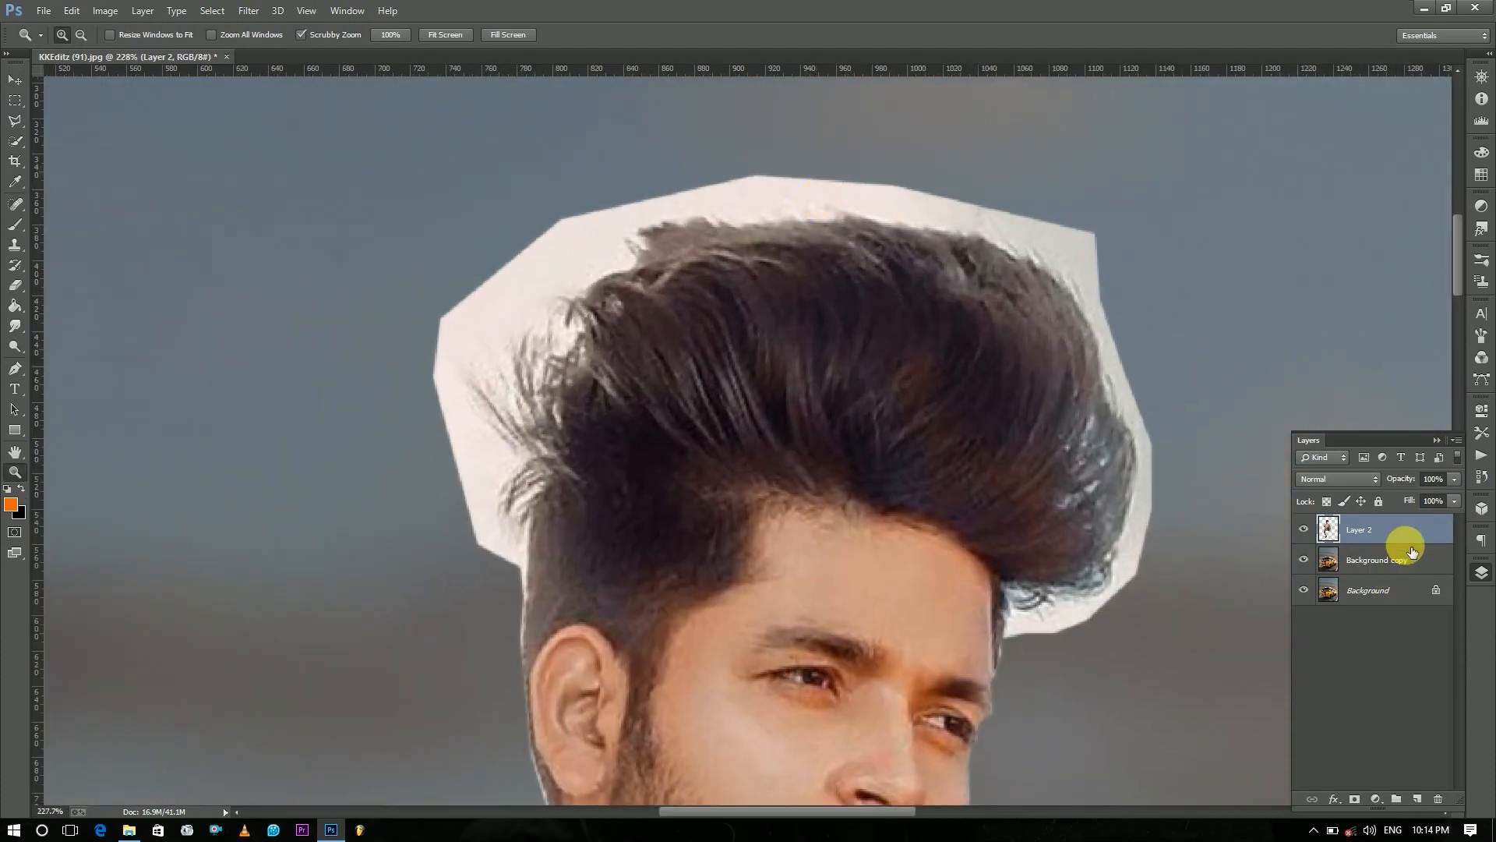
right_click(15, 285)
click(78, 302)
mouse_move(437, 320)
mouse_down()
mouse_move(491, 311)
mouse_move(552, 608)
mouse_move(570, 616)
mouse_move(557, 380)
mouse_move(813, 269)
mouse_move(928, 255)
mouse_move(1017, 275)
mouse_move(1177, 387)
mouse_move(1238, 578)
mouse_move(1222, 503)
mouse_move(1205, 653)
mouse_move(1143, 694)
mouse_up()
key(bracketleft)
Add a layer mask to Layer 2 and open the mask's edge refinement.
click(1359, 542)
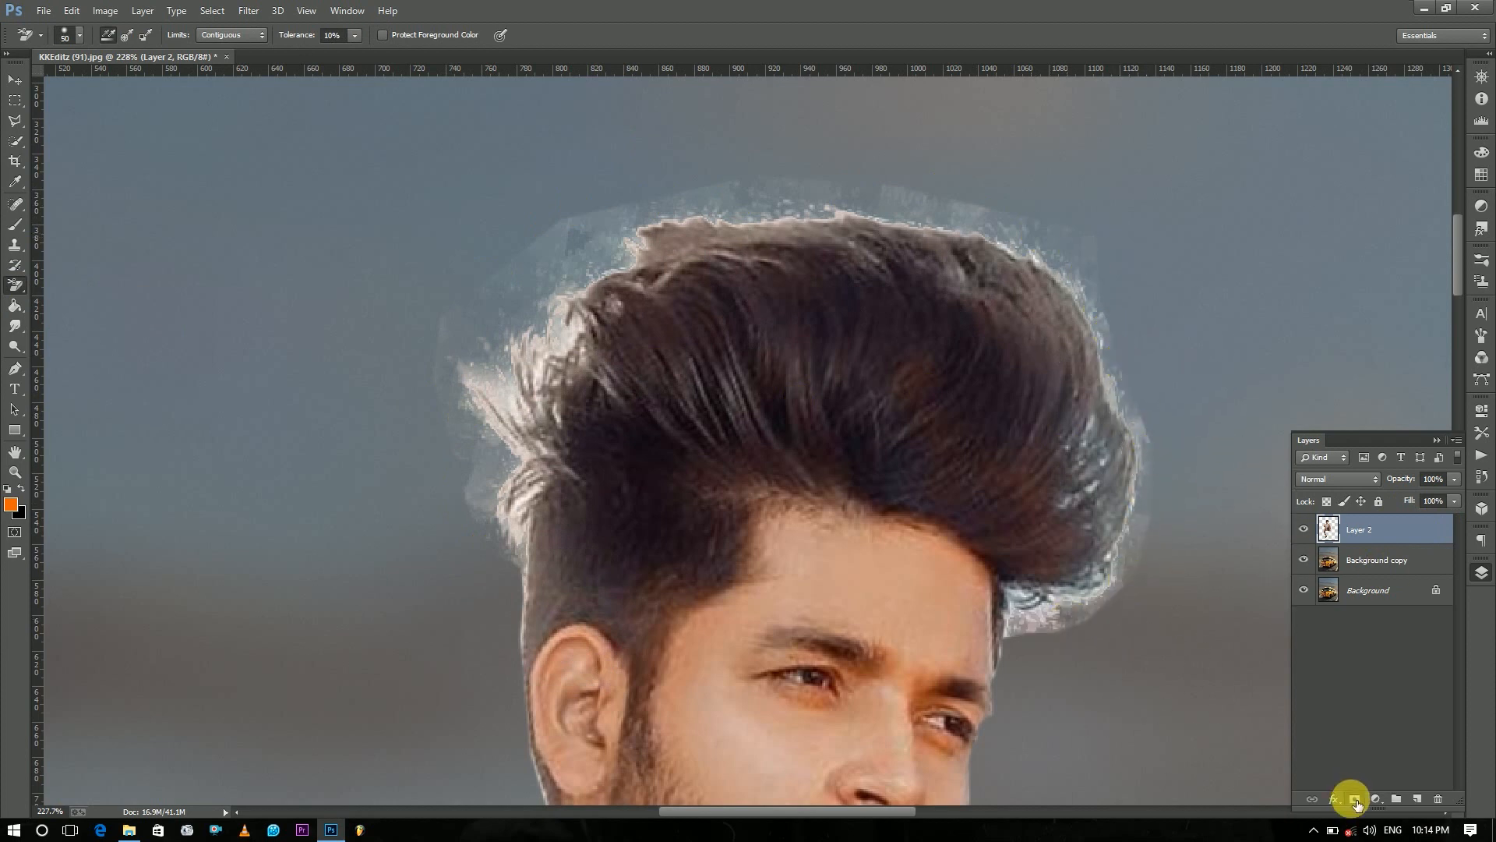
click(1356, 803)
right_click(1360, 530)
click(1340, 667)
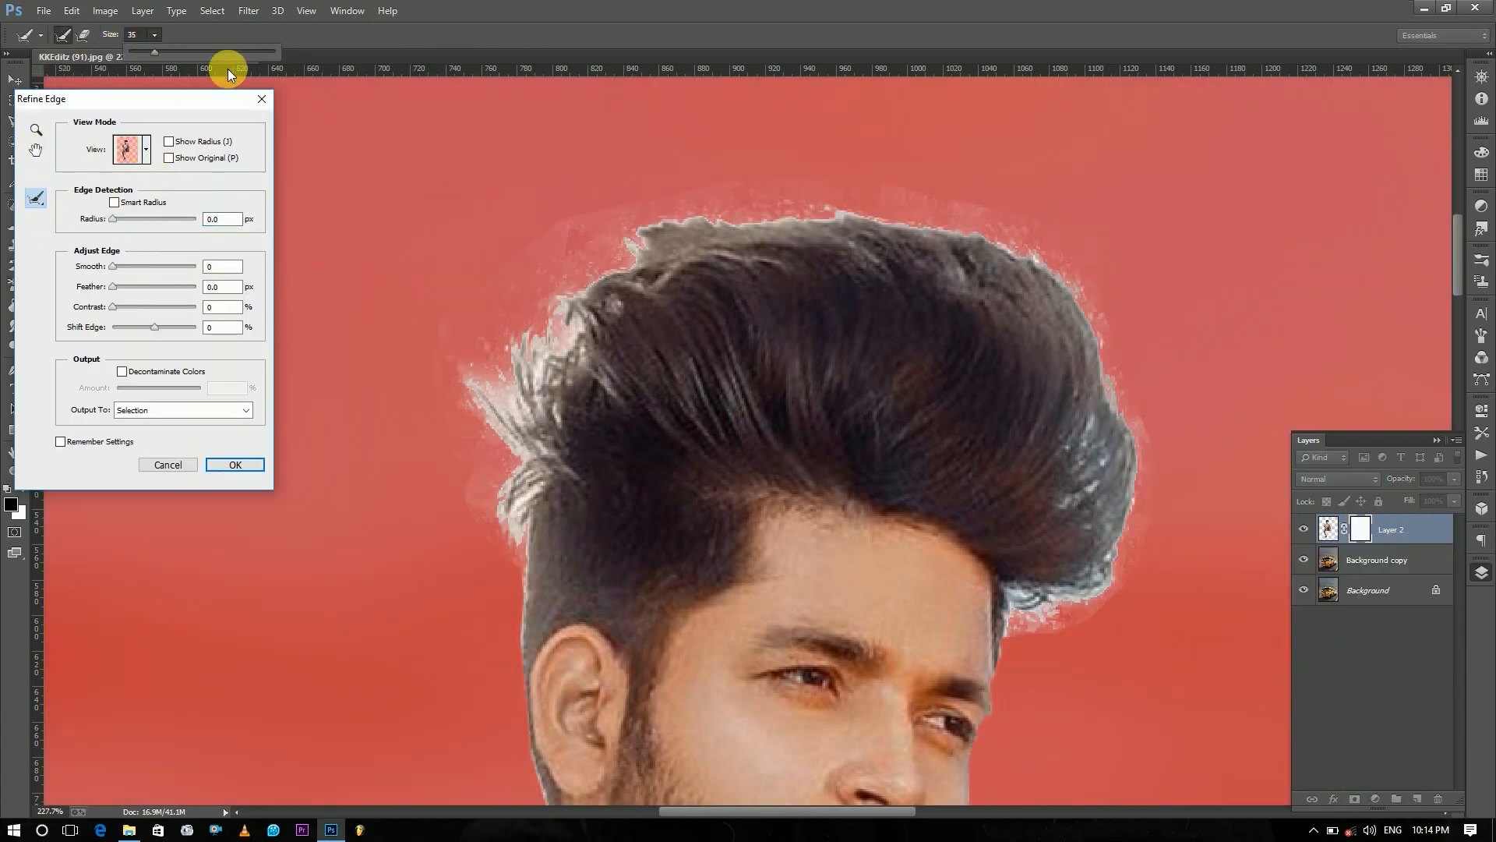
Brush around the hair outline with the Refine Radius tool at size 96 and output the result as a selection.
click(158, 39)
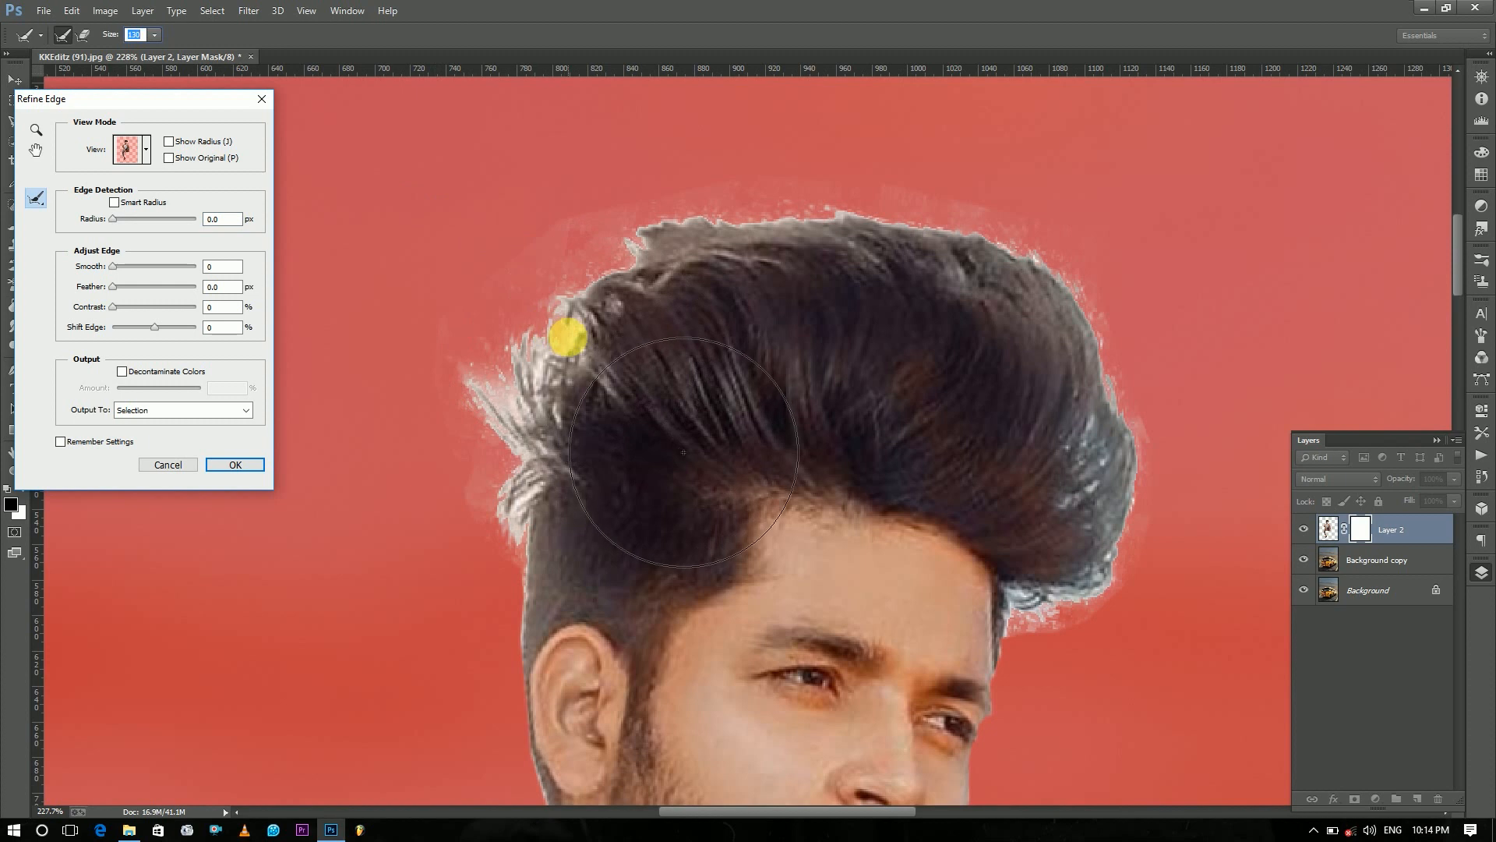
click(156, 34)
click(563, 341)
drag(516, 315, 459, 655)
mouse_move(583, 487)
mouse_down()
mouse_move(812, 287)
mouse_move(1082, 314)
mouse_move(1202, 441)
mouse_move(1163, 744)
mouse_move(1204, 679)
mouse_up()
click(146, 149)
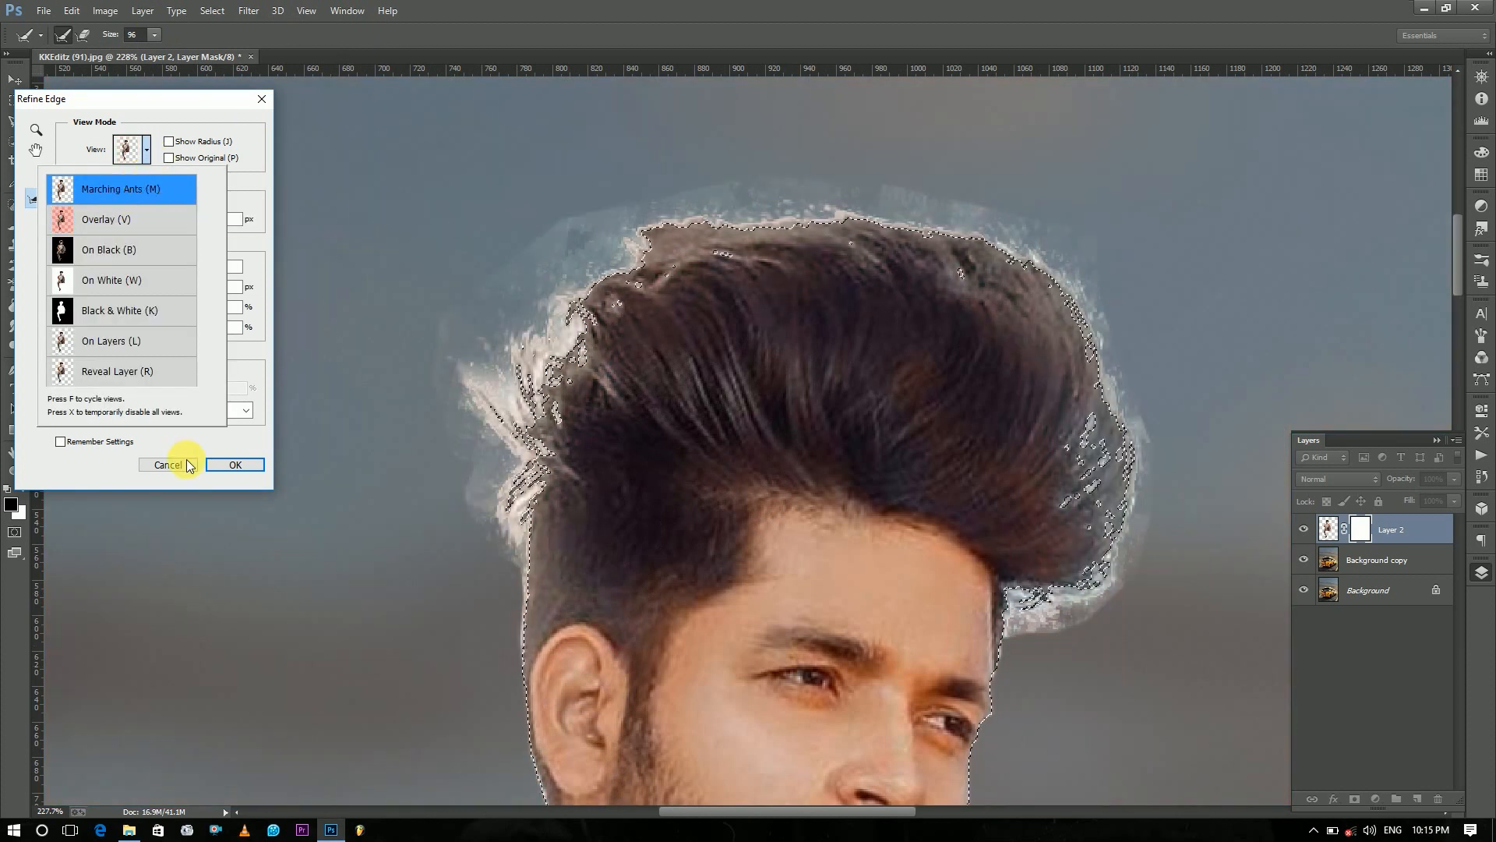
click(233, 463)
Copy the refined selection of the man to a new layer, and hide and delete the masked Layer 2.
click(1328, 526)
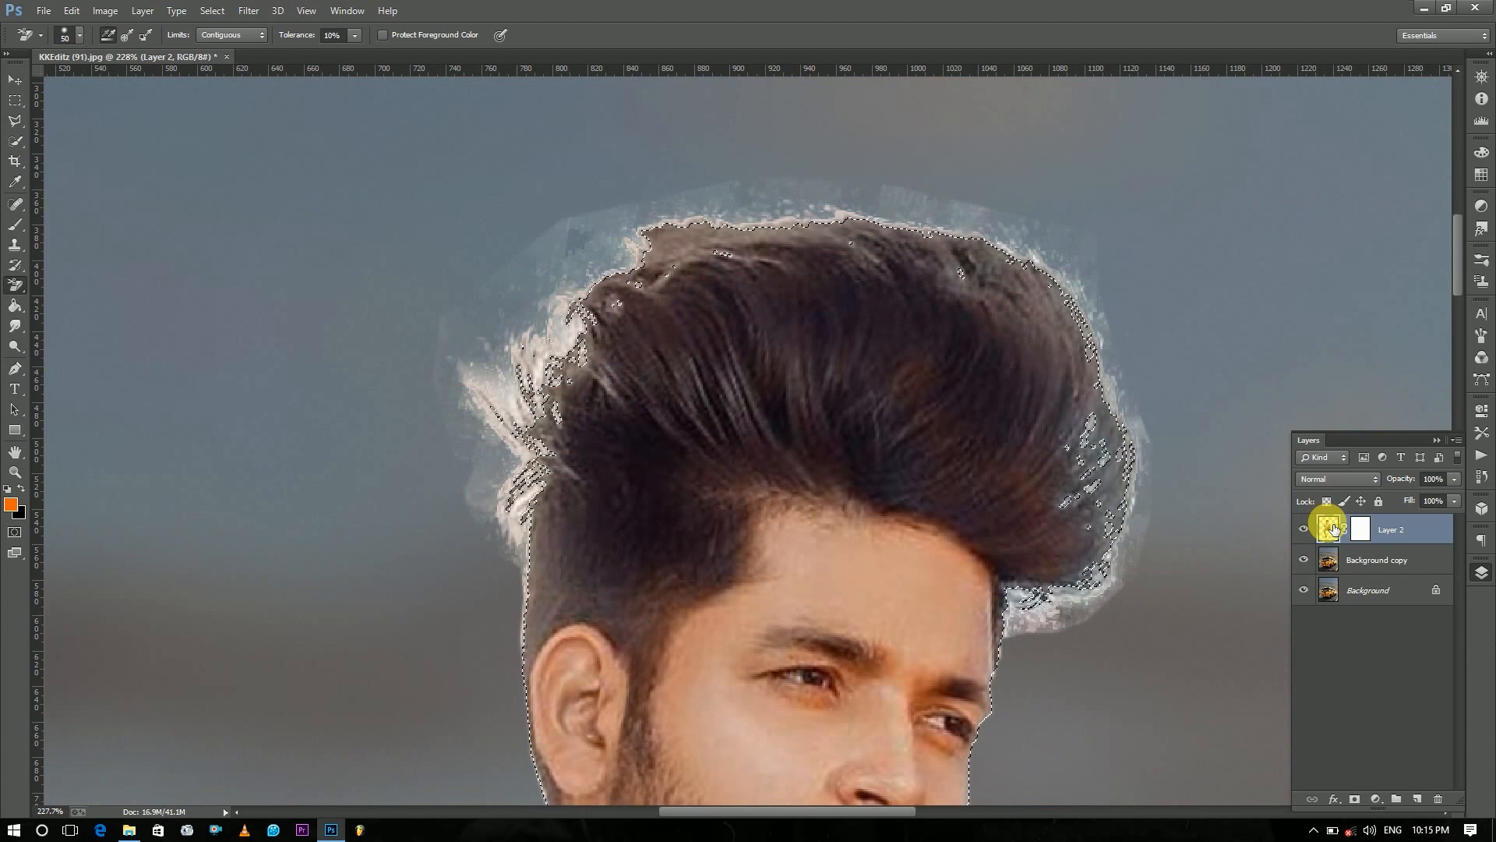
key(ctrl+j)
click(1303, 561)
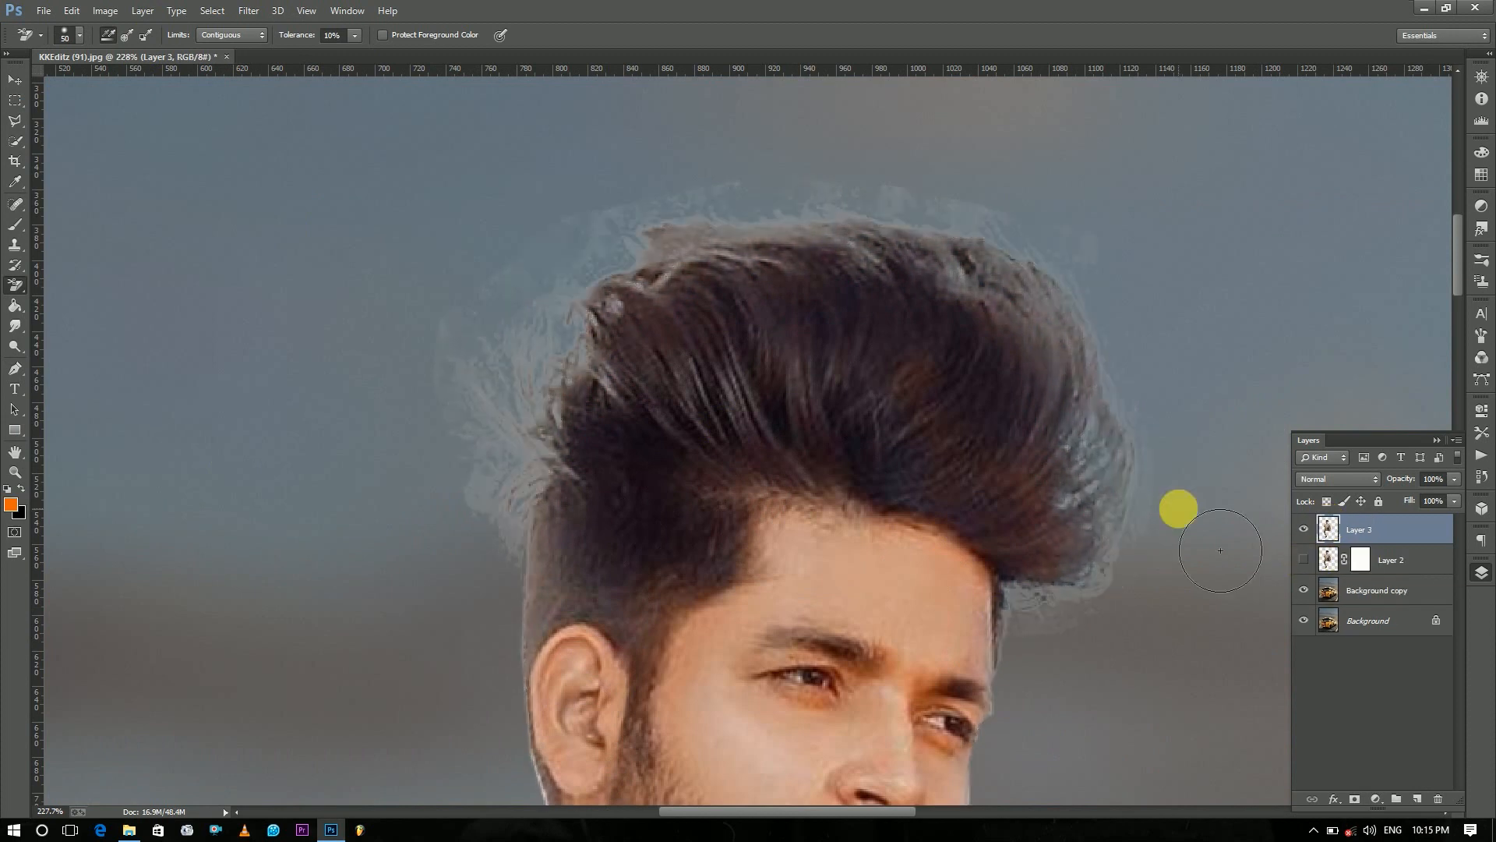
key(z)
right_click(1181, 510)
click(1220, 518)
click(833, 217)
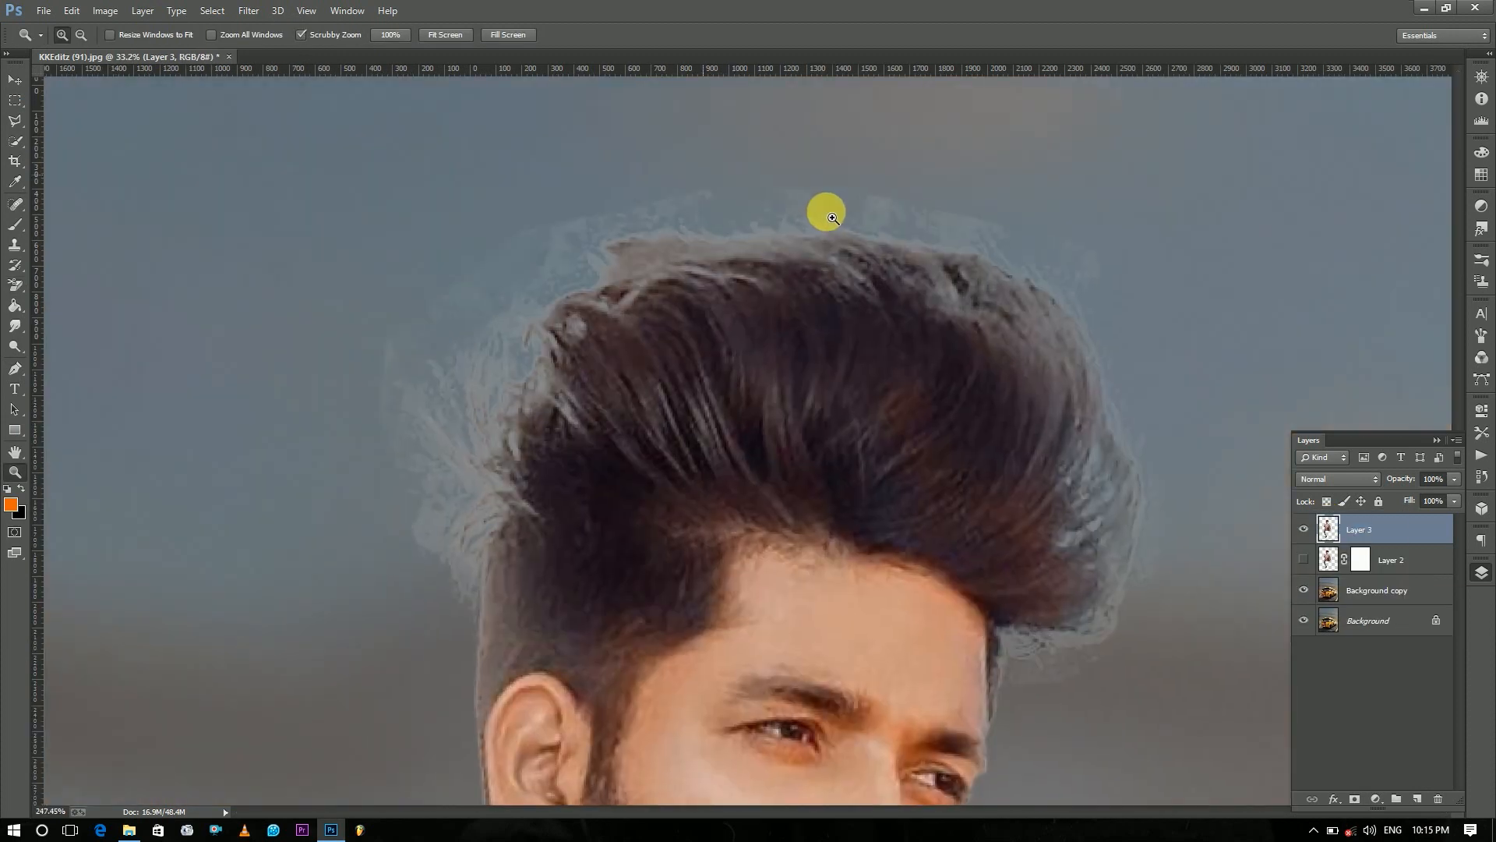
click(1438, 564)
key(Delete)
Erase the leftover pale haze around the hair outline on Layer 3 with the Eraser.
click(1427, 535)
click(15, 284)
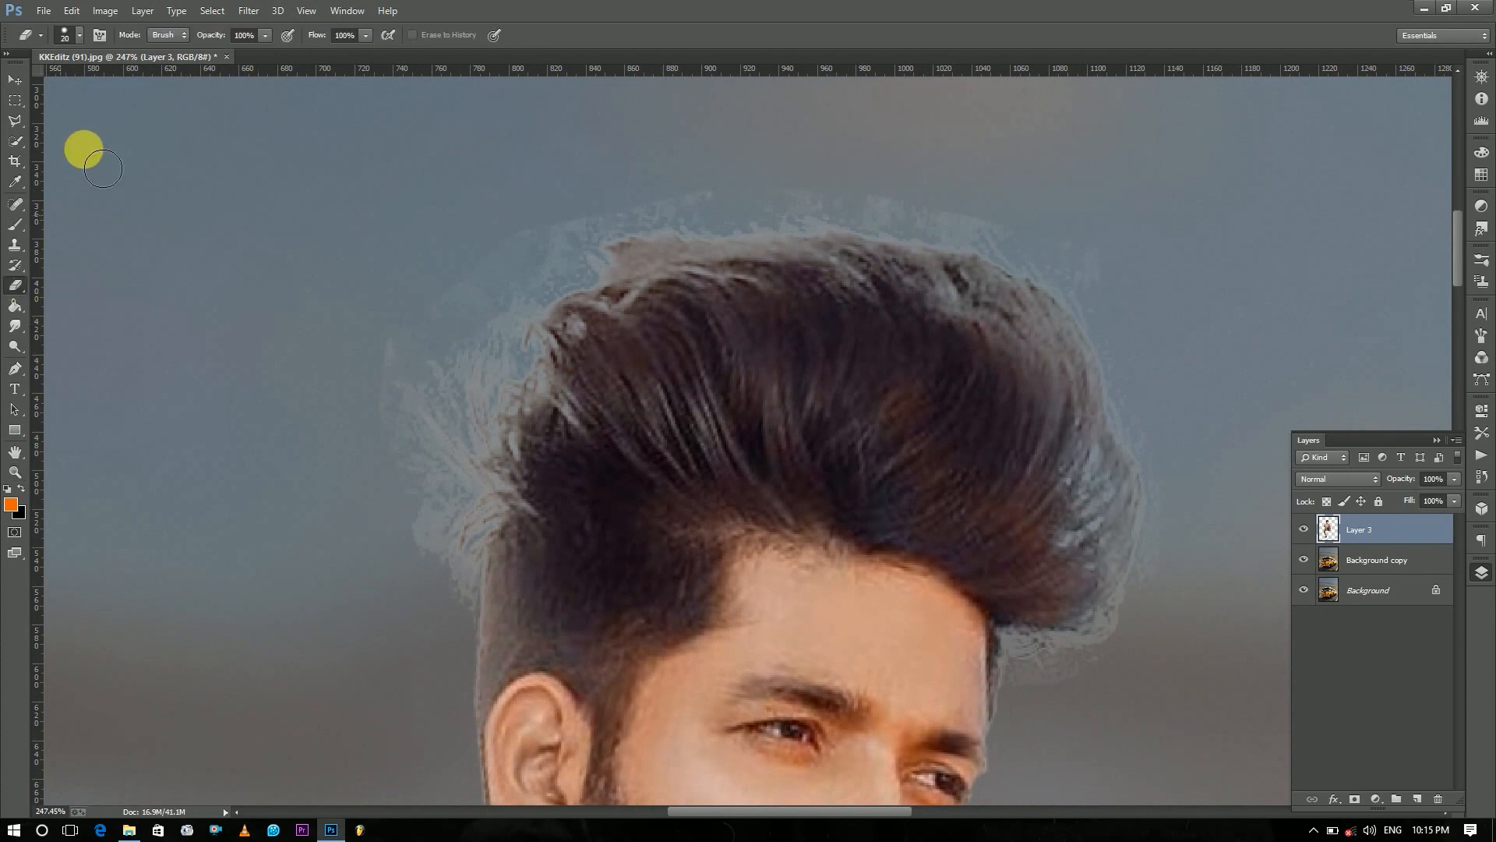
click(79, 36)
drag(118, 90, 126, 91)
click(319, 223)
mouse_move(495, 221)
mouse_down()
mouse_move(384, 545)
mouse_move(401, 600)
mouse_up()
click(78, 35)
click(79, 31)
mouse_move(871, 251)
mouse_down()
mouse_move(1038, 236)
mouse_move(820, 215)
mouse_move(781, 242)
mouse_move(639, 243)
mouse_move(622, 286)
mouse_move(1040, 241)
mouse_up()
mouse_move(971, 170)
mouse_down()
mouse_move(1115, 277)
mouse_move(1195, 594)
mouse_move(1083, 694)
mouse_move(1119, 710)
mouse_up()
Smudge the hair edge at the front of the quiff outward with a 17 px brush at 75% strength.
key(z)
right_click(1120, 601)
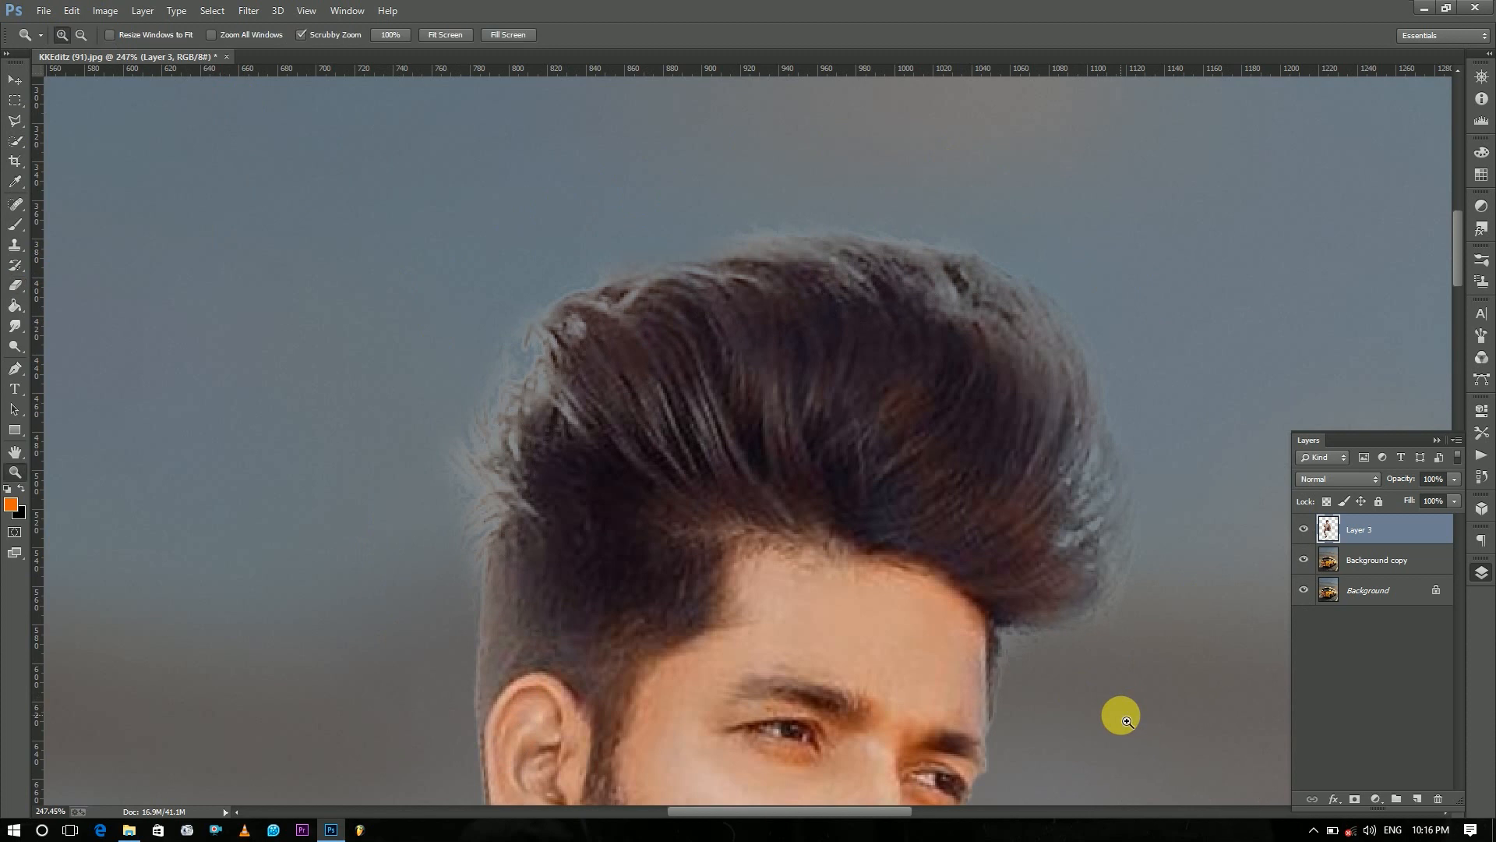
click(1152, 612)
mouse_move(834, 251)
mouse_down()
mouse_move(827, 262)
mouse_move(701, 228)
mouse_up()
click(14, 328)
click(79, 34)
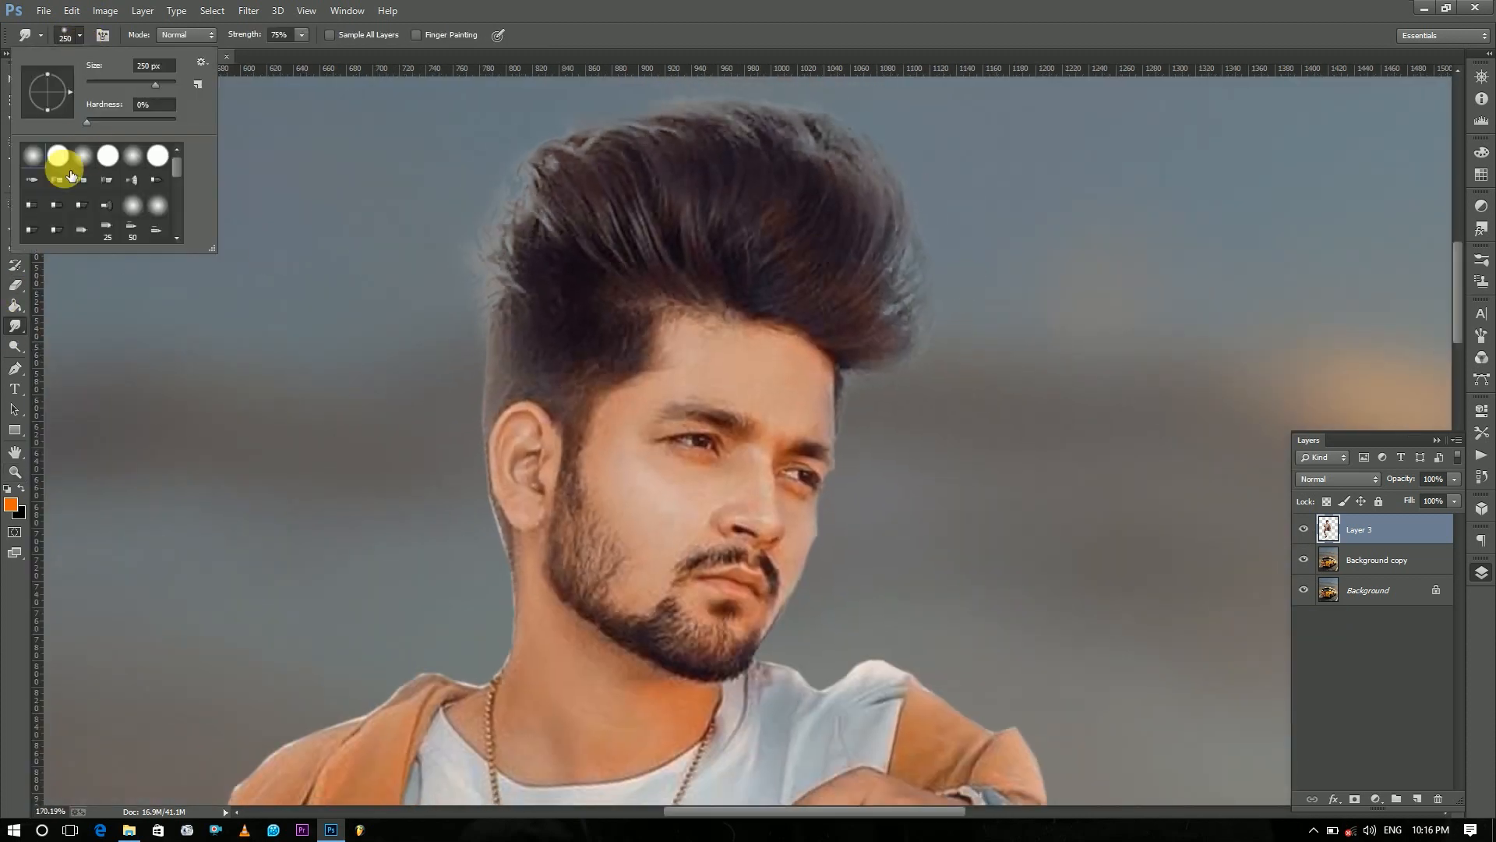
click(931, 267)
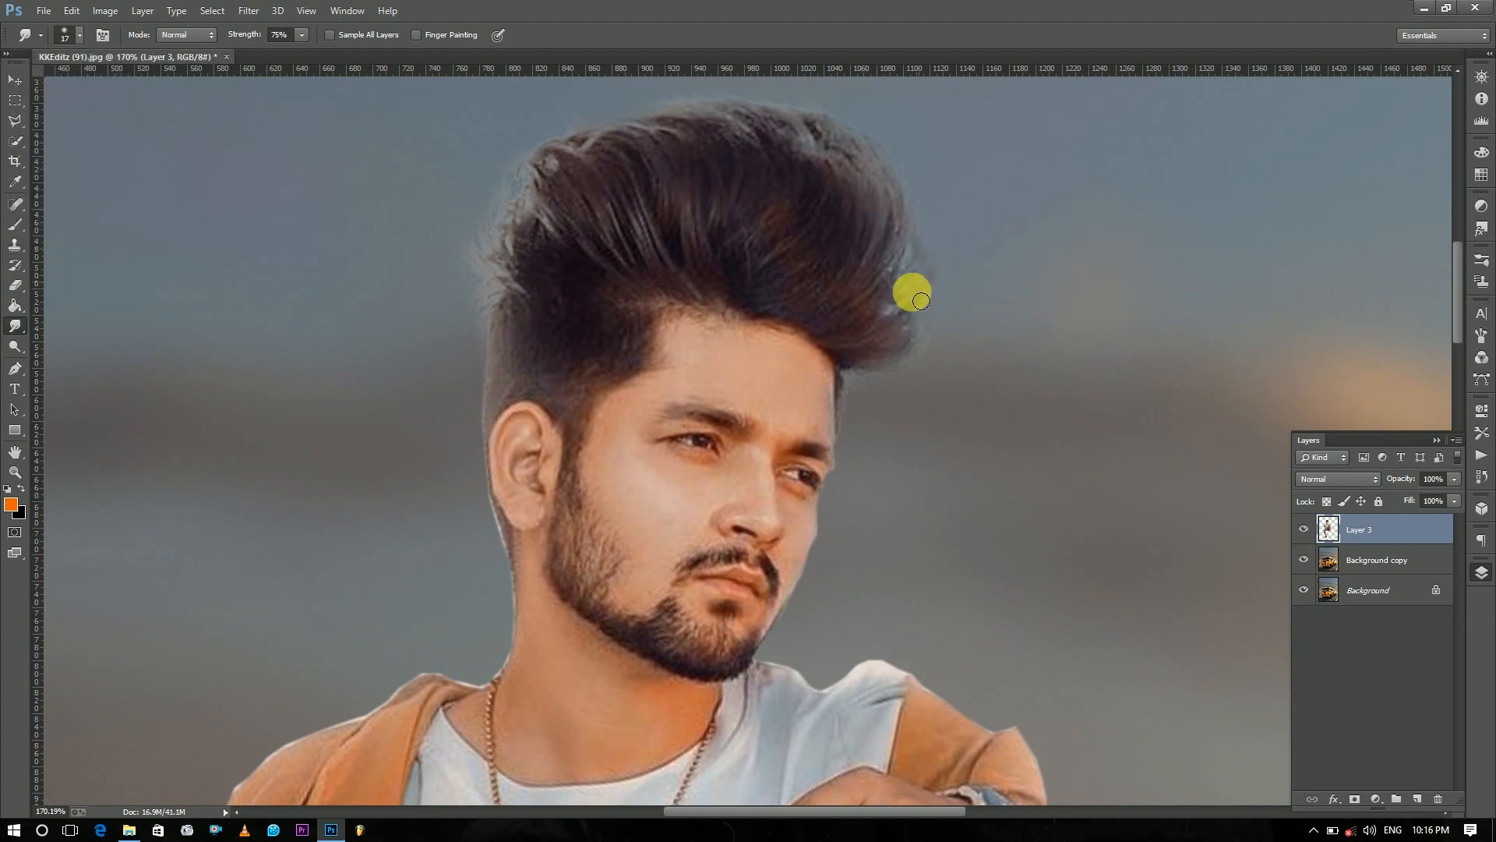
drag(890, 298, 914, 290)
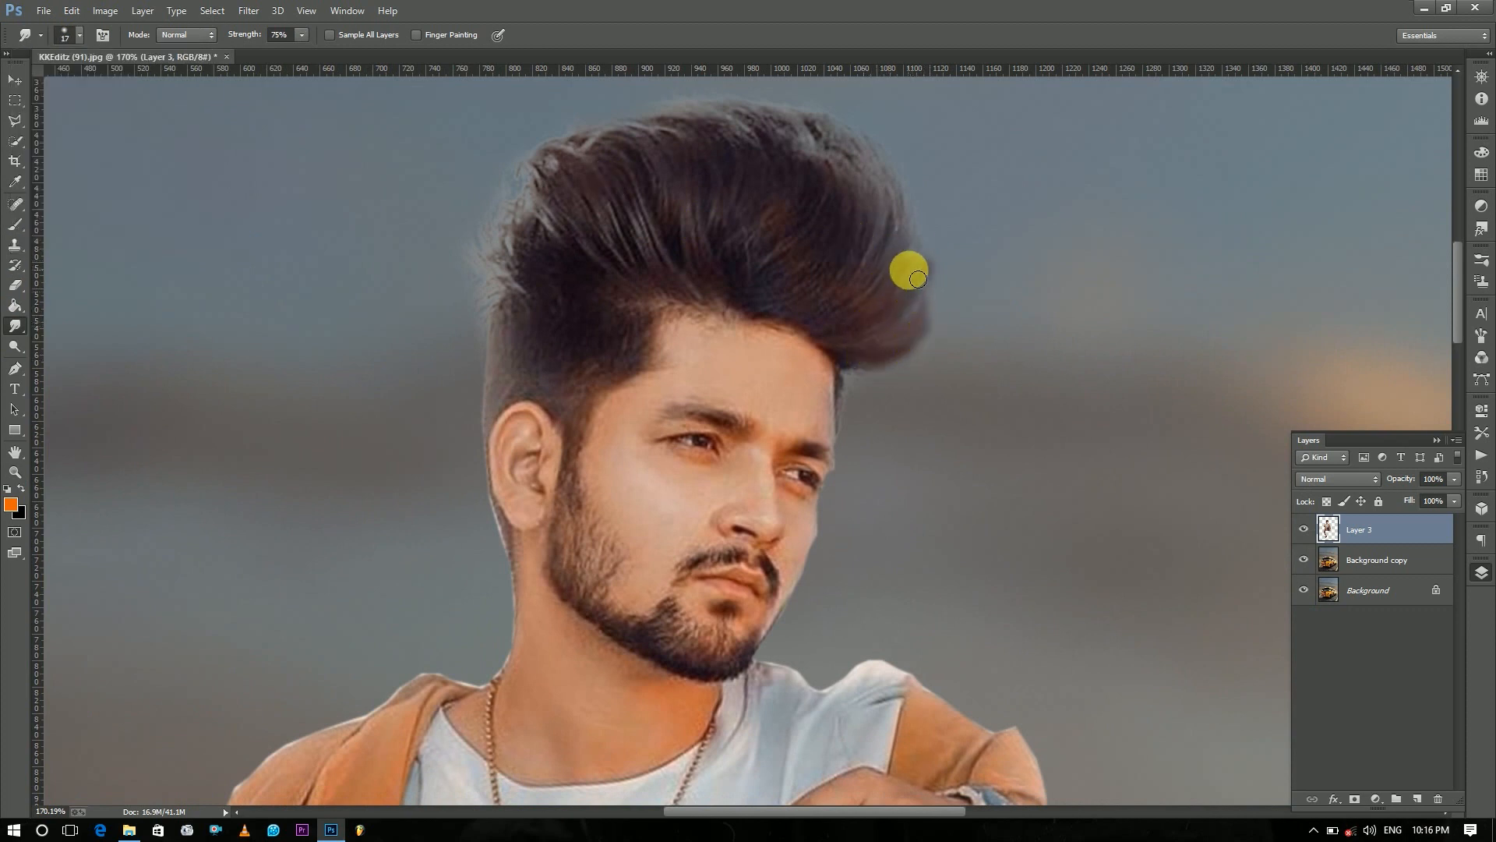
drag(927, 278, 908, 244)
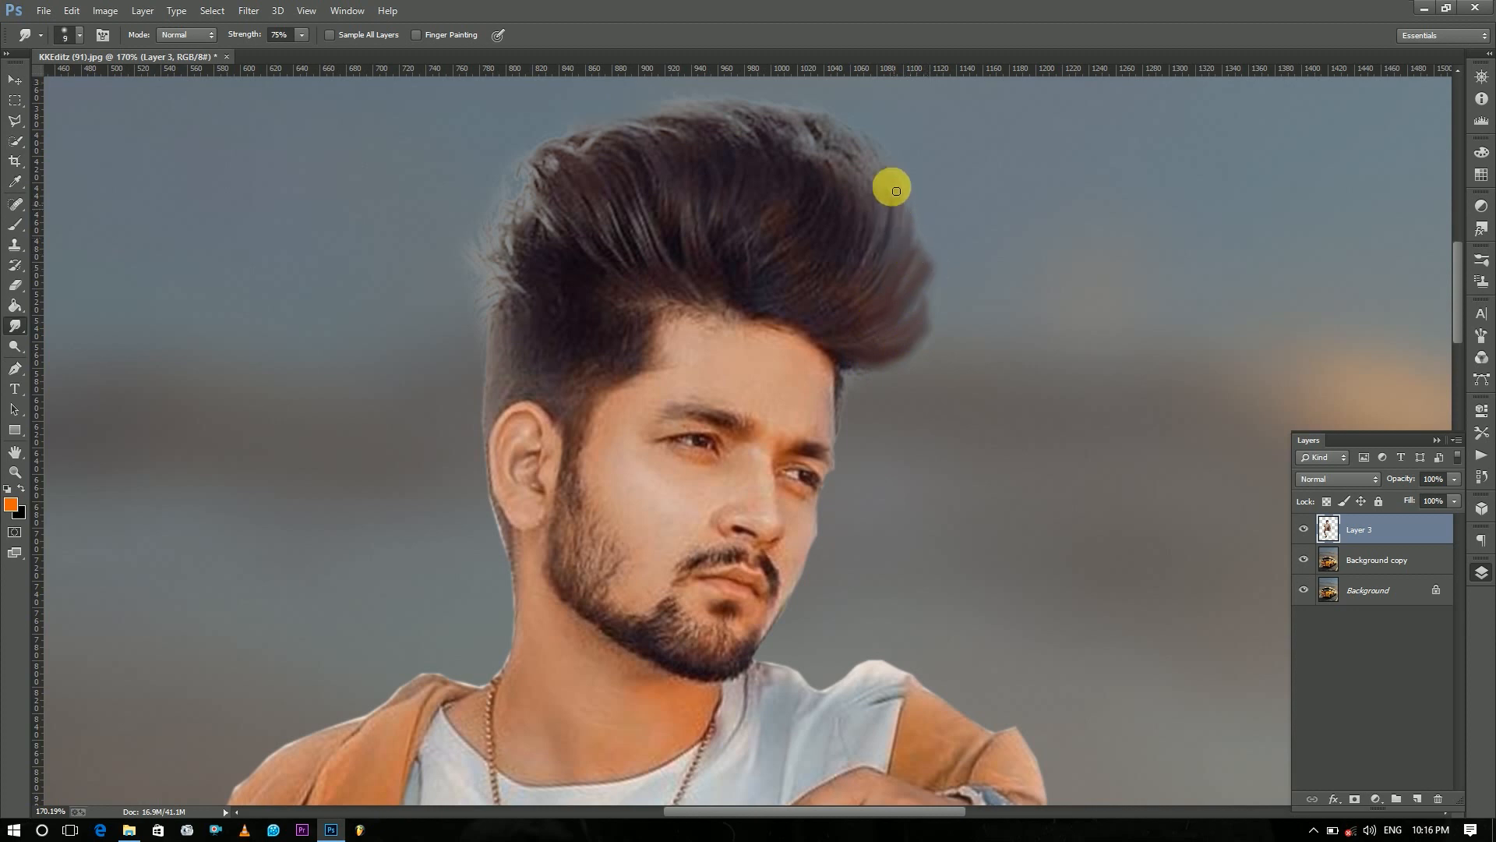
Smudge fine strands along the top and back of the hair with a smaller brush, down to 6 px.
mouse_move(871, 225)
mouse_down()
mouse_move(851, 160)
mouse_move(728, 117)
mouse_up()
drag(783, 161, 750, 132)
mouse_move(651, 250)
mouse_down()
mouse_move(629, 202)
mouse_move(598, 224)
mouse_move(517, 207)
mouse_move(516, 293)
mouse_up()
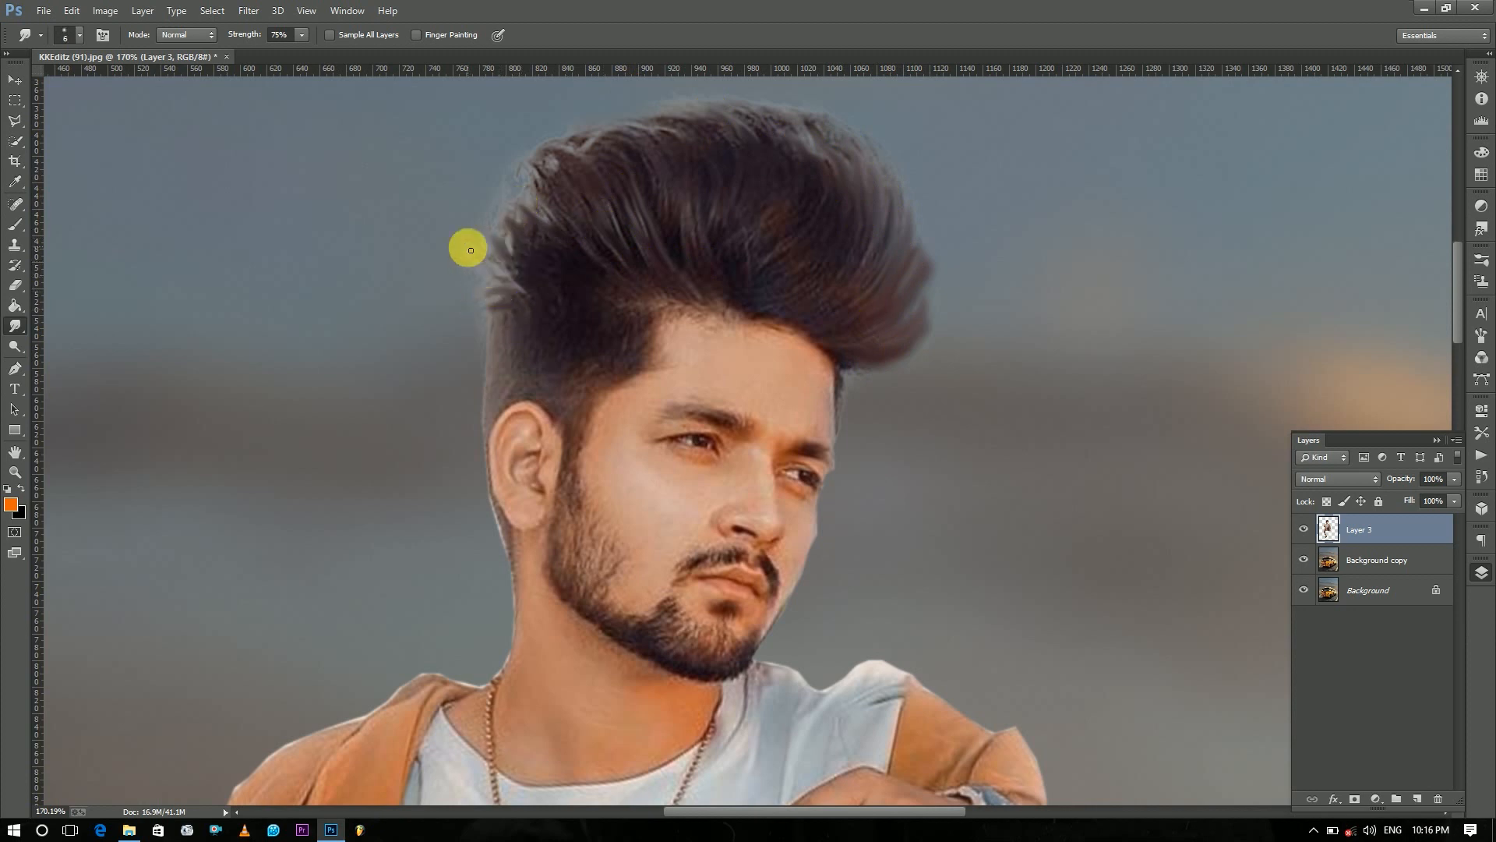
drag(491, 306, 472, 231)
drag(517, 277, 450, 272)
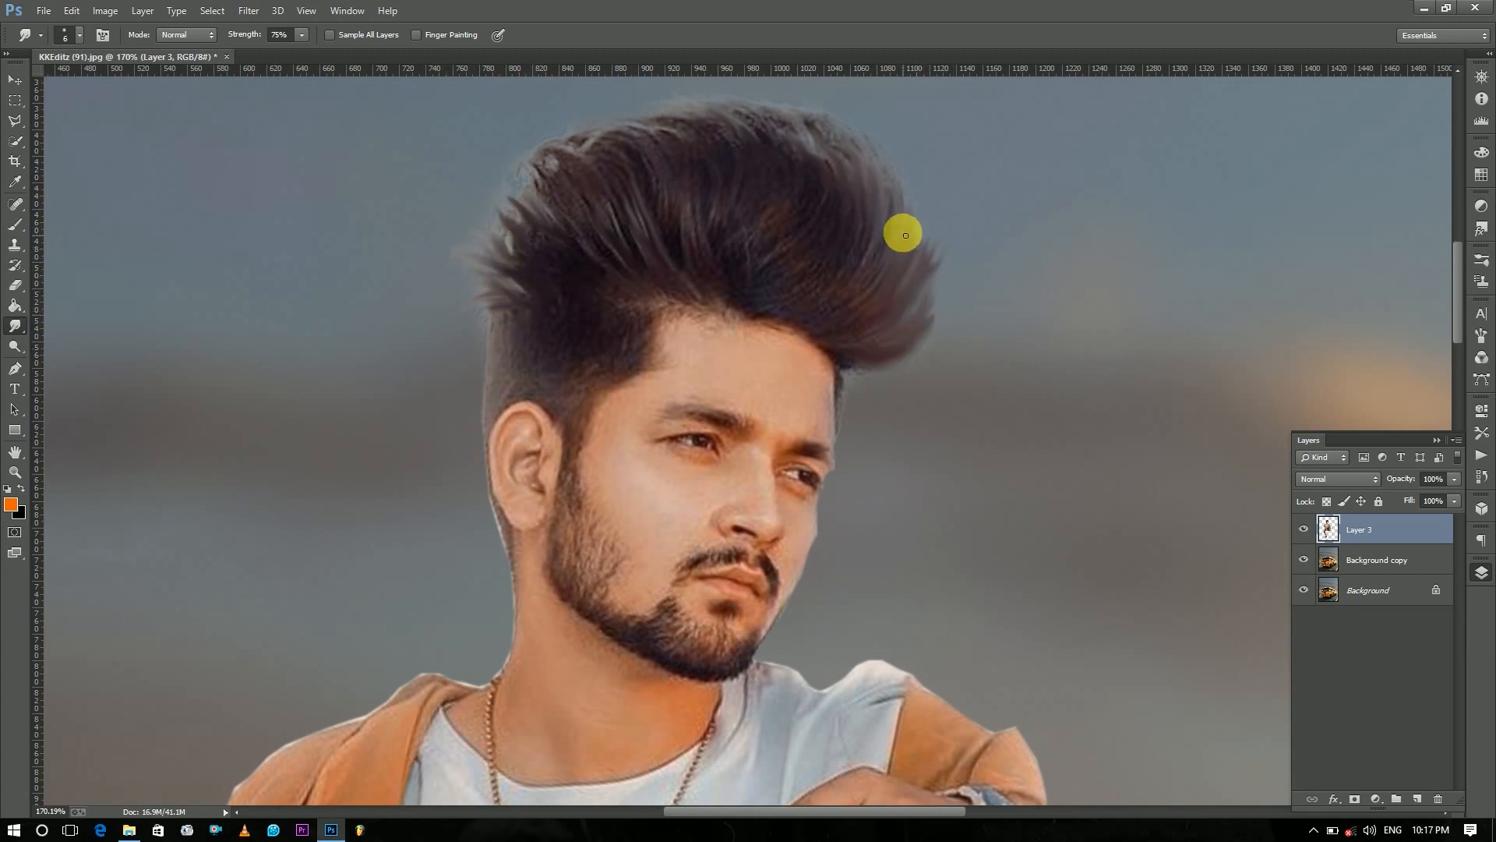
Scale the man down and place him sitting on the front of the bus roof.
key(z)
right_click(801, 145)
click(817, 153)
mouse_move(743, 168)
mouse_down()
mouse_move(784, 186)
mouse_move(752, 190)
mouse_up()
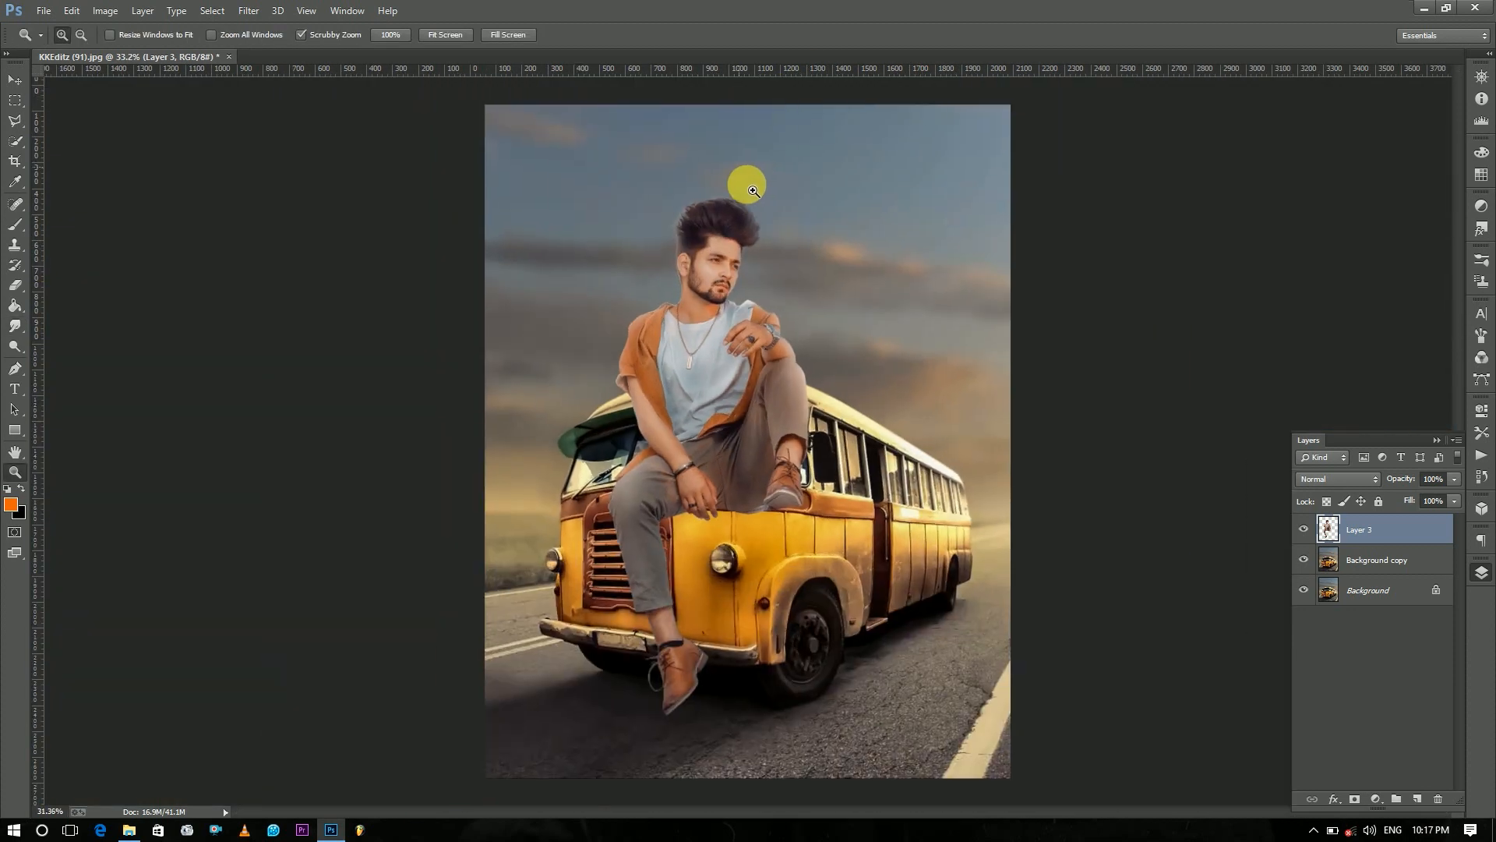
key(ctrl+t)
drag(717, 478, 714, 474)
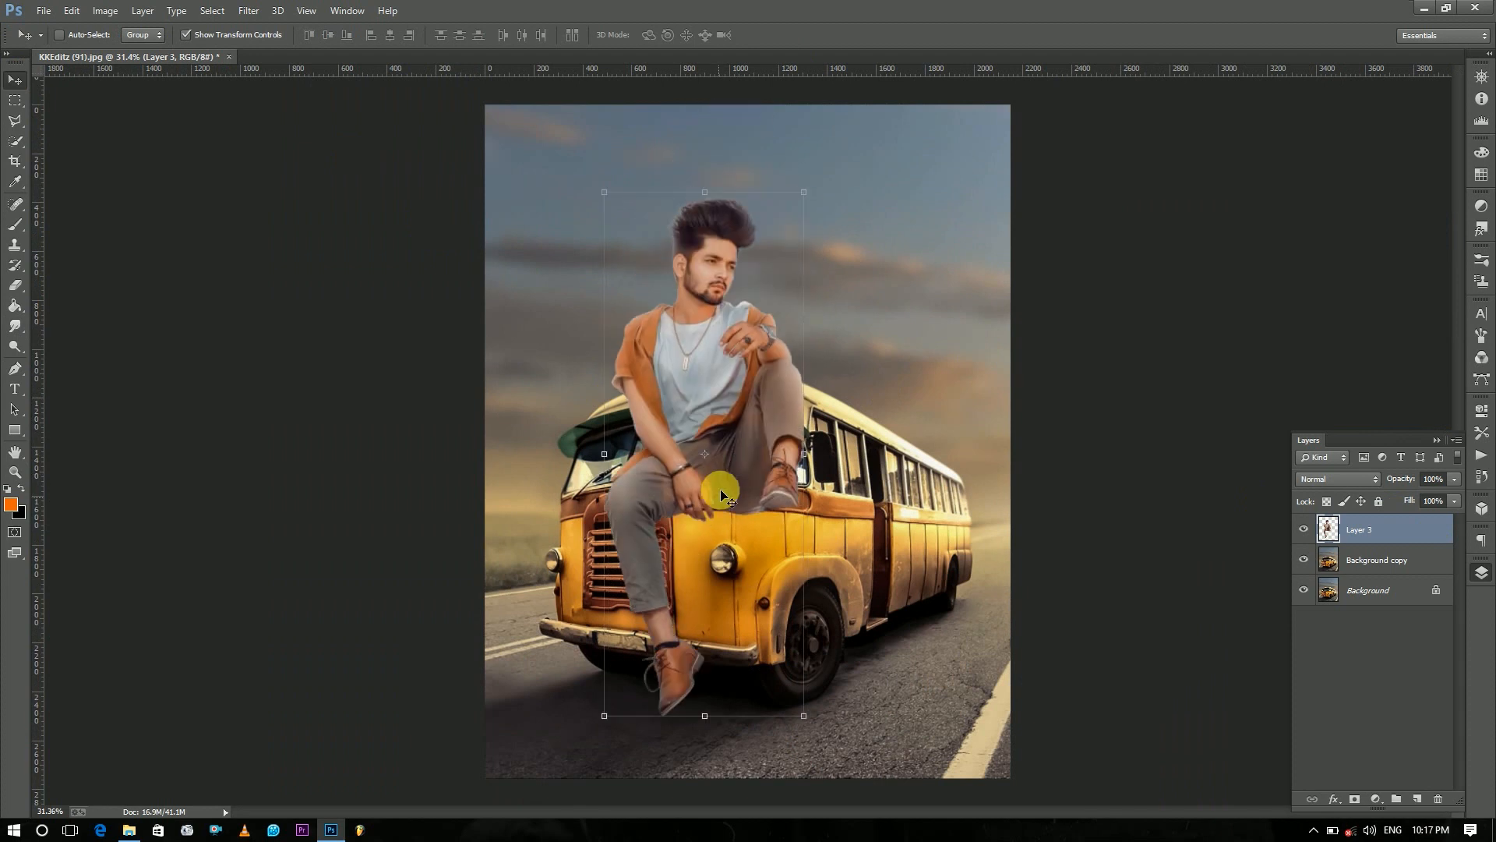
drag(813, 198, 712, 421)
drag(683, 516, 749, 301)
click(785, 38)
Lower the man's layer opacity to 79% and shift him slightly left along the bus roof.
drag(747, 233, 772, 258)
drag(733, 469, 802, 442)
key(v)
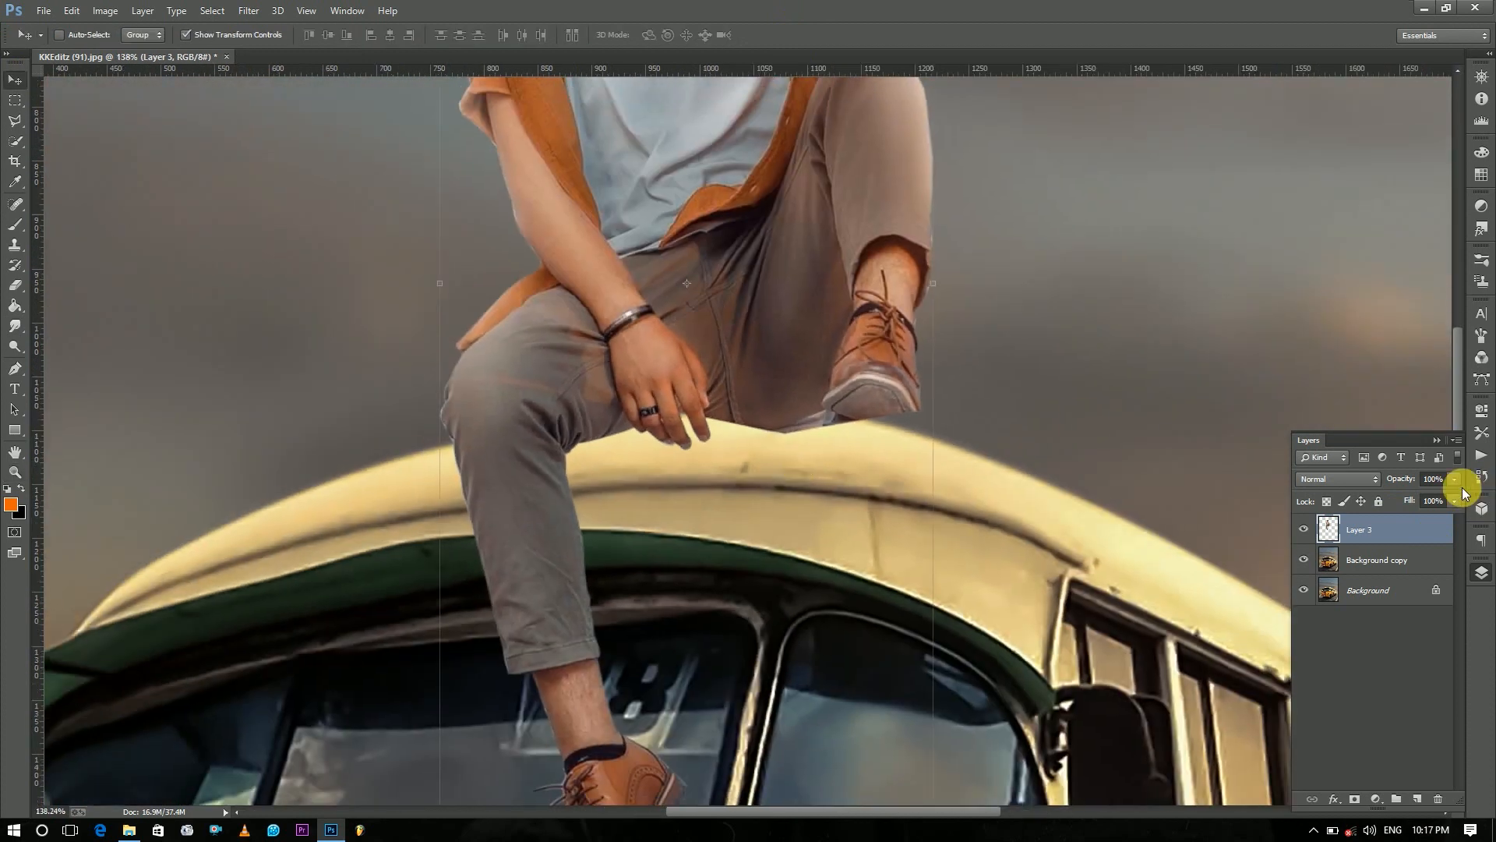
drag(1454, 478, 1444, 479)
drag(844, 333, 763, 335)
Cut away the trouser and shoe strip overlapping the roof edge using a polygonal selection, and restore the man's layer opacity to 100%.
click(14, 120)
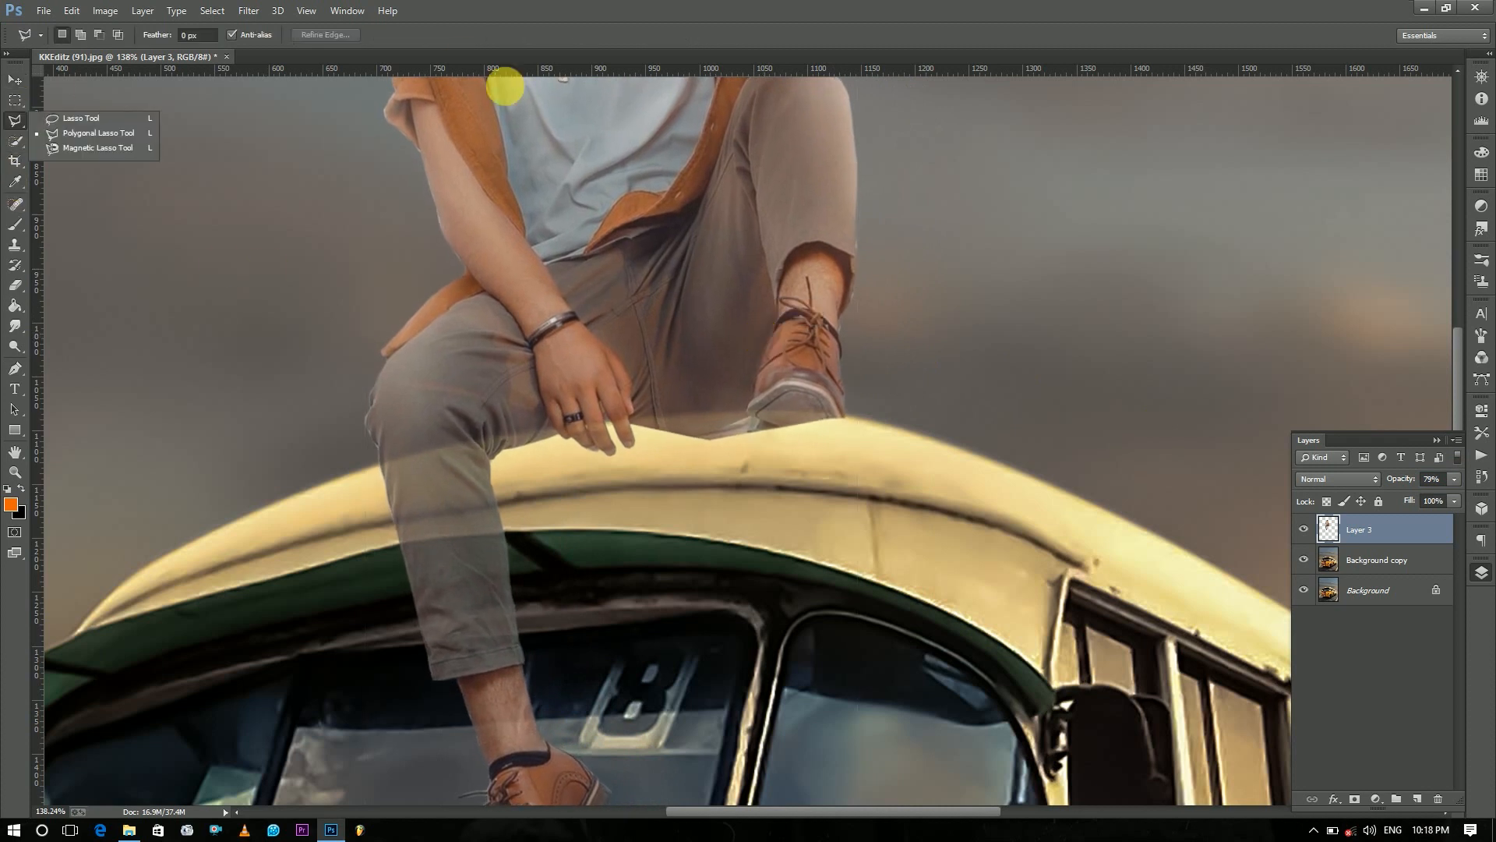
click(856, 414)
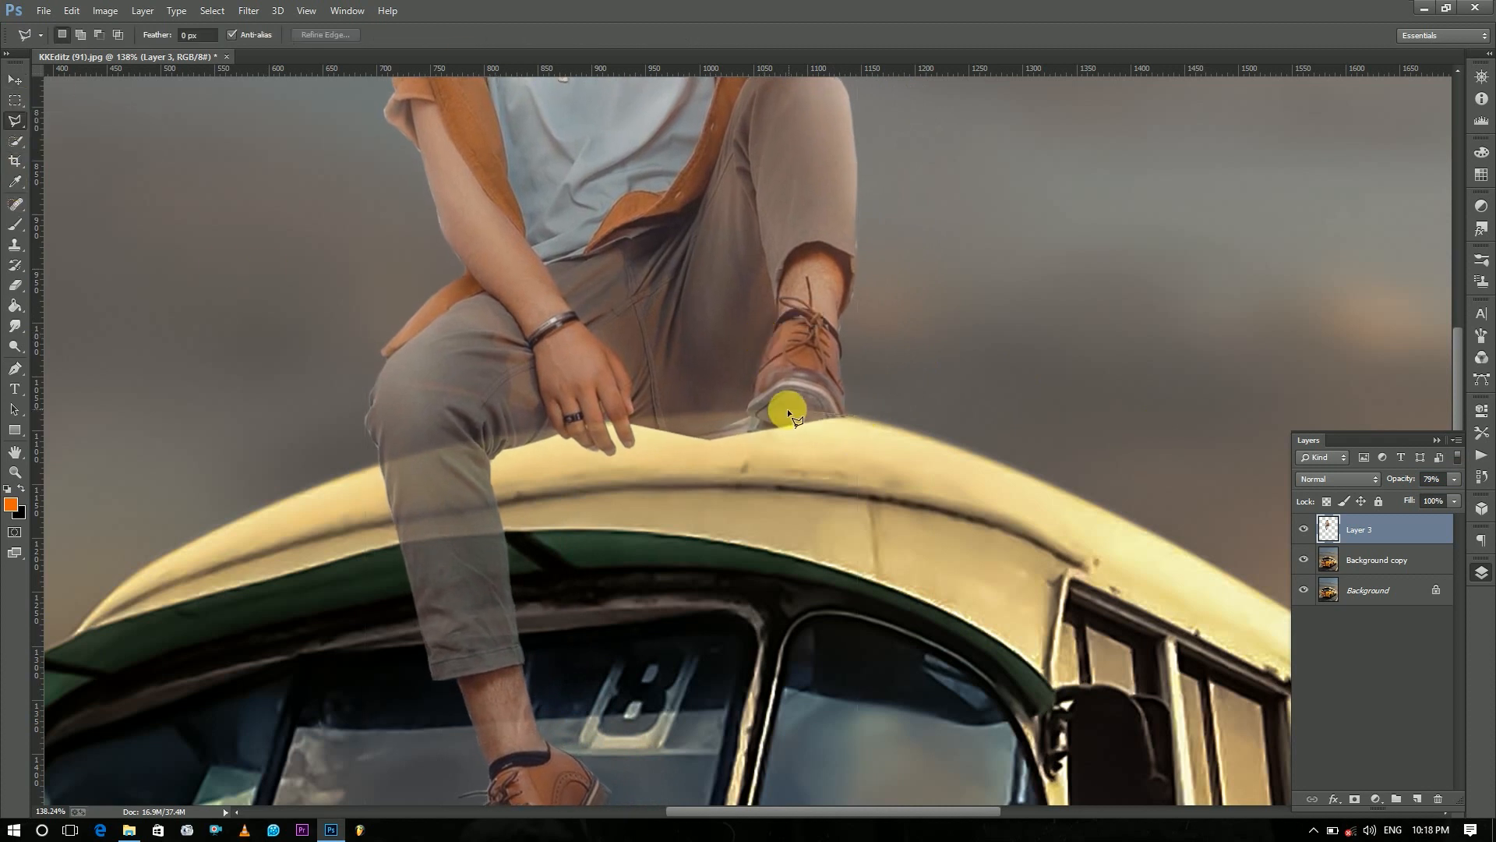
click(632, 425)
click(649, 455)
click(887, 439)
click(855, 417)
right_click(853, 419)
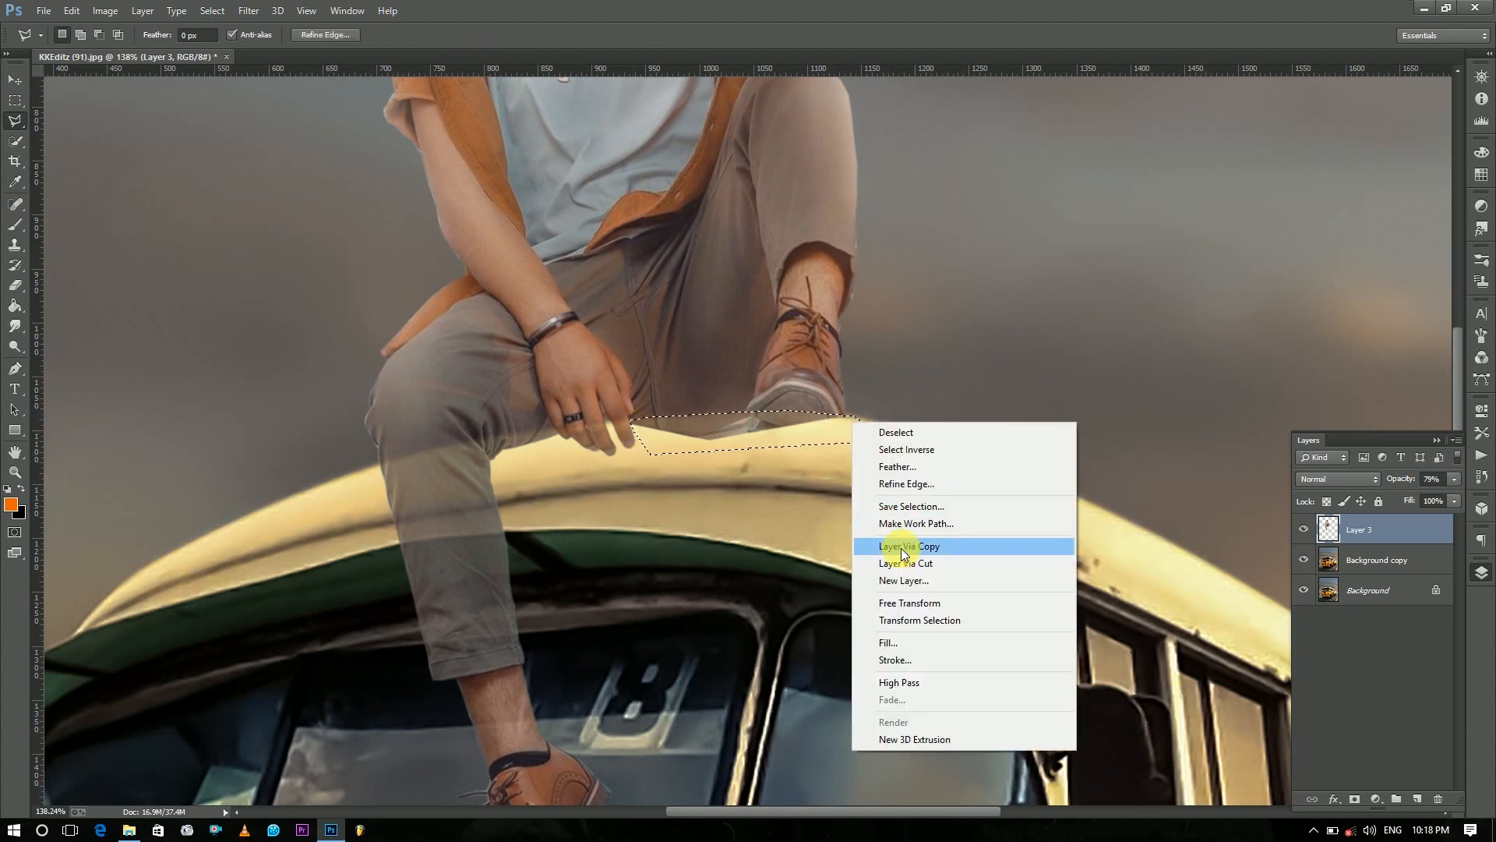
click(897, 547)
click(1305, 528)
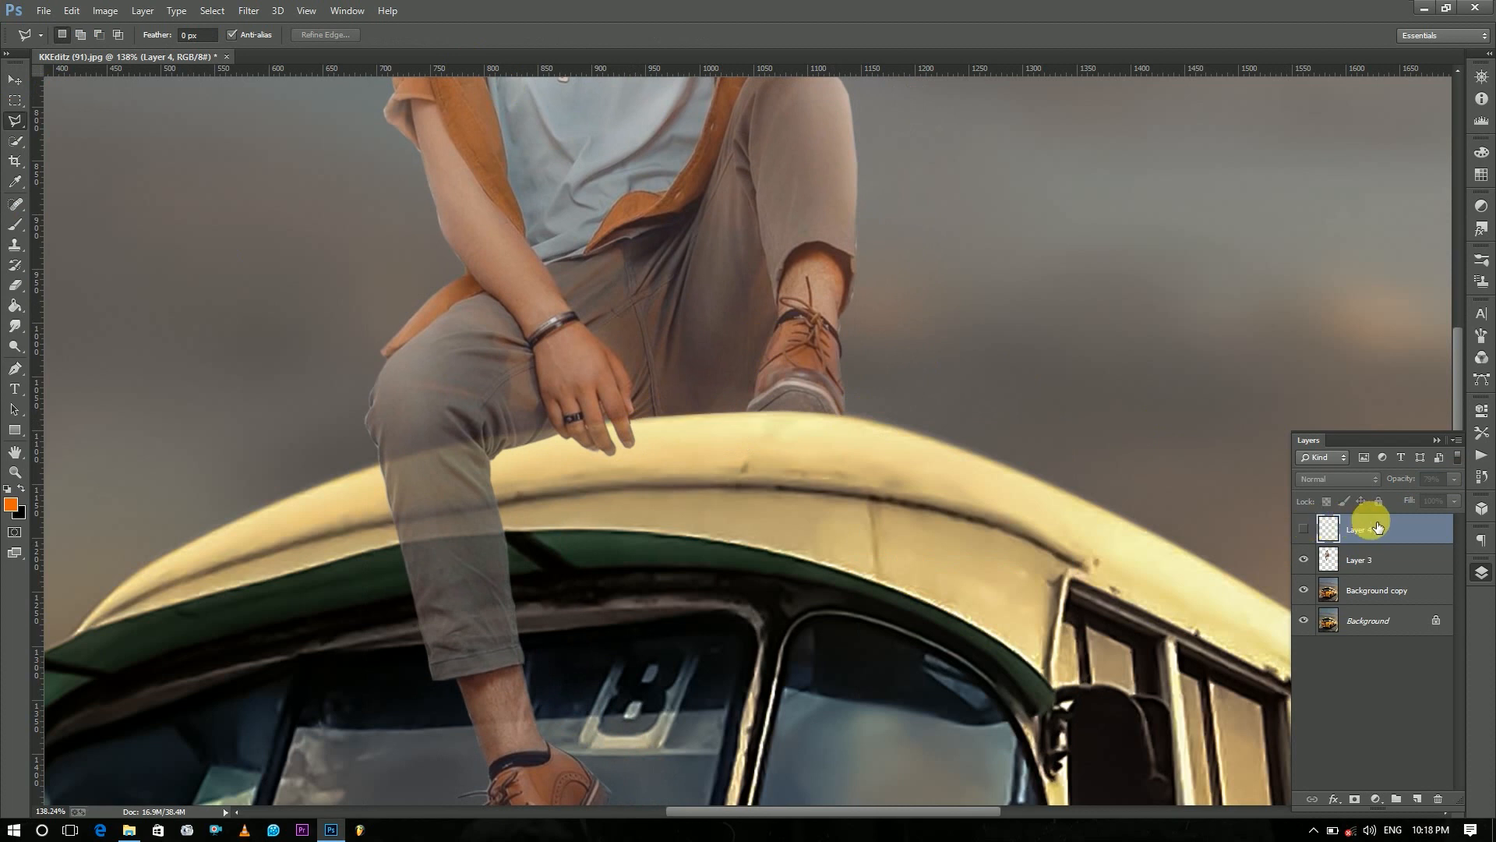
key(Delete)
click(1454, 479)
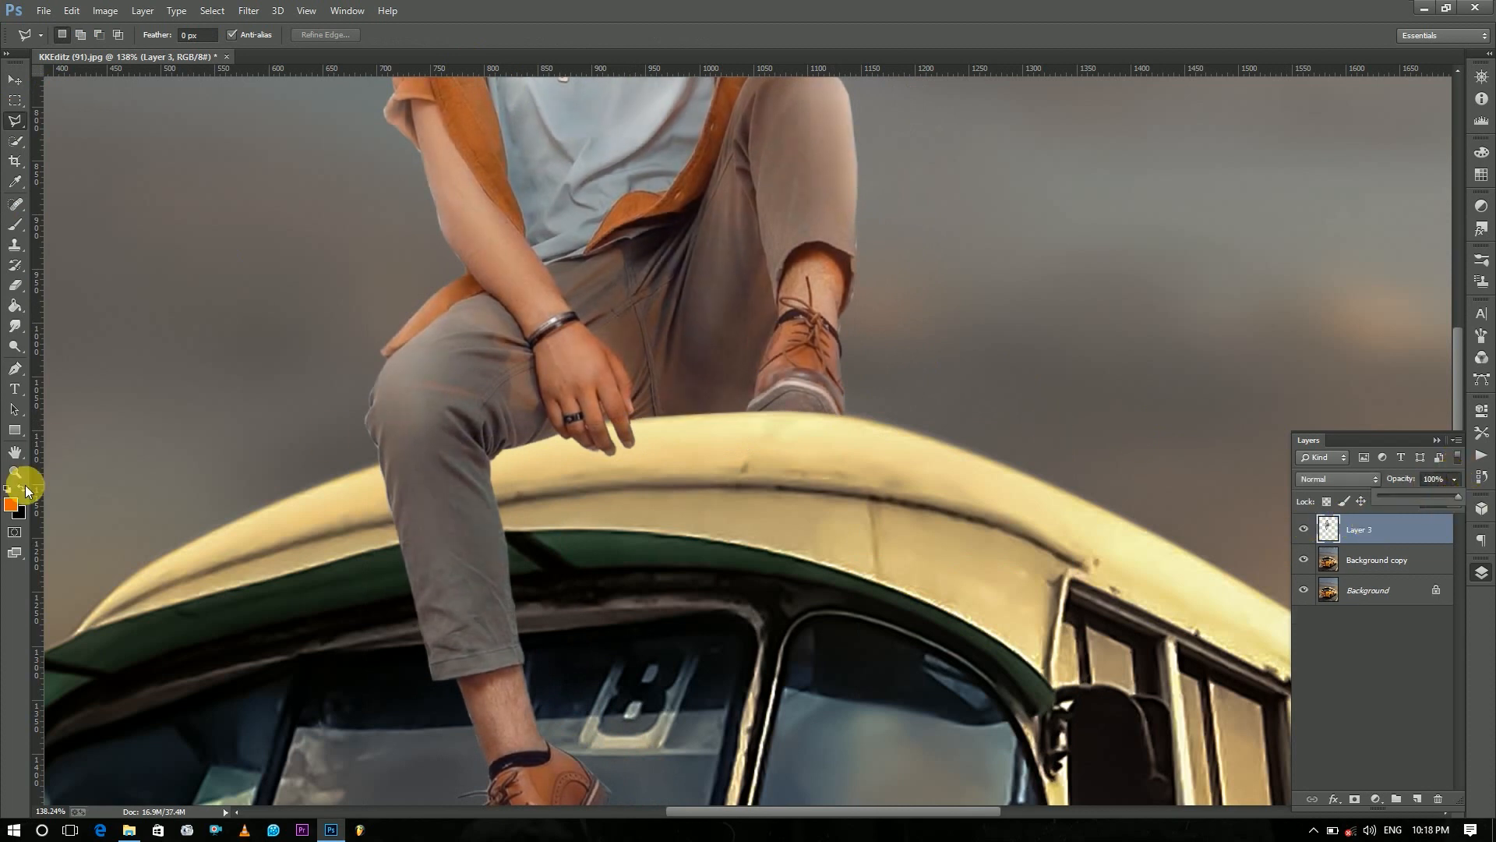
Add a new layer above the man's layer and set the foreground colour to black.
click(13, 473)
scroll(662, 406, down, 3)
scroll(651, 232, up, 4)
right_click(675, 303)
click(702, 310)
drag(693, 265, 1013, 491)
click(1417, 799)
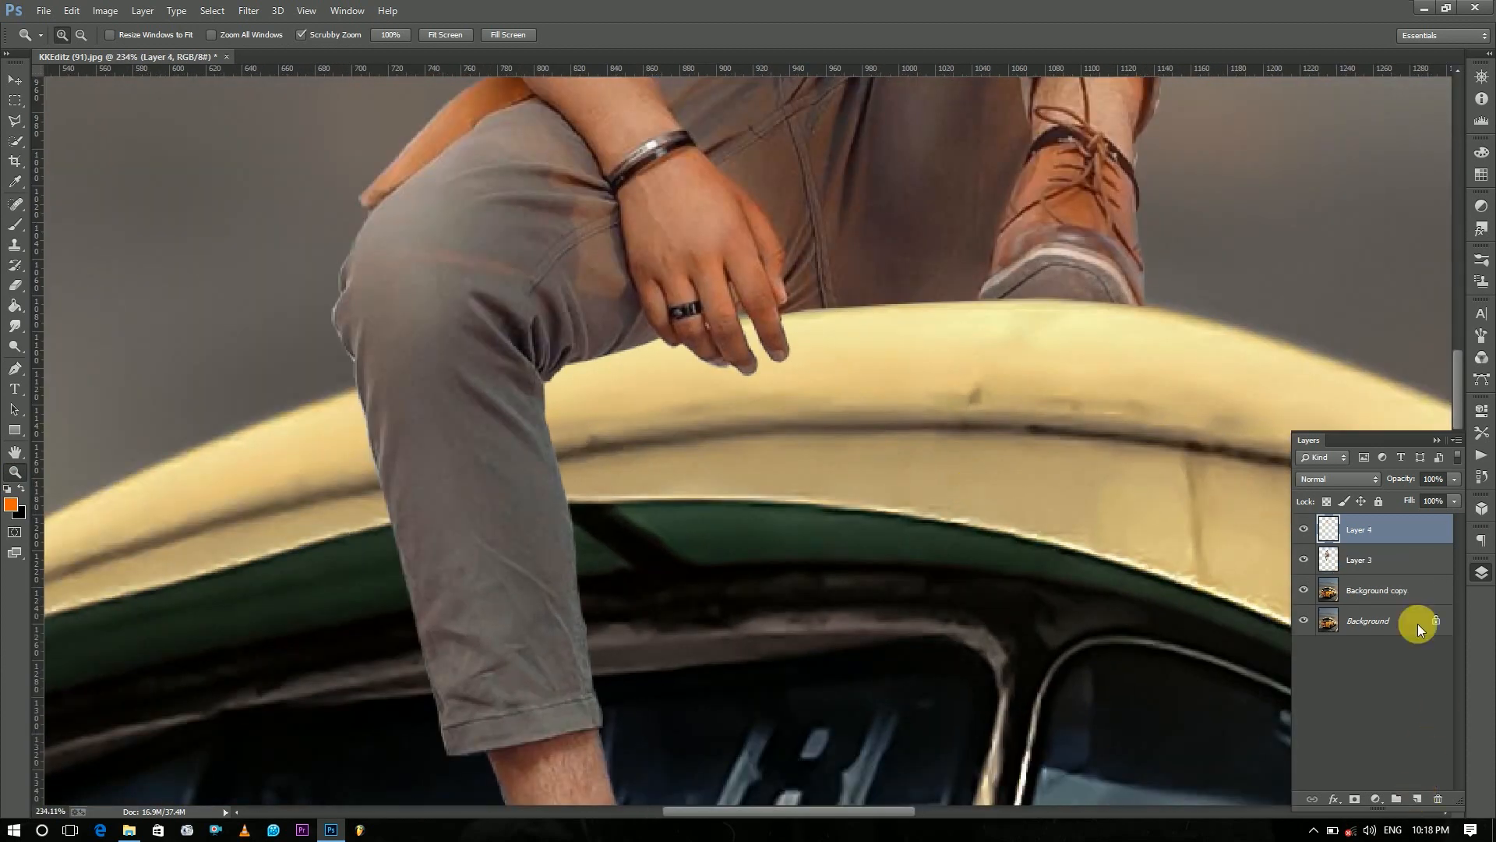
click(6, 508)
click(1119, 521)
click(1251, 304)
Paint a single soft black dab under the raised shoe with a 103 px brush.
click(14, 226)
click(77, 34)
click(92, 124)
click(127, 82)
key(Return)
click(1059, 315)
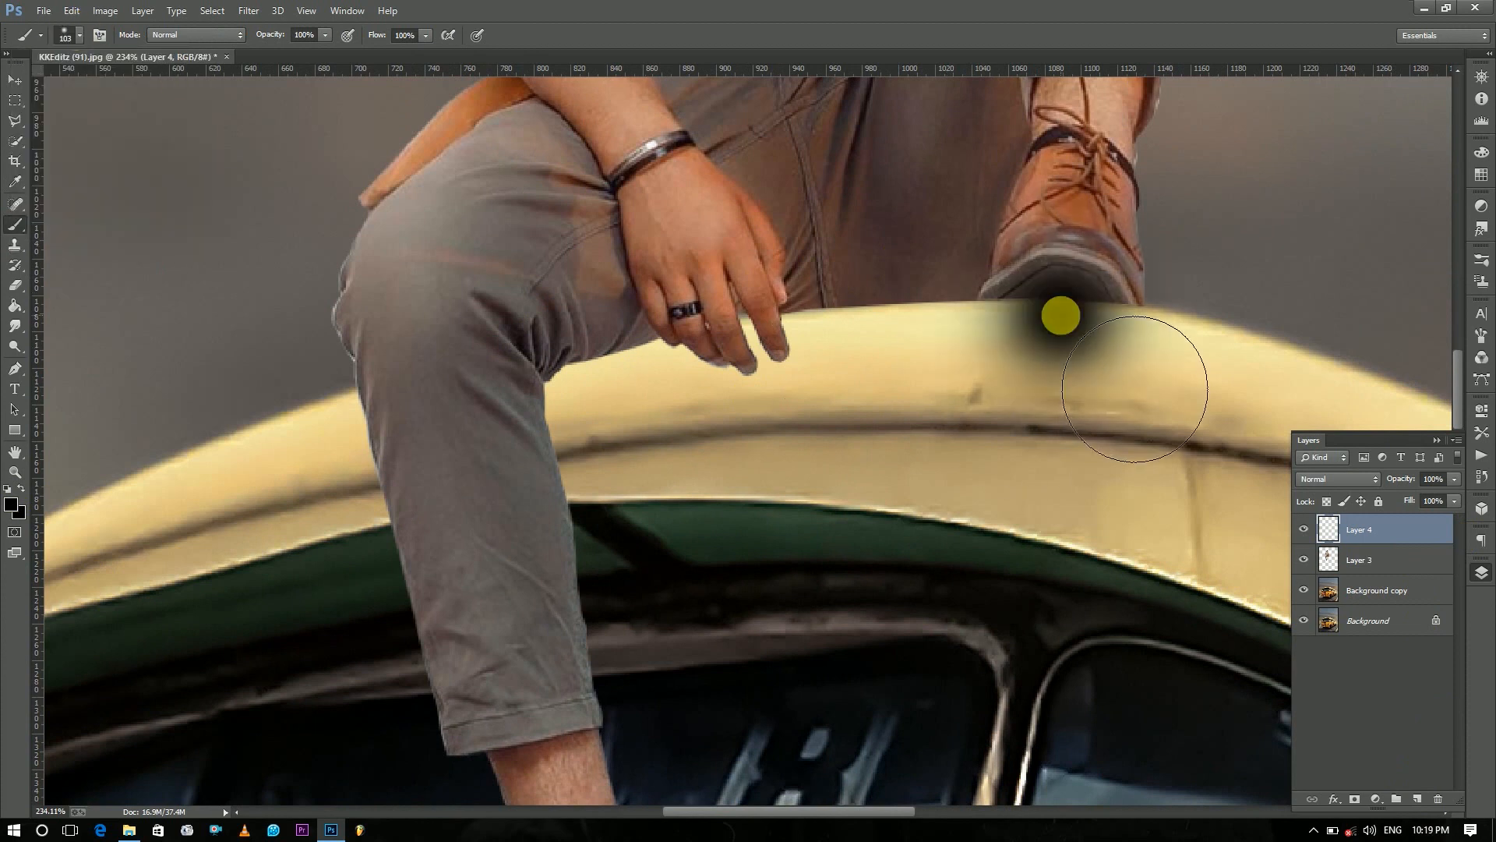
Transform the black dab into a wider soft shadow centred beneath the raised shoe and set its opacity to 91%.
key(v)
drag(1064, 475, 1083, 726)
drag(1078, 548, 895, 485)
drag(1027, 383, 1095, 377)
drag(1144, 140, 1203, 150)
drag(976, 332, 1072, 264)
drag(1188, 338, 1276, 342)
key(Return)
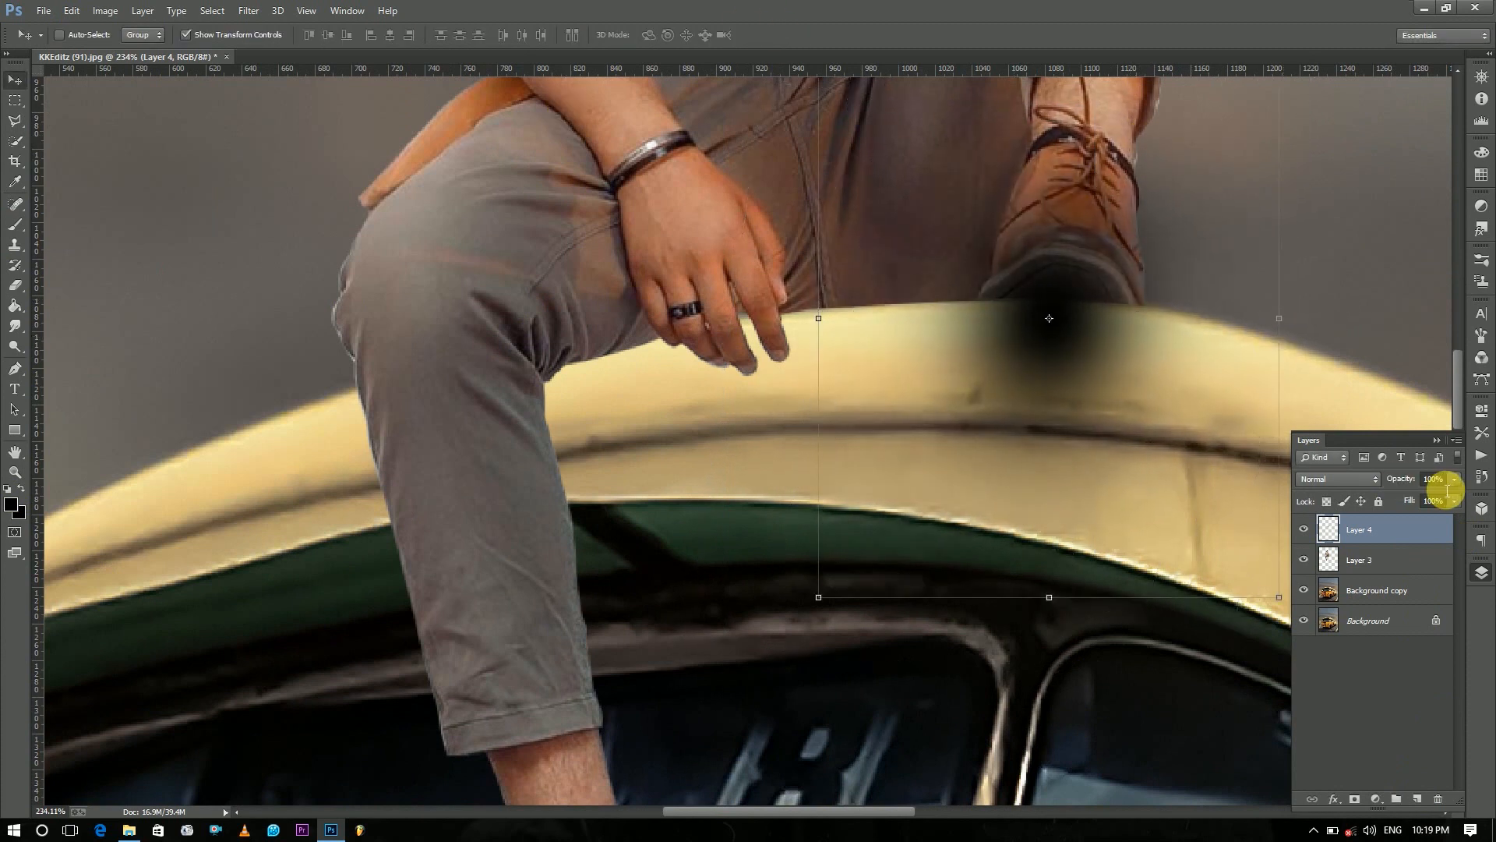
drag(1416, 489, 1447, 503)
Erase the shadow above the roof edge, over the shoe and sky, with an 80 px eraser.
key(e)
click(79, 35)
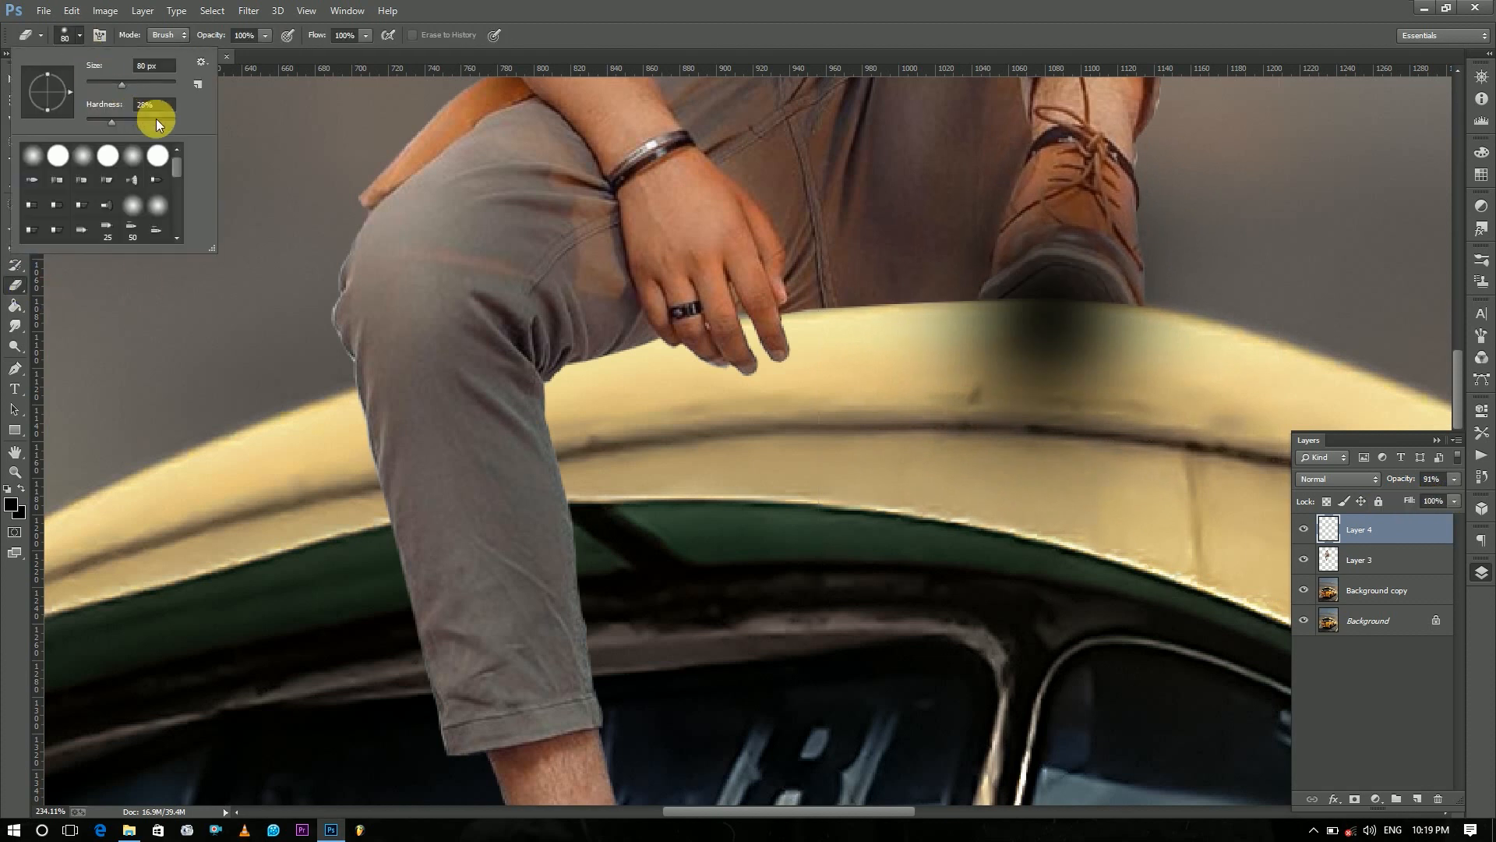
click(79, 35)
mouse_move(1066, 218)
mouse_down()
mouse_move(1155, 227)
mouse_move(1069, 228)
mouse_up()
mouse_move(1141, 301)
mouse_down()
mouse_move(1077, 299)
mouse_move(1303, 307)
mouse_up()
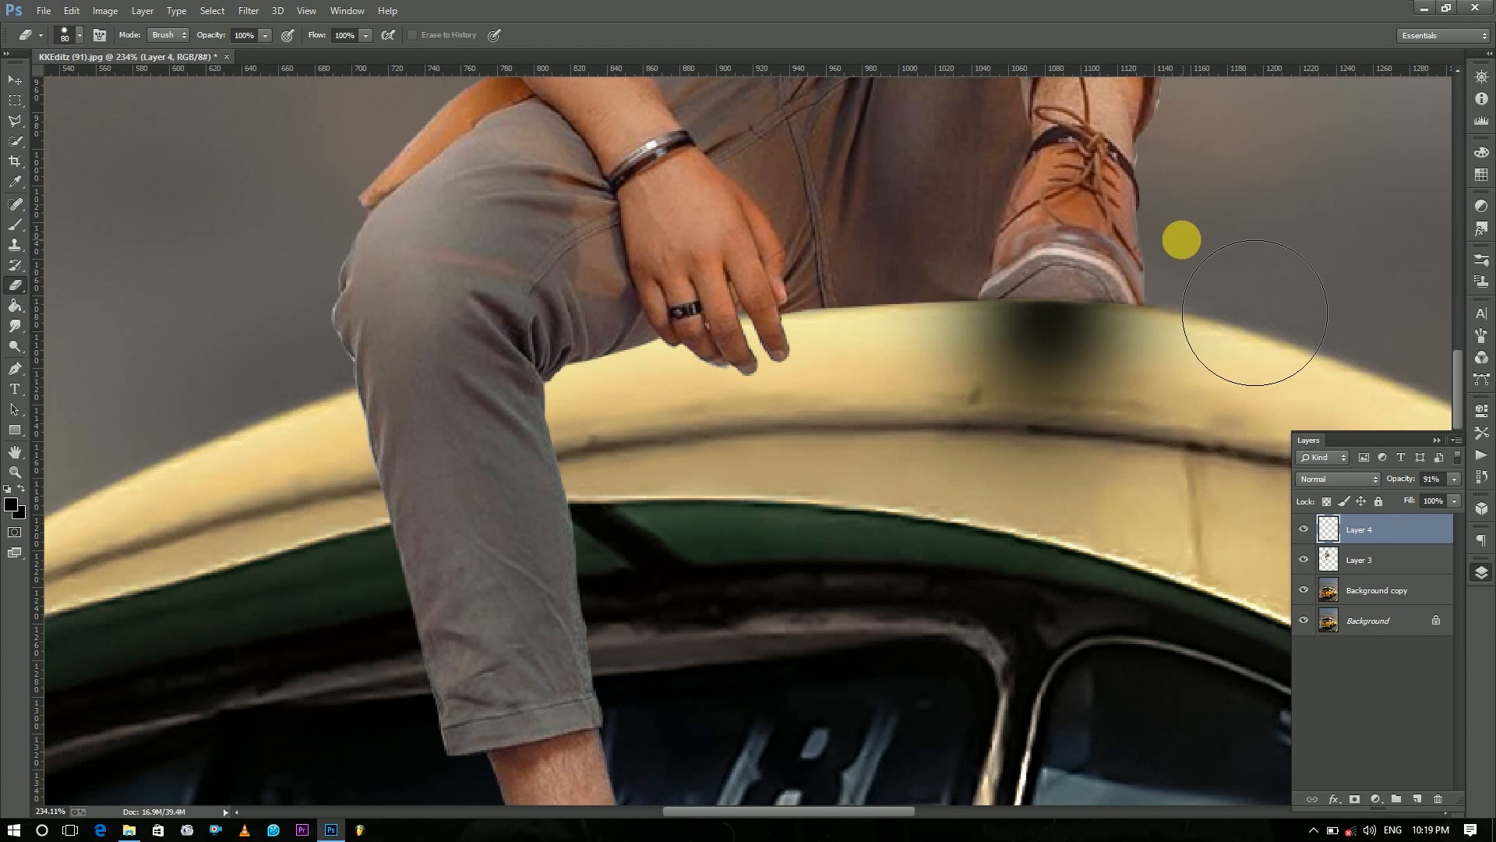
Shift the shoe shadow slightly left along the roof and lower its opacity to 51%.
key(v)
mouse_move(1085, 365)
mouse_down()
mouse_move(1105, 372)
mouse_move(1075, 367)
mouse_up()
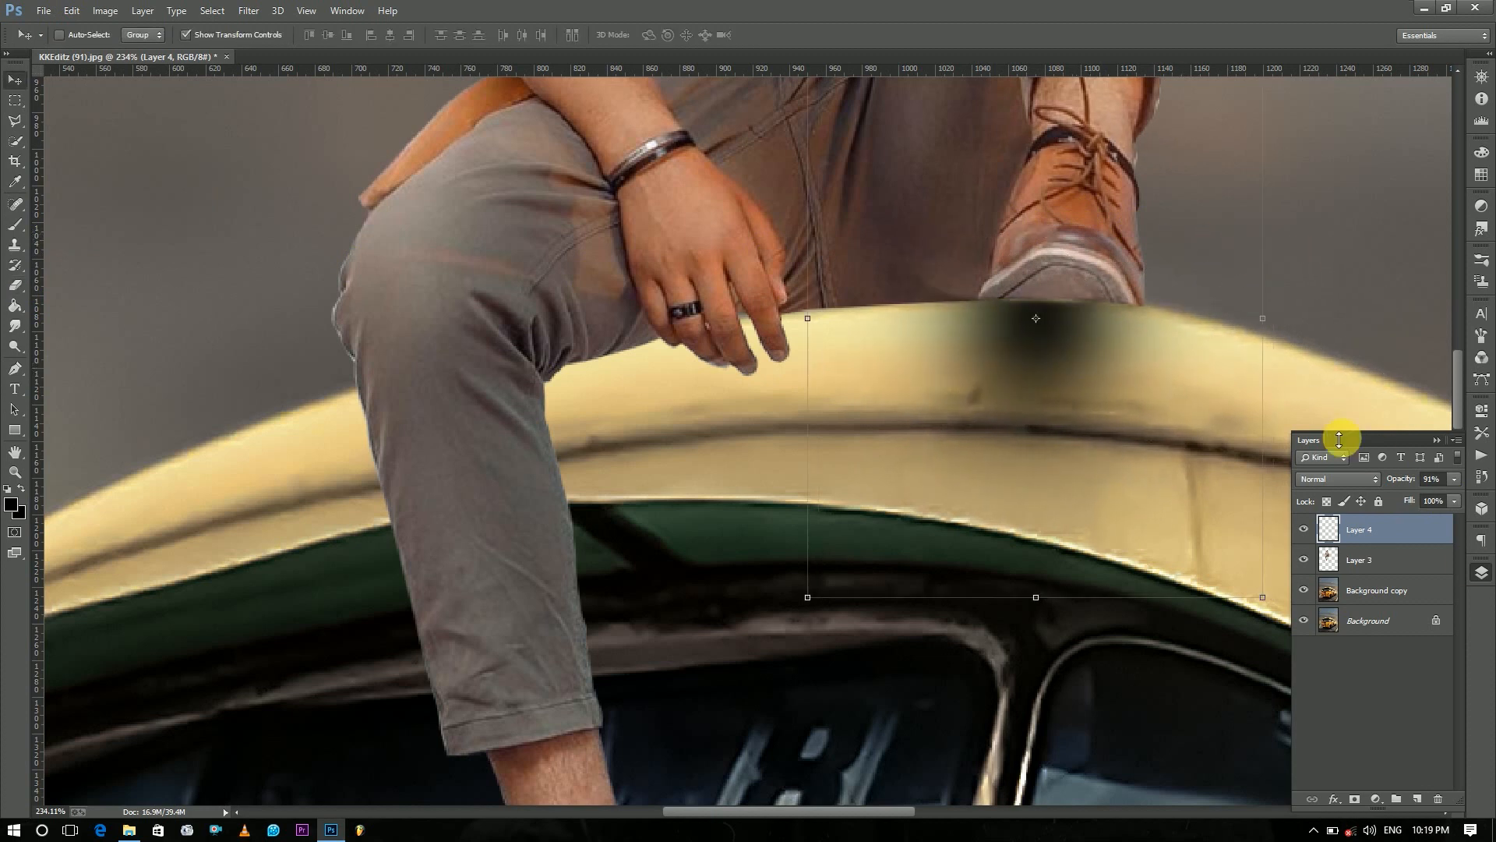
drag(1457, 484, 1403, 494)
Narrow the shoe shadow to 67.60% width and set its opacity to 60%.
key(z)
right_click(770, 418)
right_click(693, 386)
click(737, 490)
drag(1177, 273, 1123, 276)
drag(1457, 387, 1455, 312)
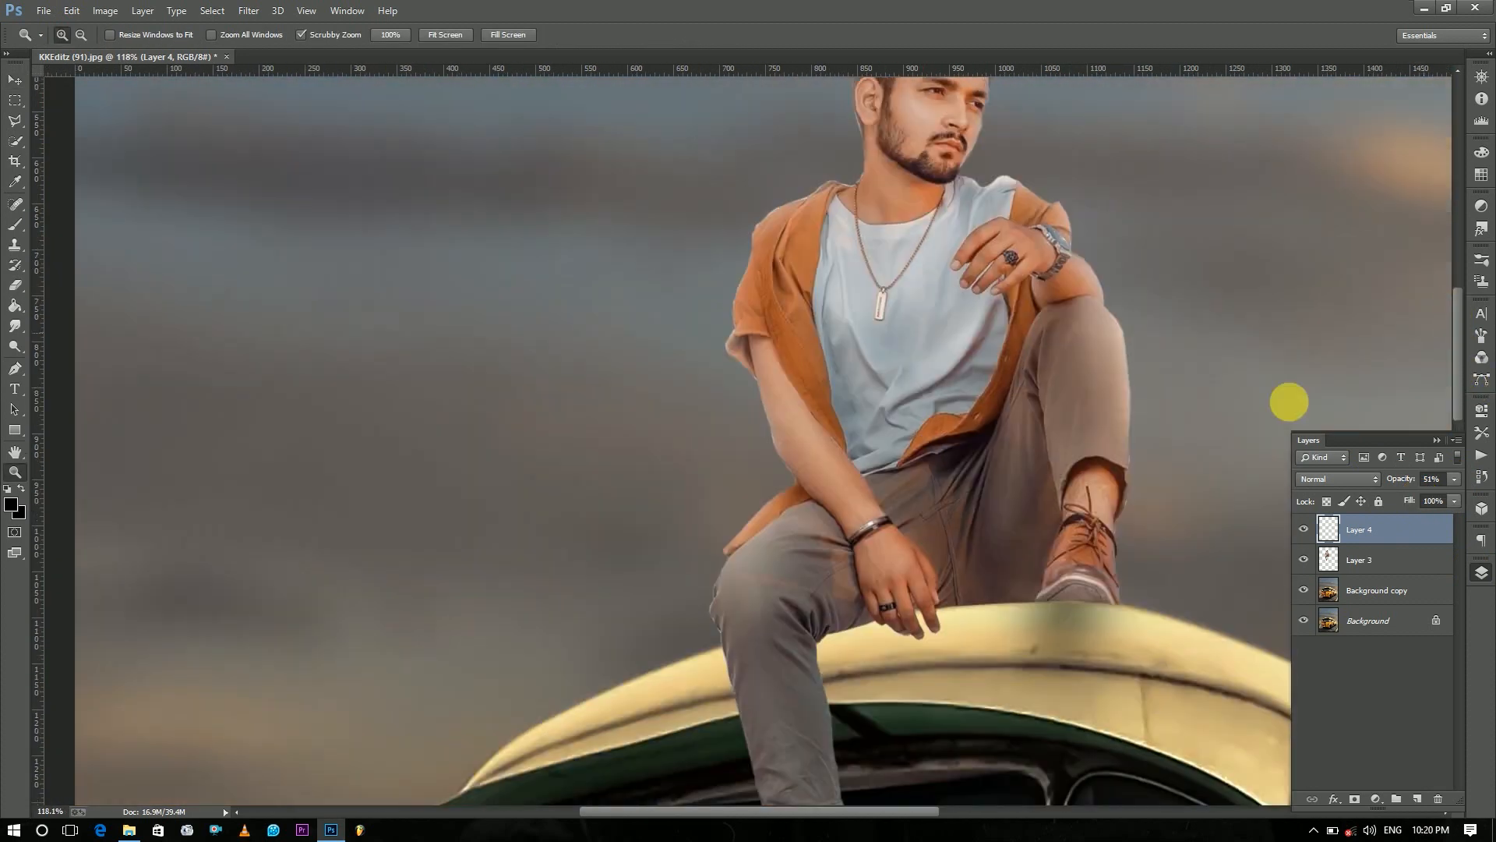
key(v)
drag(1182, 612, 1123, 602)
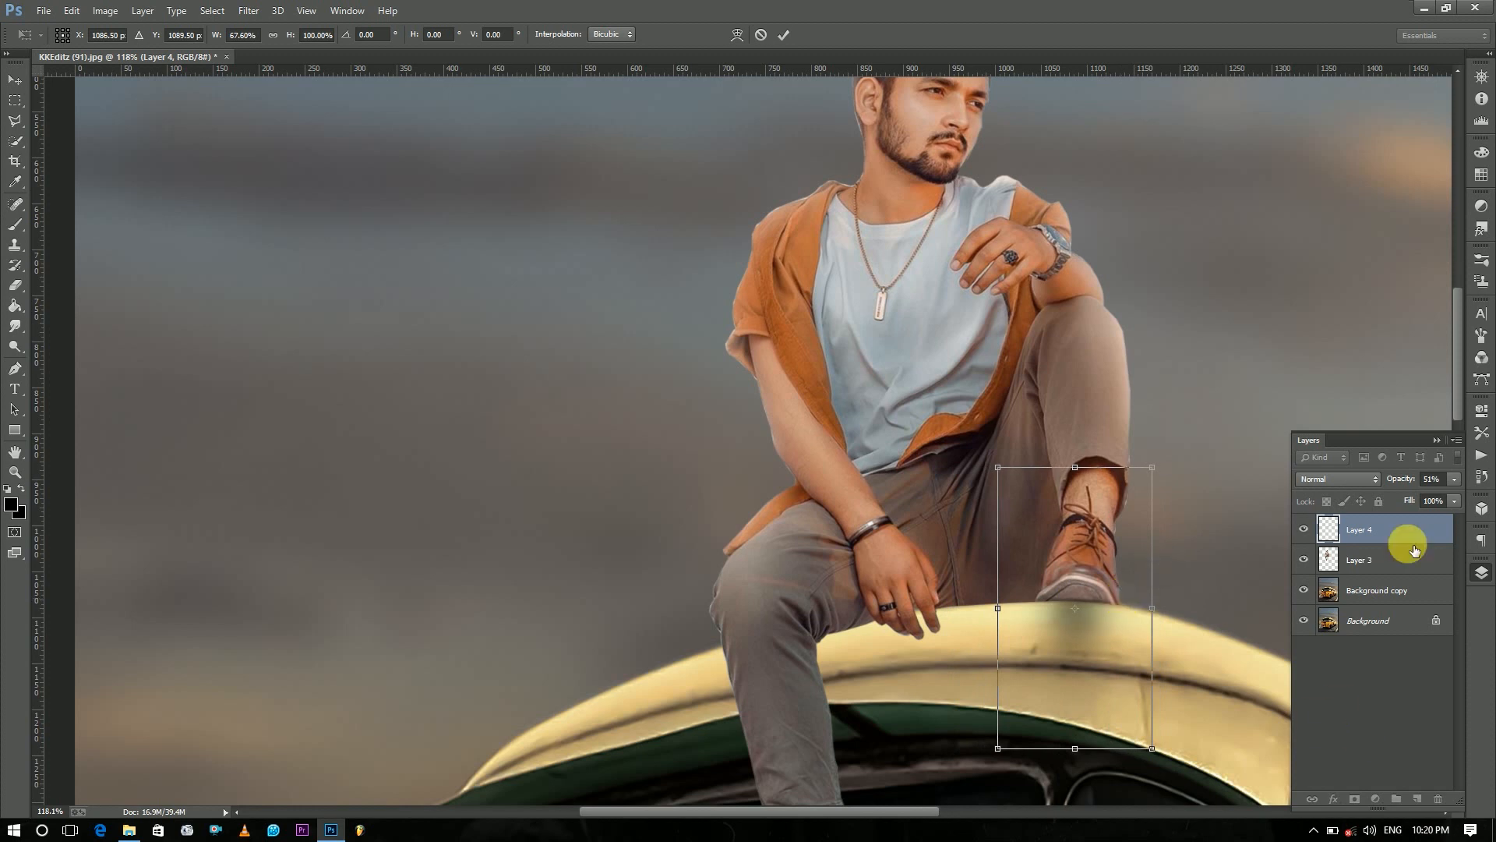
drag(1407, 483, 1412, 479)
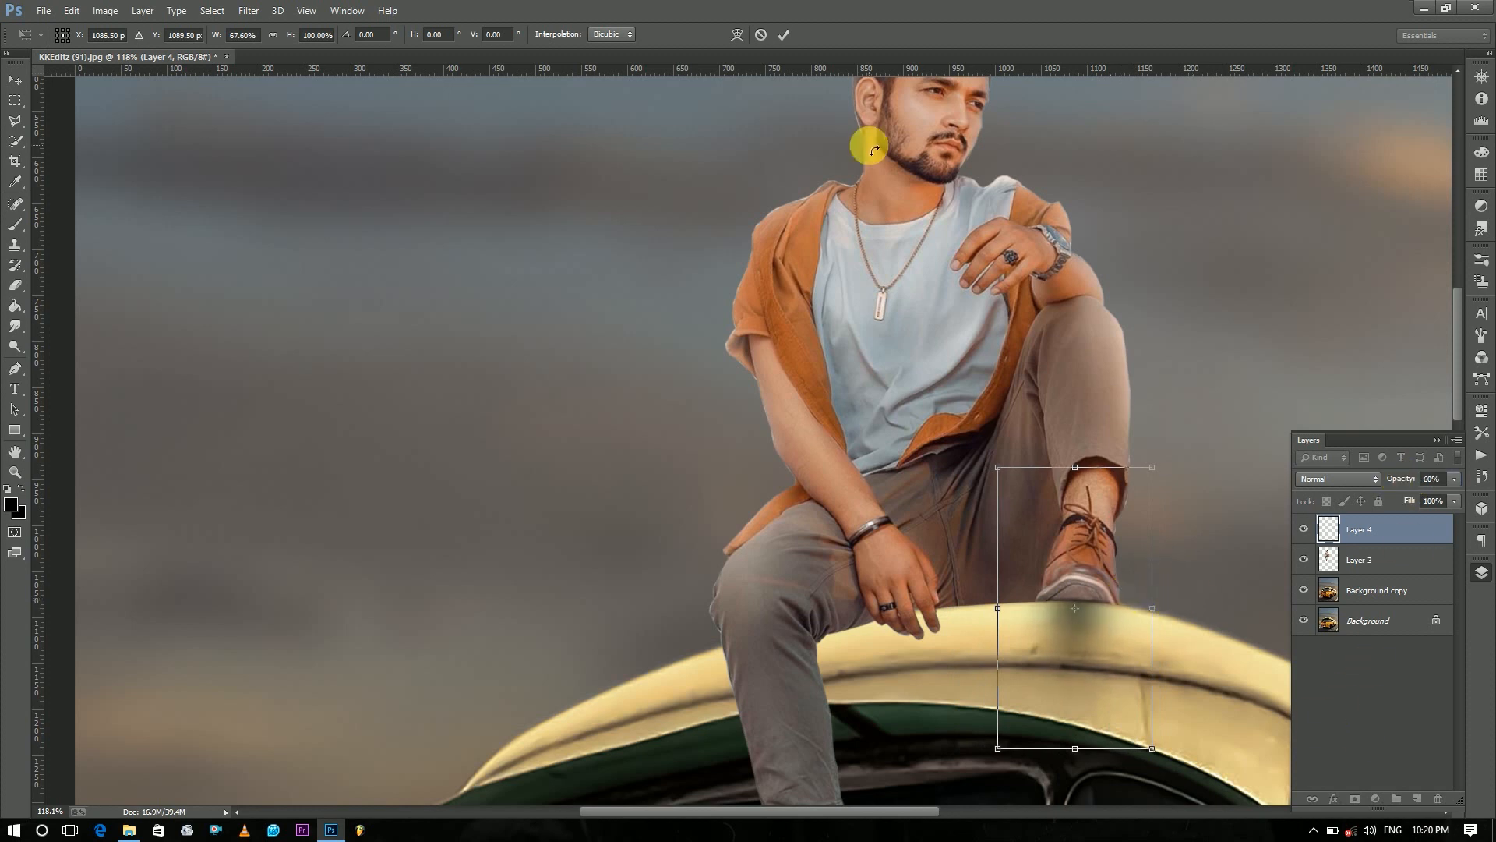
key(Return)
click(1340, 693)
Add a new layer and paint a soft black band along the roof edge beneath the man's seat and hand with a 103 px brush.
key(z)
drag(1068, 457, 1004, 530)
drag(1025, 546, 1130, 586)
click(1416, 799)
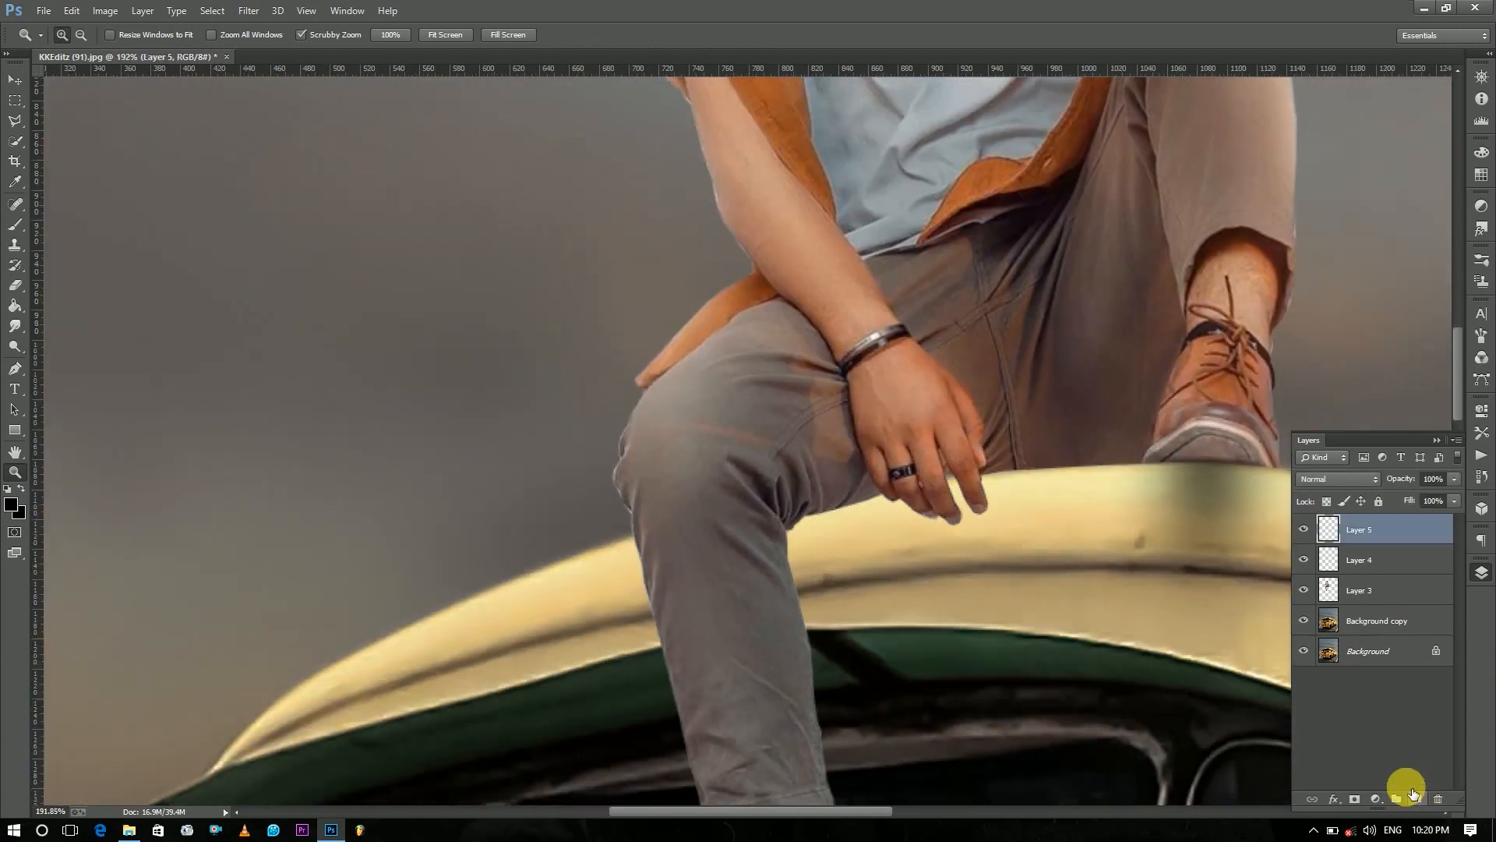
drag(736, 815, 761, 815)
click(11, 232)
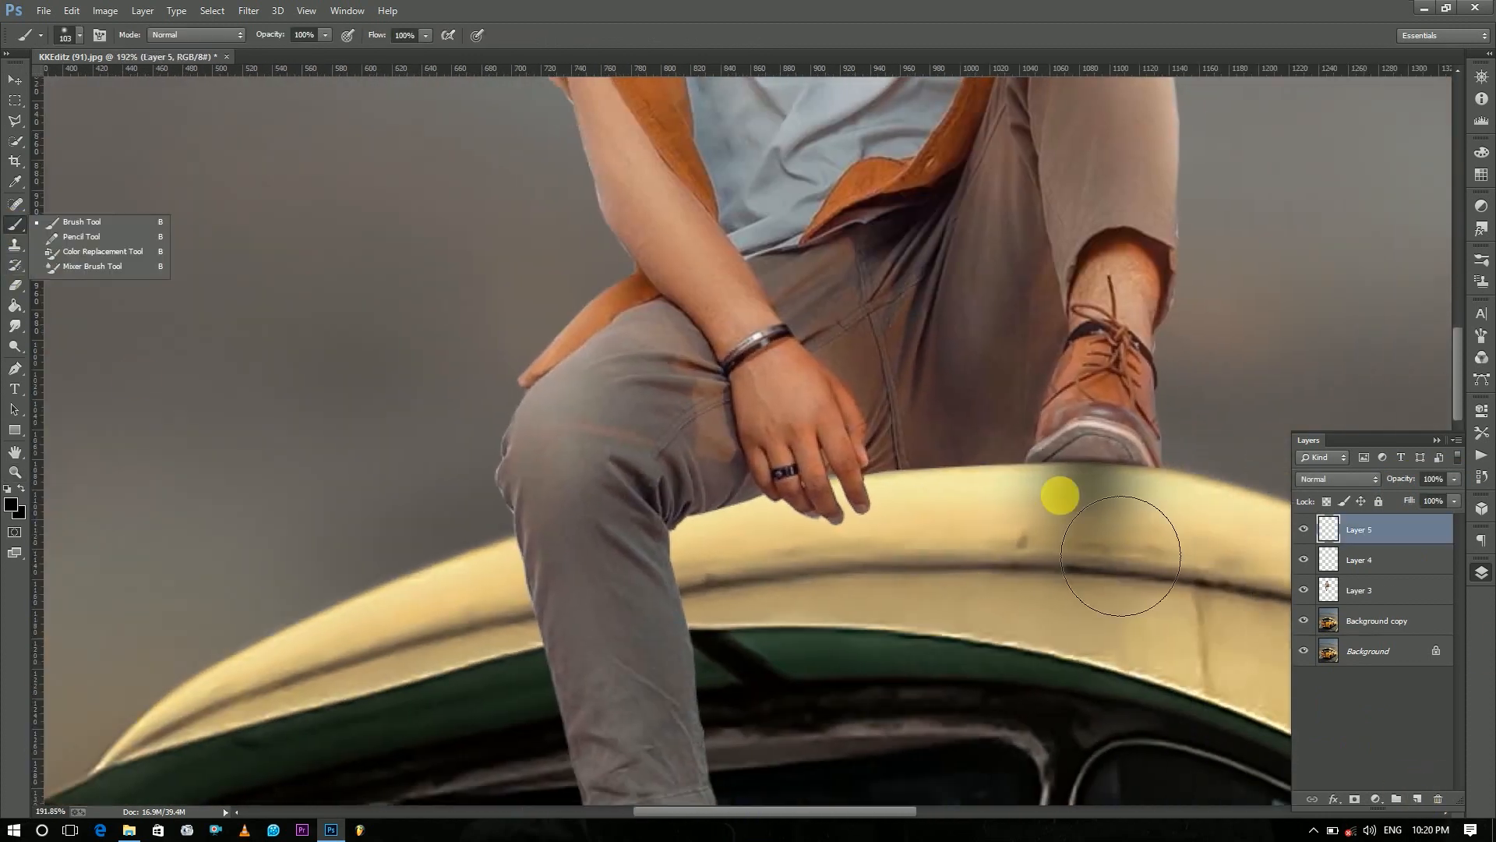
drag(978, 483, 846, 496)
drag(758, 509, 979, 491)
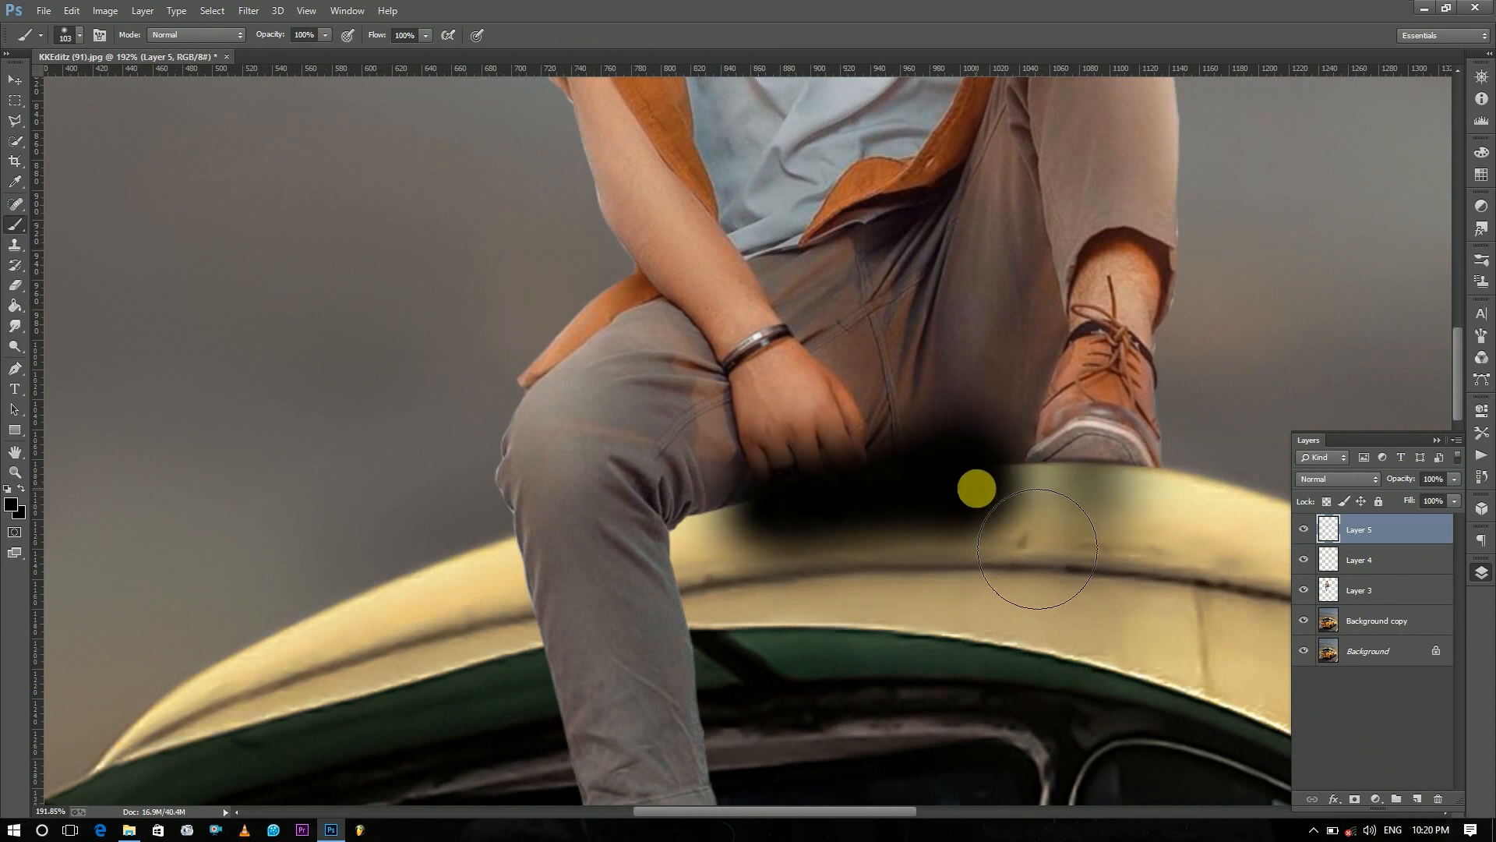
Move the seat shadow layer below the man's layer and lower its opacity to 54%.
click(1453, 480)
drag(1451, 498, 1405, 611)
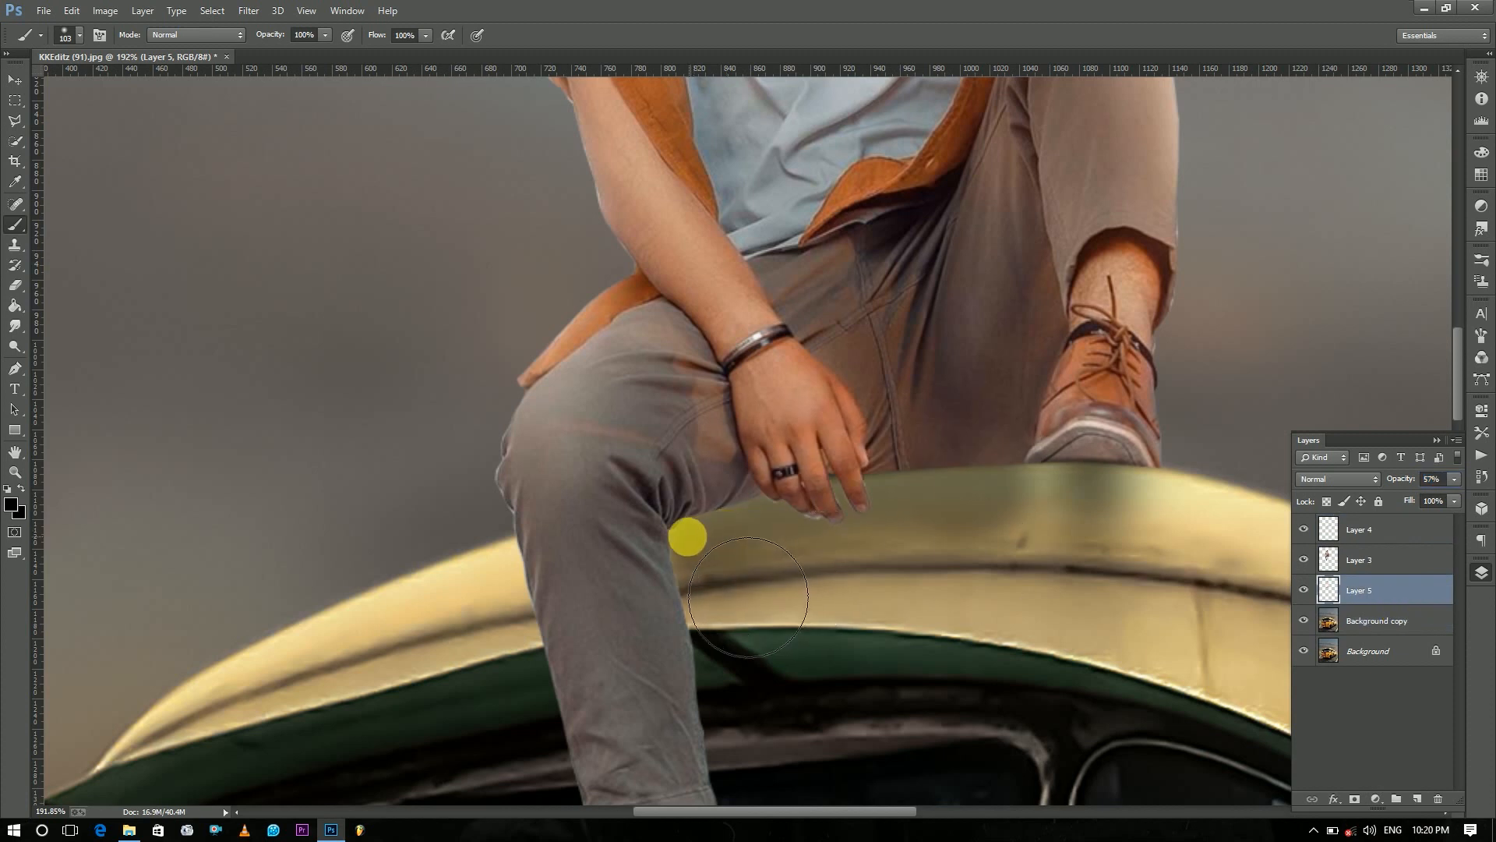
key(z)
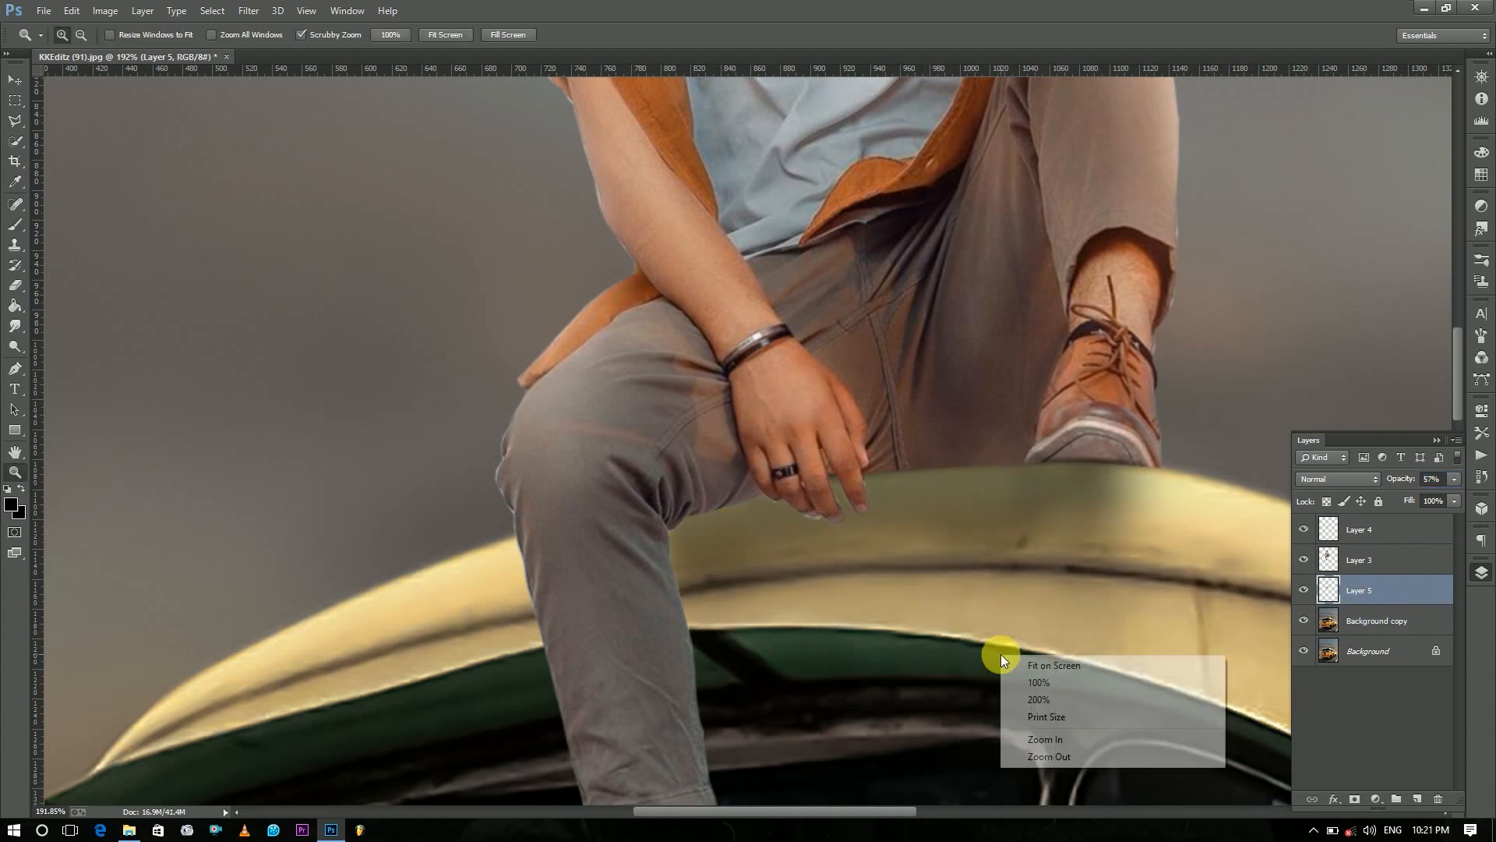
key(ctrl+0)
drag(756, 384, 852, 391)
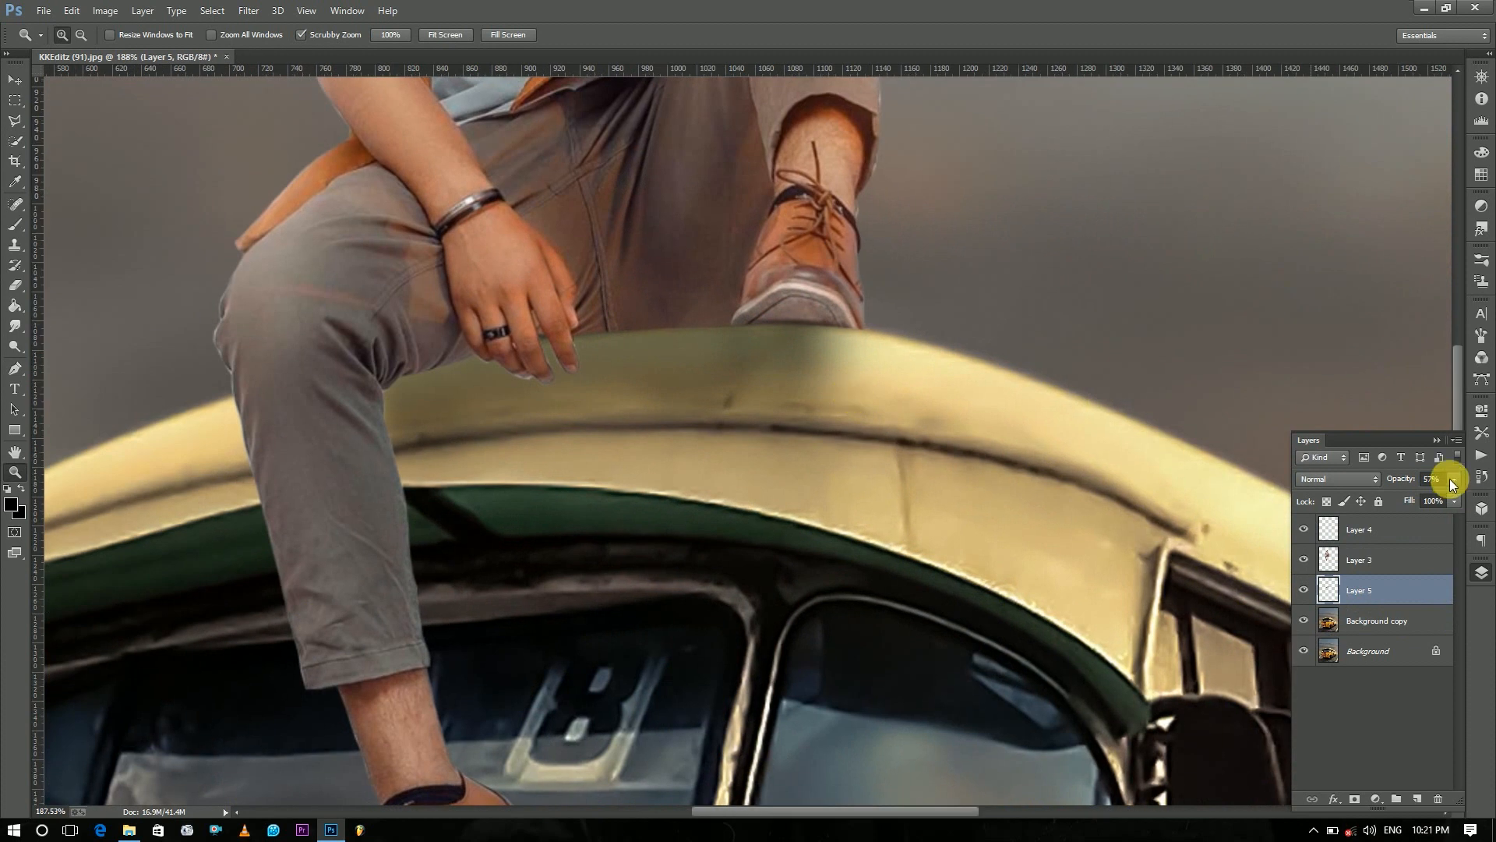
drag(1409, 495, 1422, 493)
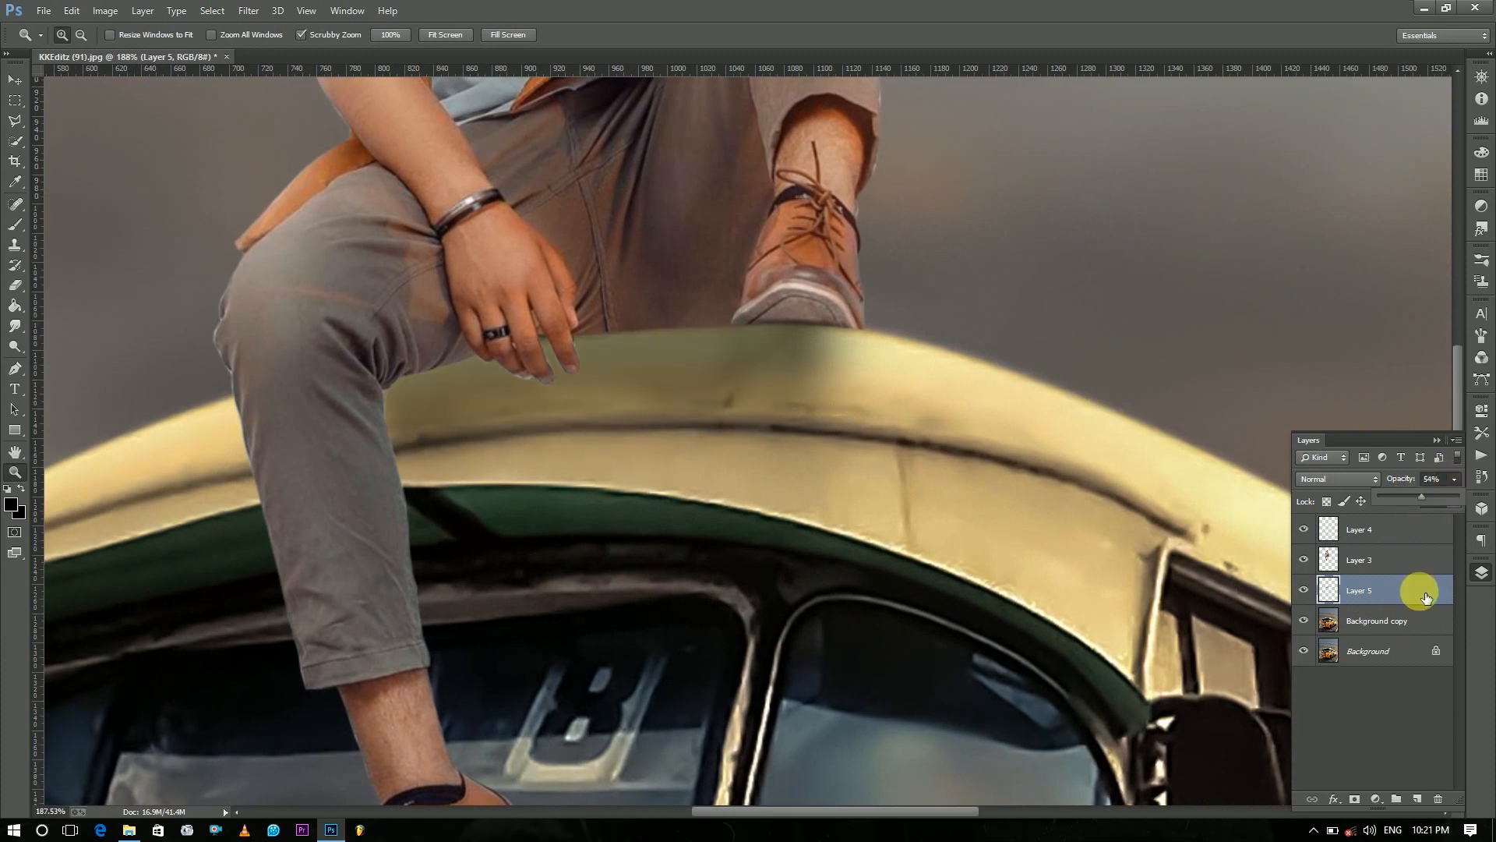
Add a layer clipped to the man's layer and paint black shading along the underside of his trousers where they meet the roof.
click(1415, 567)
click(1416, 799)
right_click(1403, 565)
click(1341, 392)
click(15, 224)
click(702, 380)
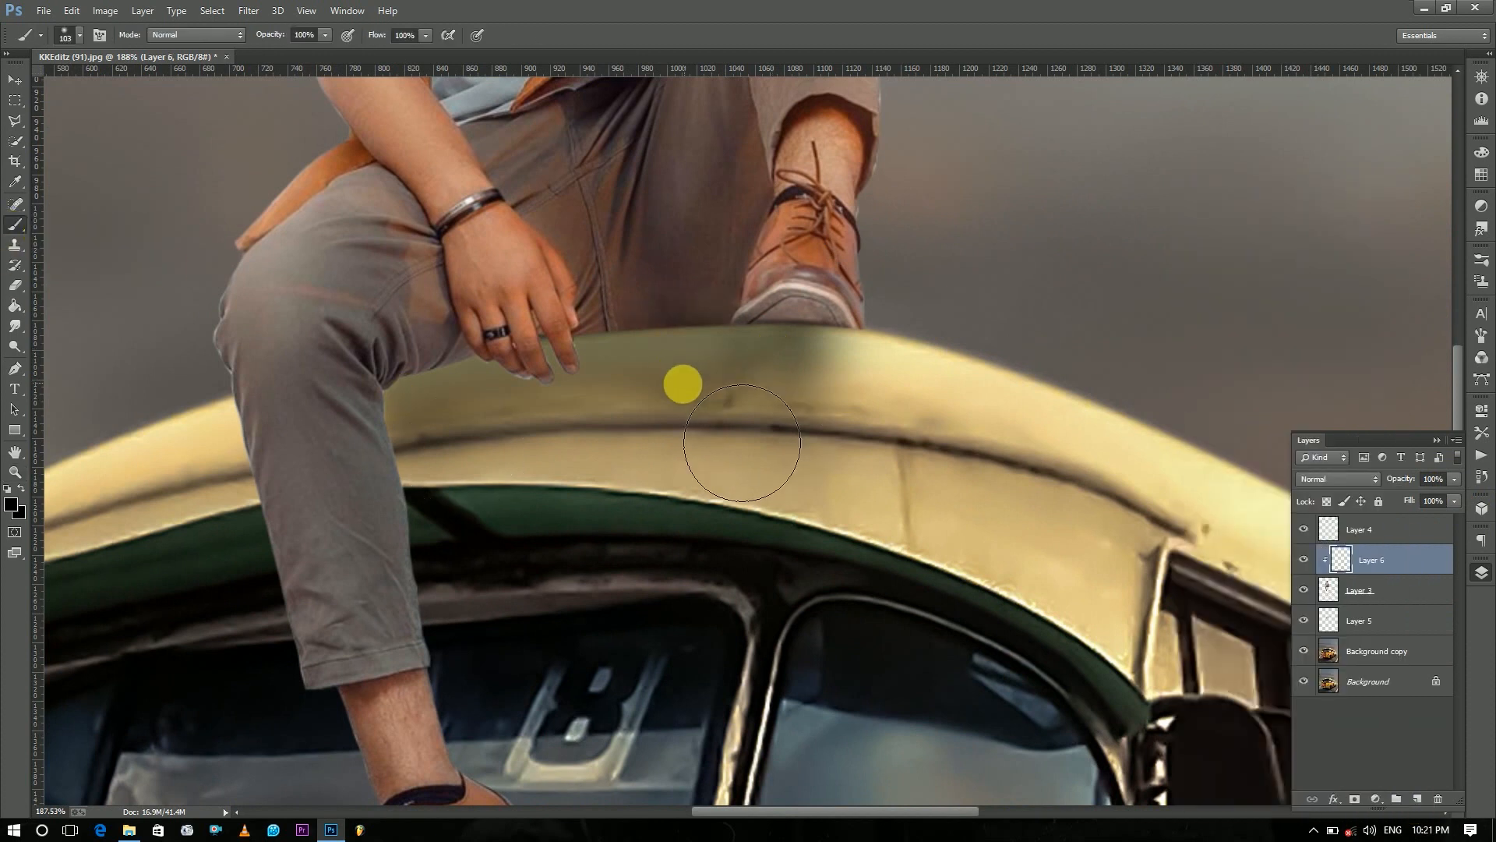
mouse_move(670, 386)
mouse_down()
mouse_move(545, 401)
mouse_move(481, 418)
mouse_move(661, 388)
mouse_move(471, 437)
mouse_move(454, 421)
mouse_move(296, 412)
mouse_up()
Erase the black shading from the fingers and ring, reducing the eraser size down to 10 px.
click(14, 284)
key(bracketleft)
key(bracketleft)
key(bracketleft)
key(bracketleft)
key(bracketleft)
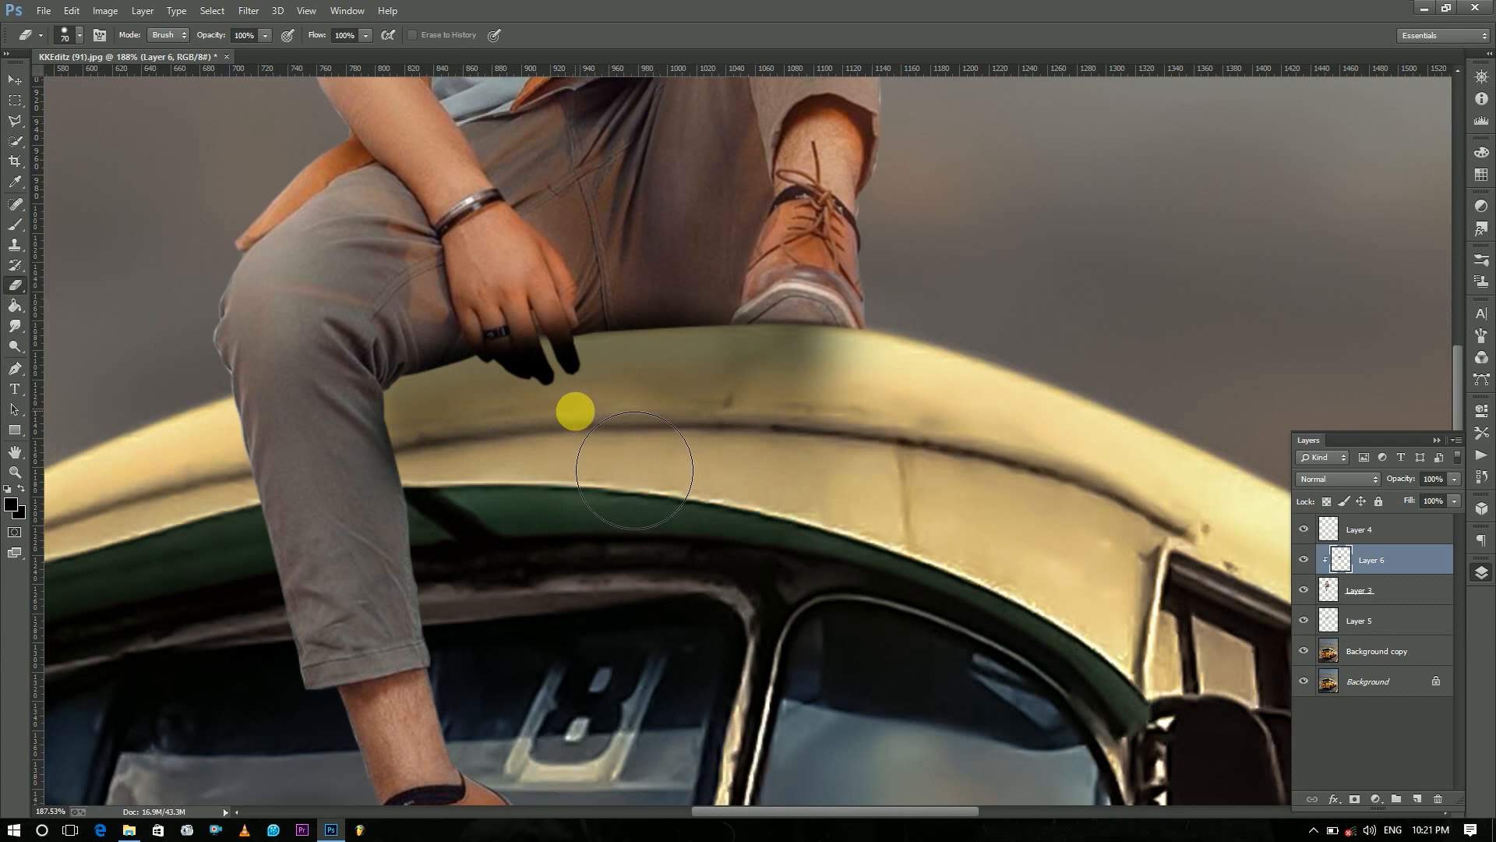
drag(589, 379, 558, 409)
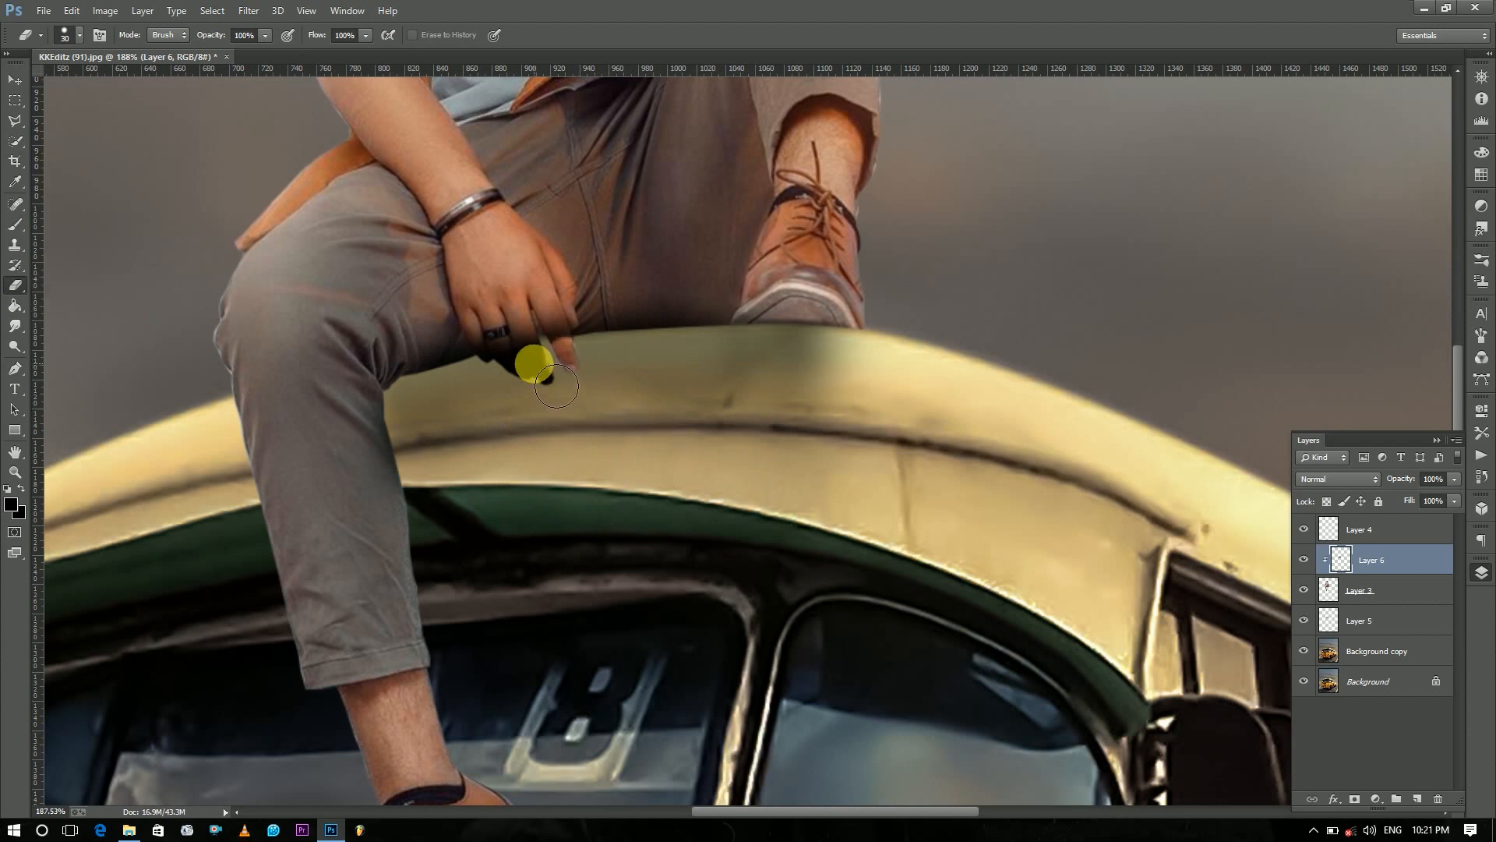
drag(561, 336, 569, 349)
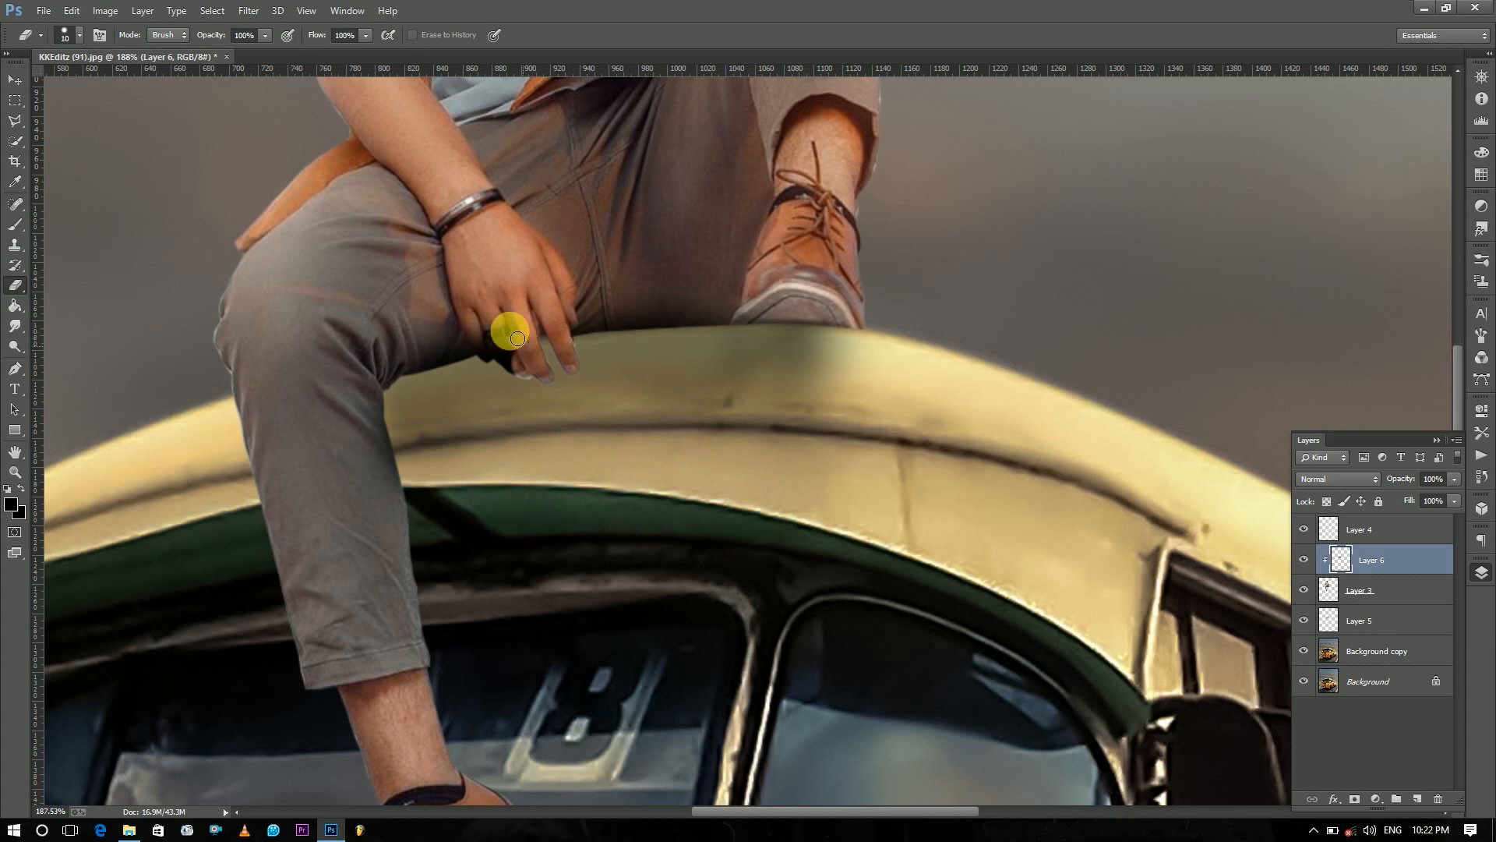
drag(494, 361, 473, 306)
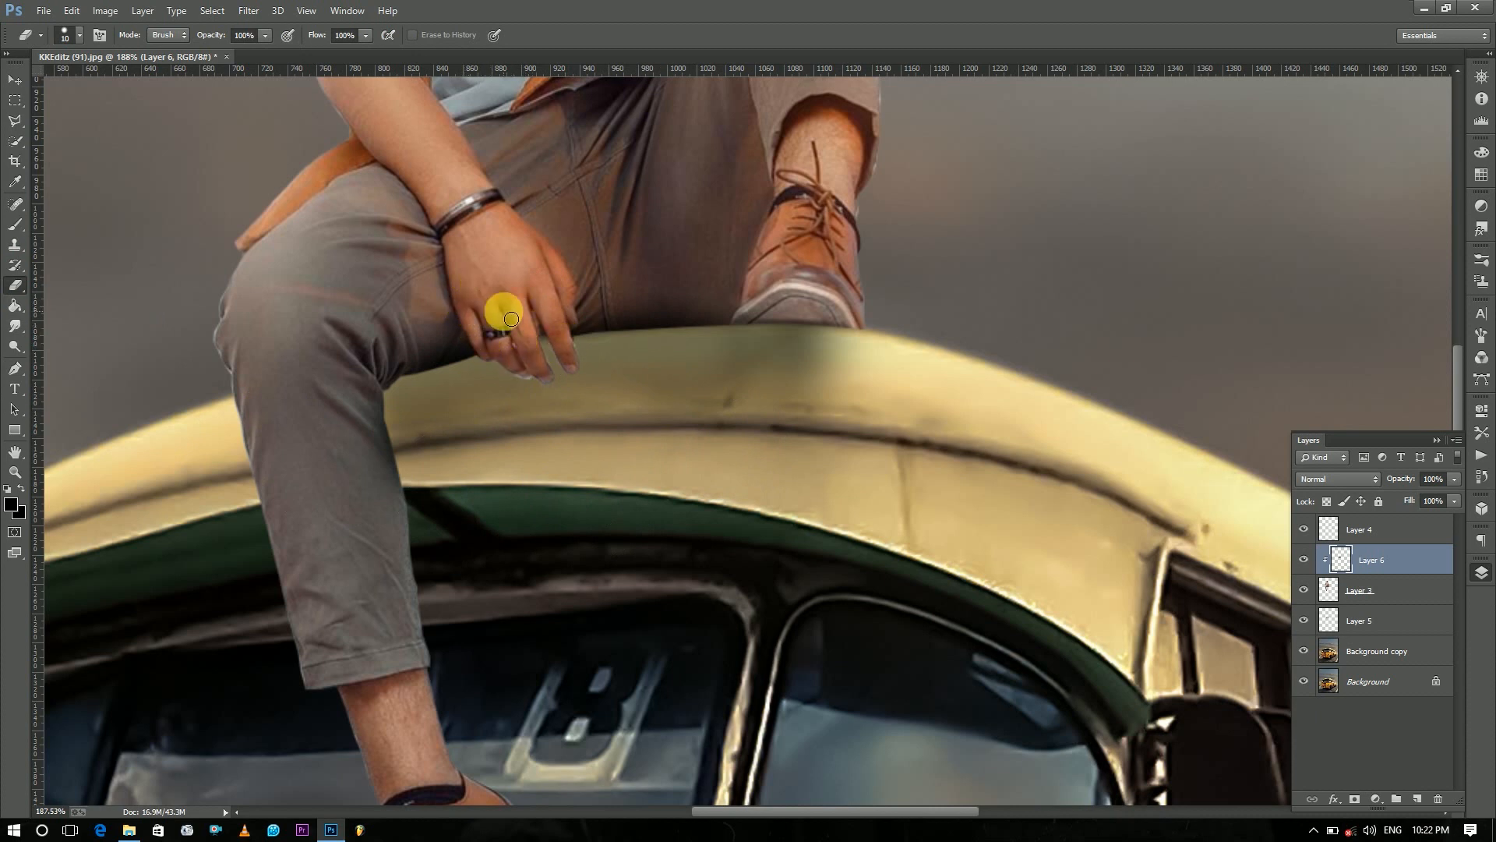
Add a new layer below the man's layer and paint a soft black shadow beside his hanging leg and shoe.
drag(1458, 369, 1472, 400)
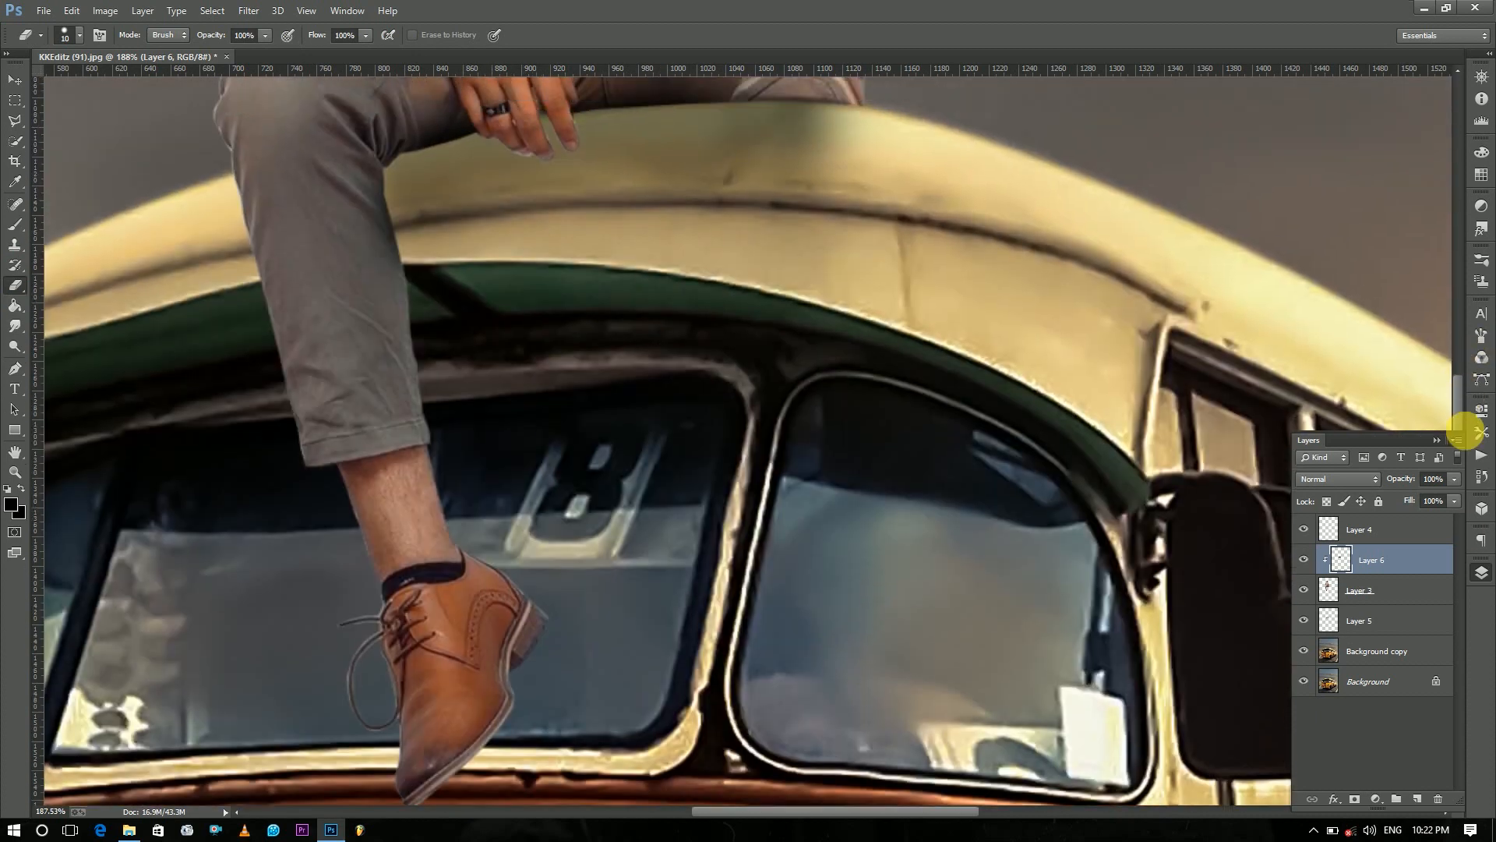
click(1432, 628)
click(1417, 799)
click(15, 224)
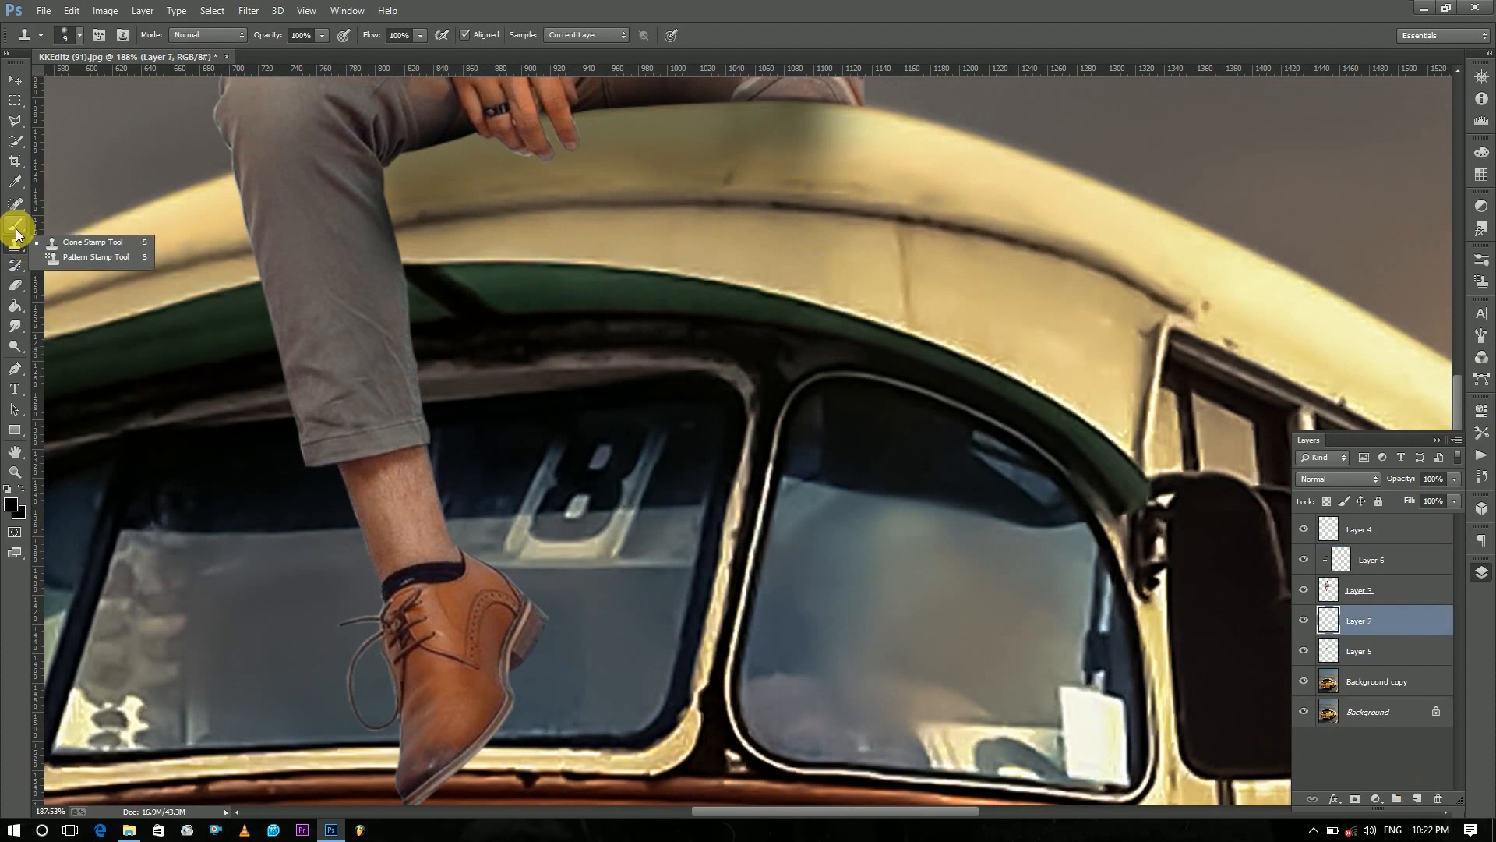
mouse_move(433, 327)
mouse_down()
mouse_move(397, 256)
mouse_move(411, 379)
mouse_move(400, 316)
mouse_move(517, 736)
mouse_move(527, 693)
mouse_move(546, 696)
mouse_up()
Compare the image with and without the hanging leg's shadow and set that shadow layer's opacity to 71%.
key(z)
right_click(486, 637)
click(529, 646)
click(1304, 620)
click(1304, 620)
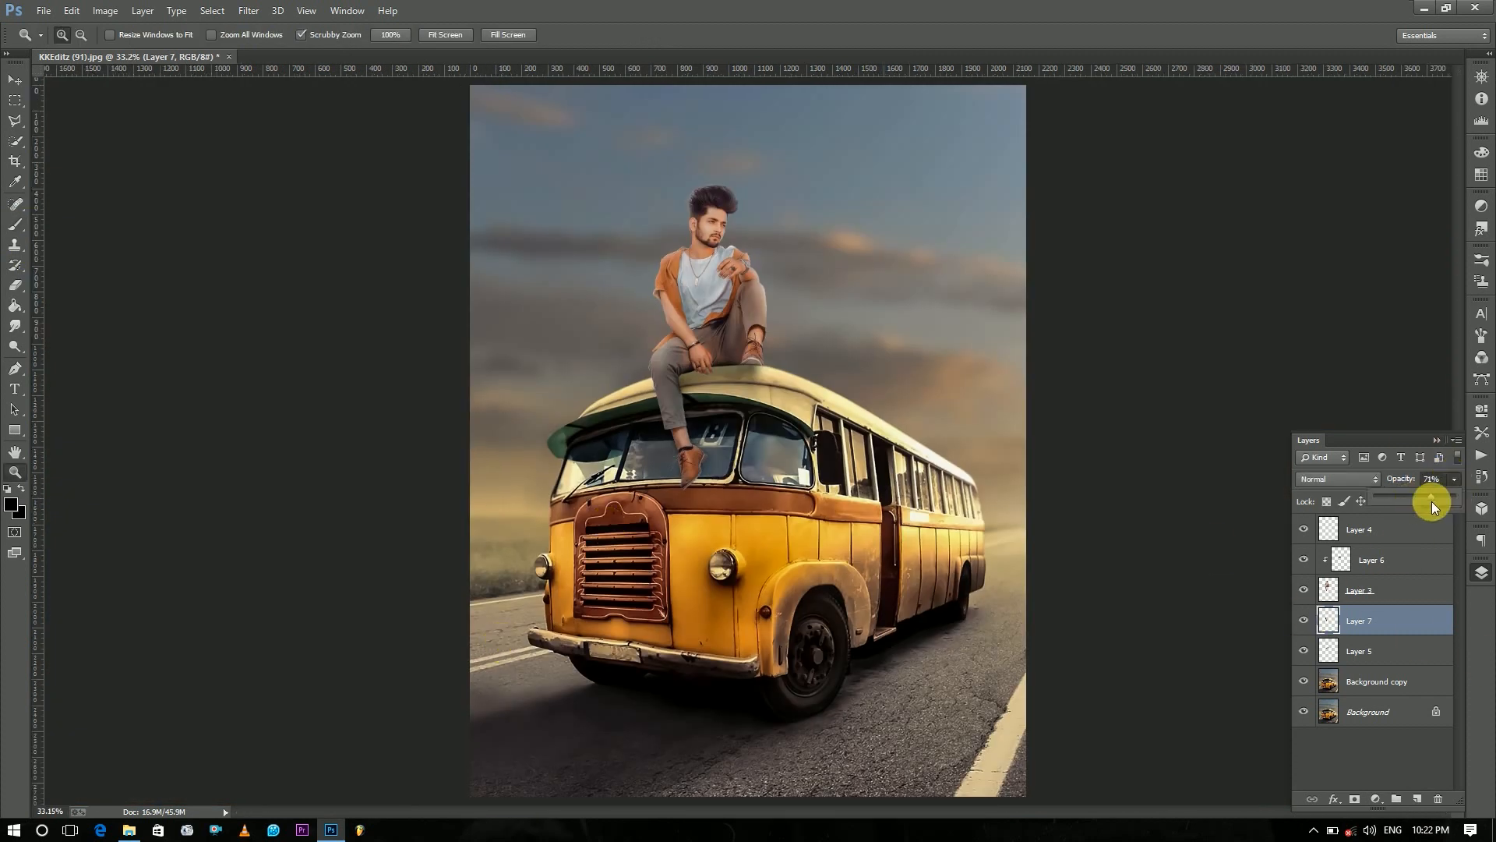
click(681, 384)
Add shading to the trousers on the clipped layer with a 45 px black brush and set that layer's opacity to 85%.
drag(681, 353, 1138, 450)
click(1372, 558)
click(16, 224)
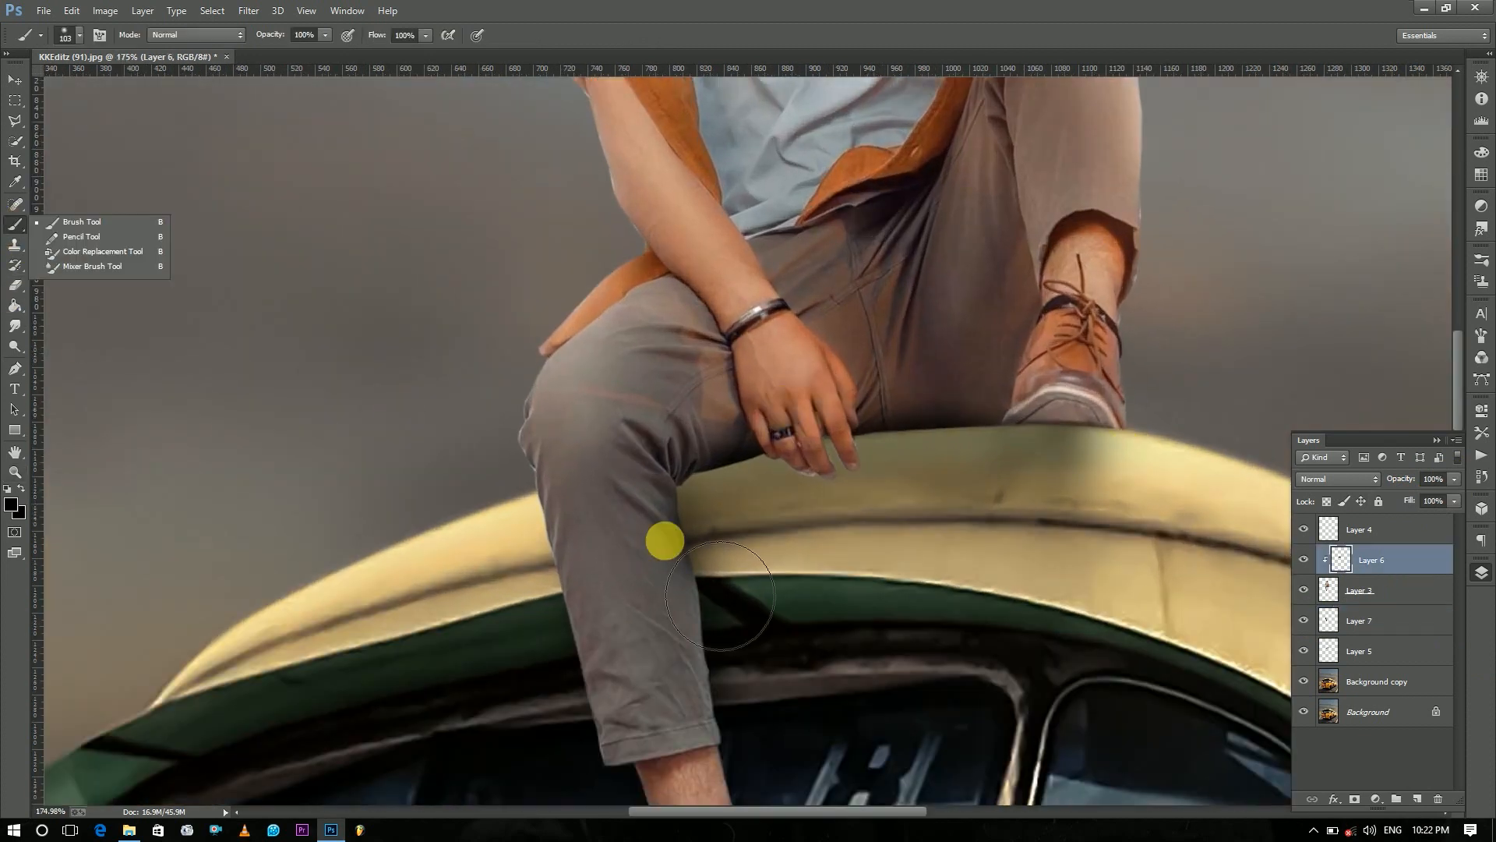
click(813, 652)
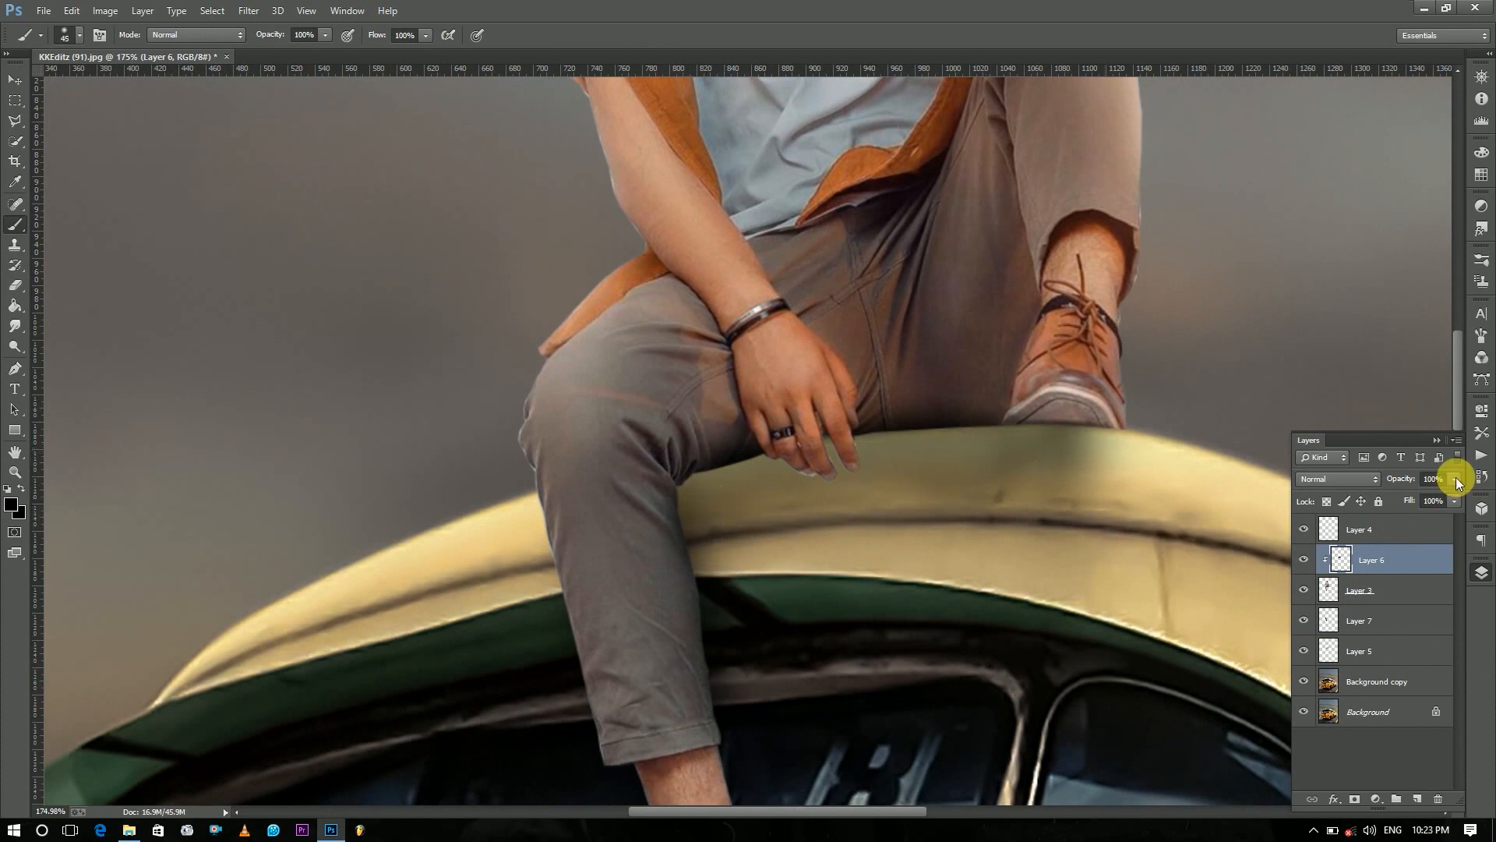
drag(1428, 497, 1442, 499)
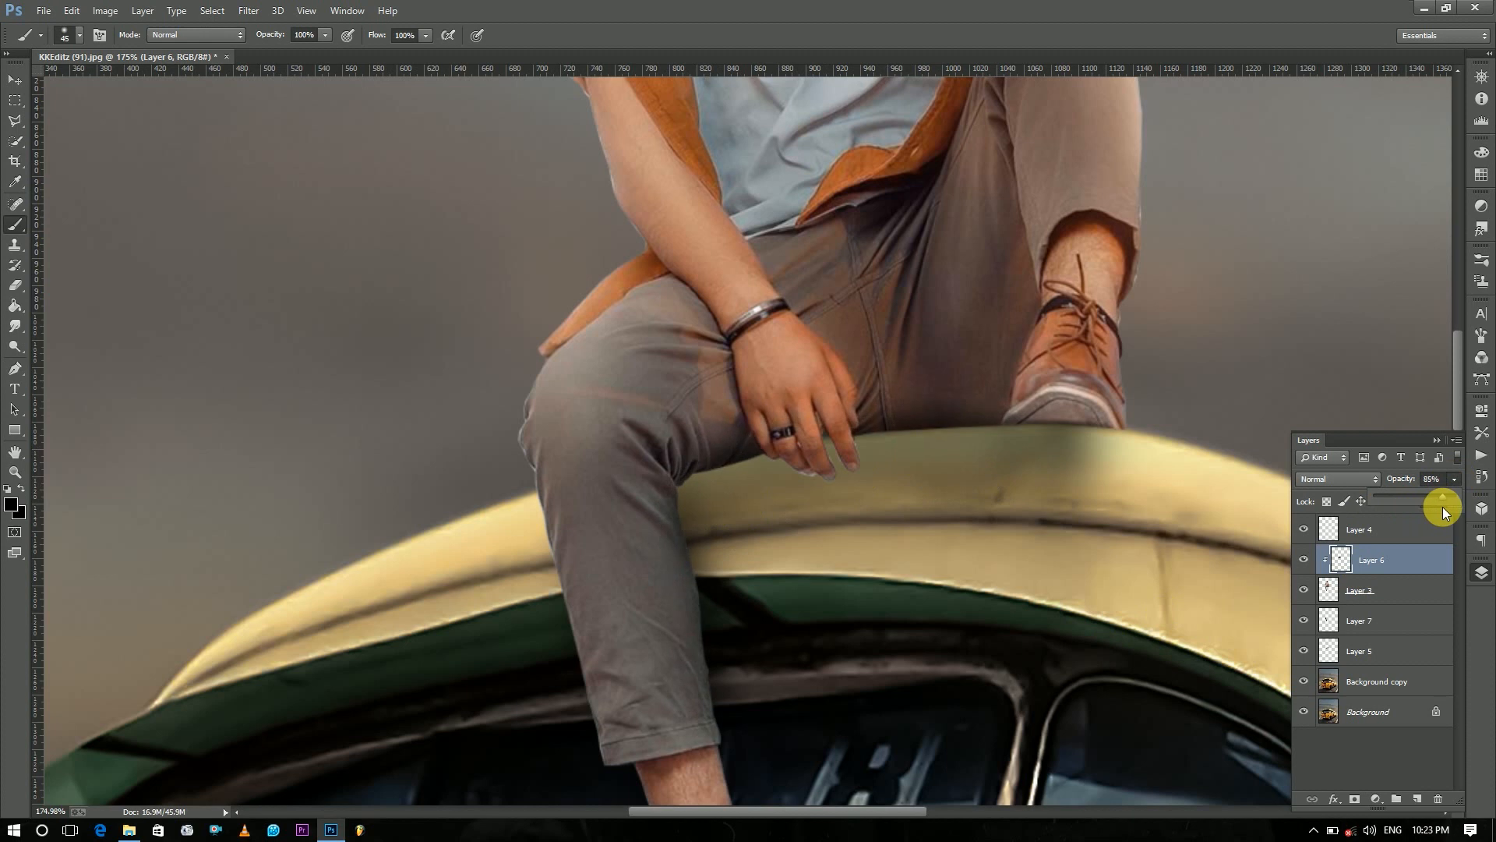
click(1033, 449)
Examine how the man and his shadows sit on the bus roof, close up and in the whole composite.
key(z)
right_click(1034, 449)
click(1059, 459)
drag(723, 300, 784, 208)
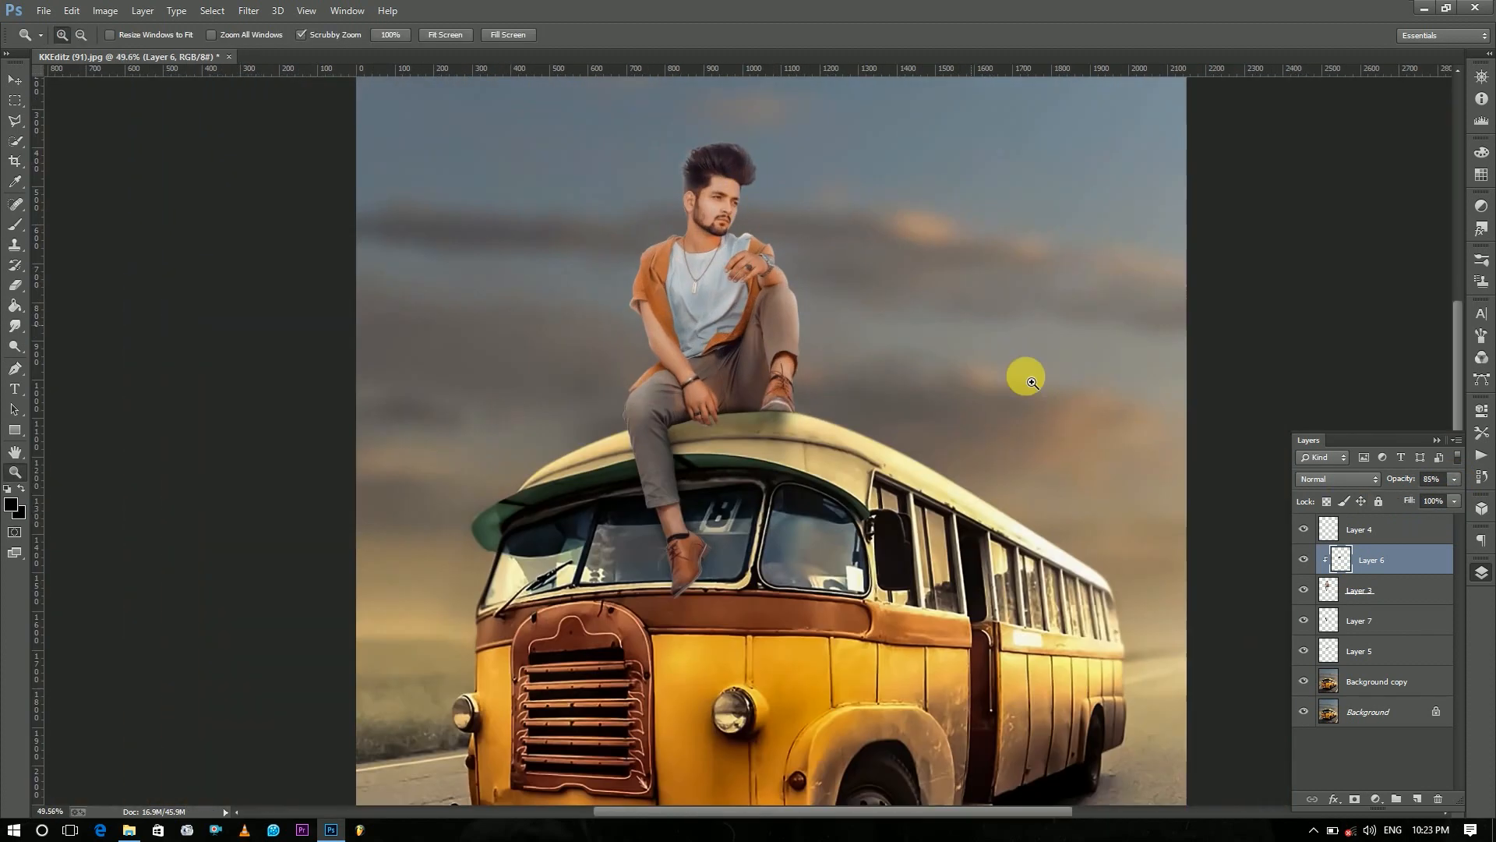
click(1414, 783)
right_click(775, 441)
click(807, 458)
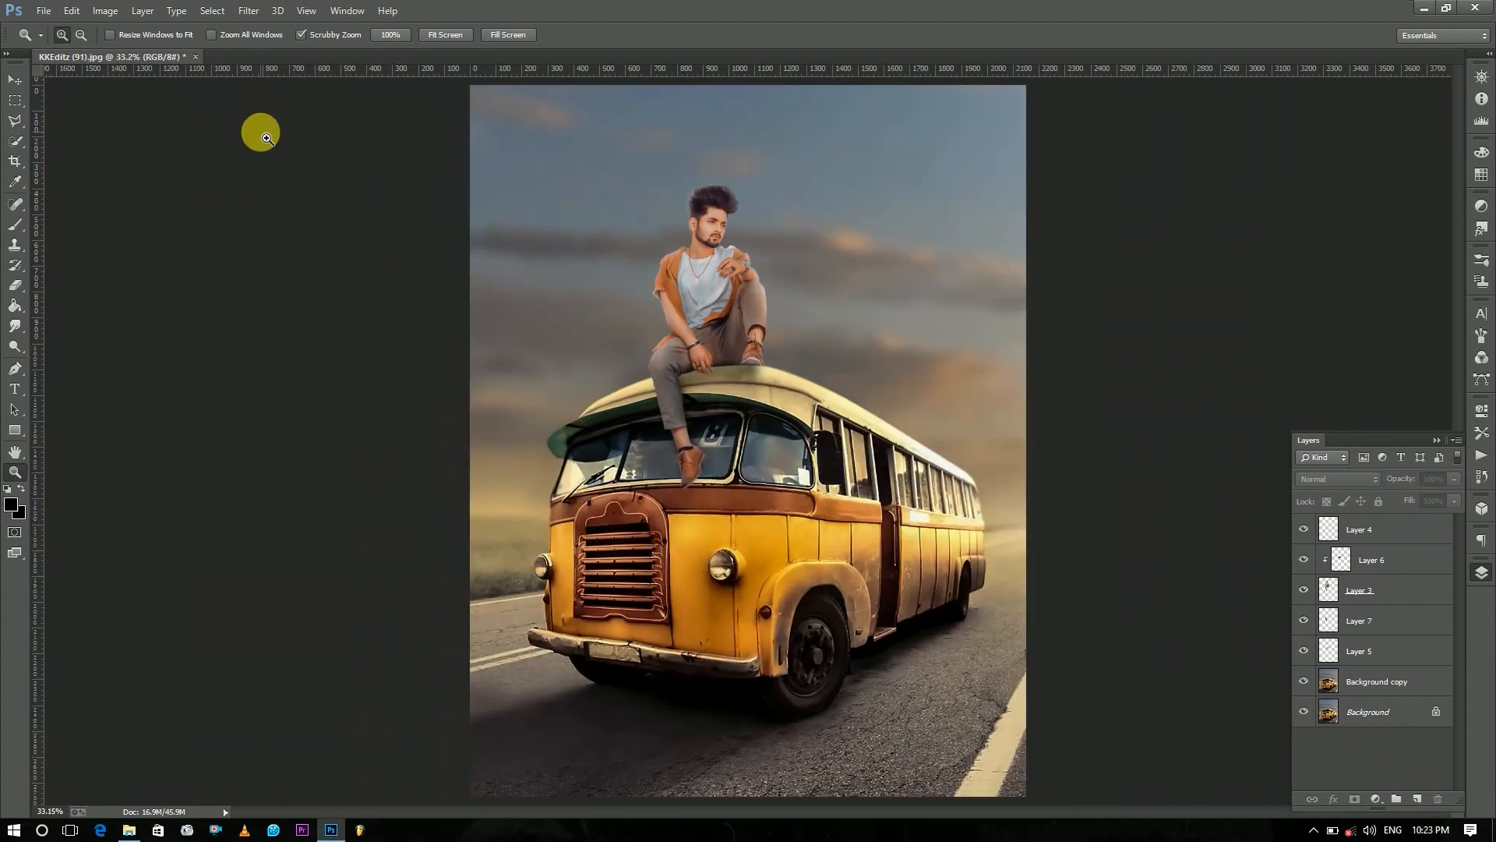
Open the lens flare PNG from the effects image folder.
click(43, 10)
click(55, 34)
double_click(662, 499)
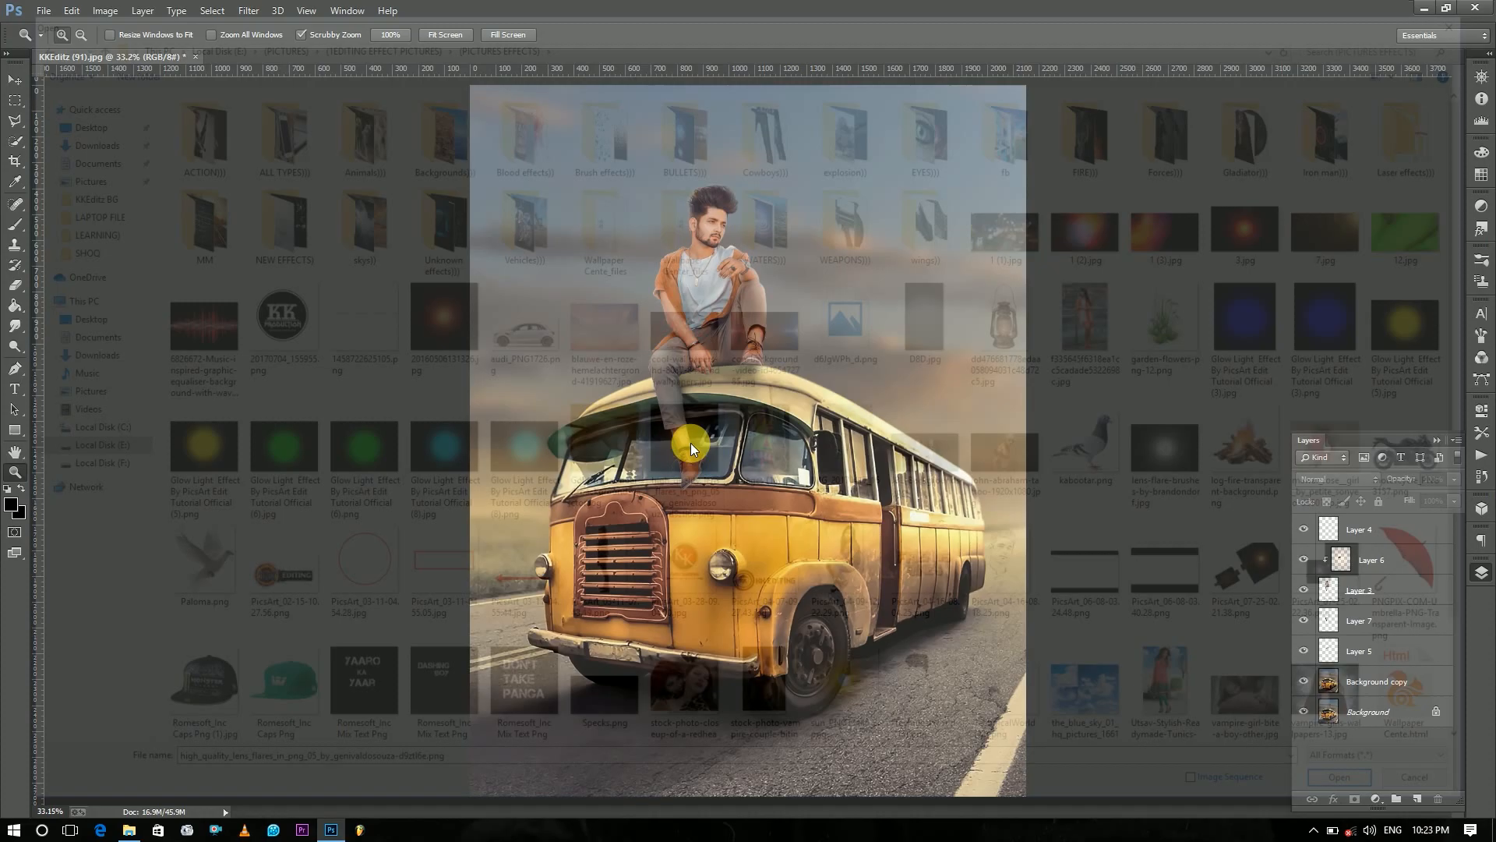
Bring the orange lens flare image into the bus composite as a new layer and set its blend mode to Screen.
key(v)
drag(67, 127, 721, 276)
click(1337, 479)
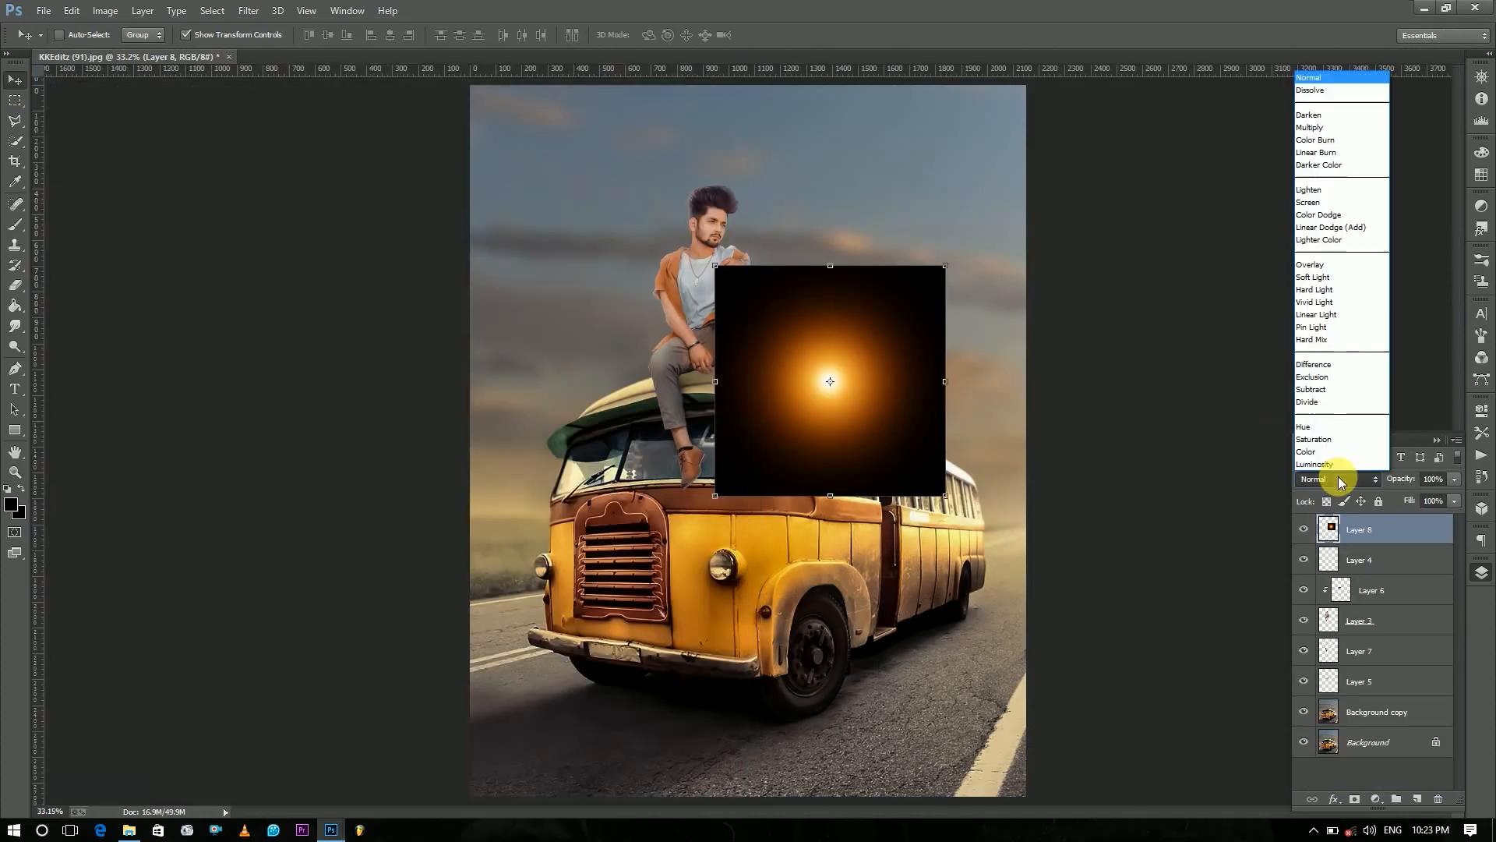
click(1312, 201)
Scale the flare down to about 47% and centre it on the bus headlight beside the front wheel.
drag(877, 423, 616, 213)
drag(682, 286, 772, 366)
drag(720, 350, 799, 658)
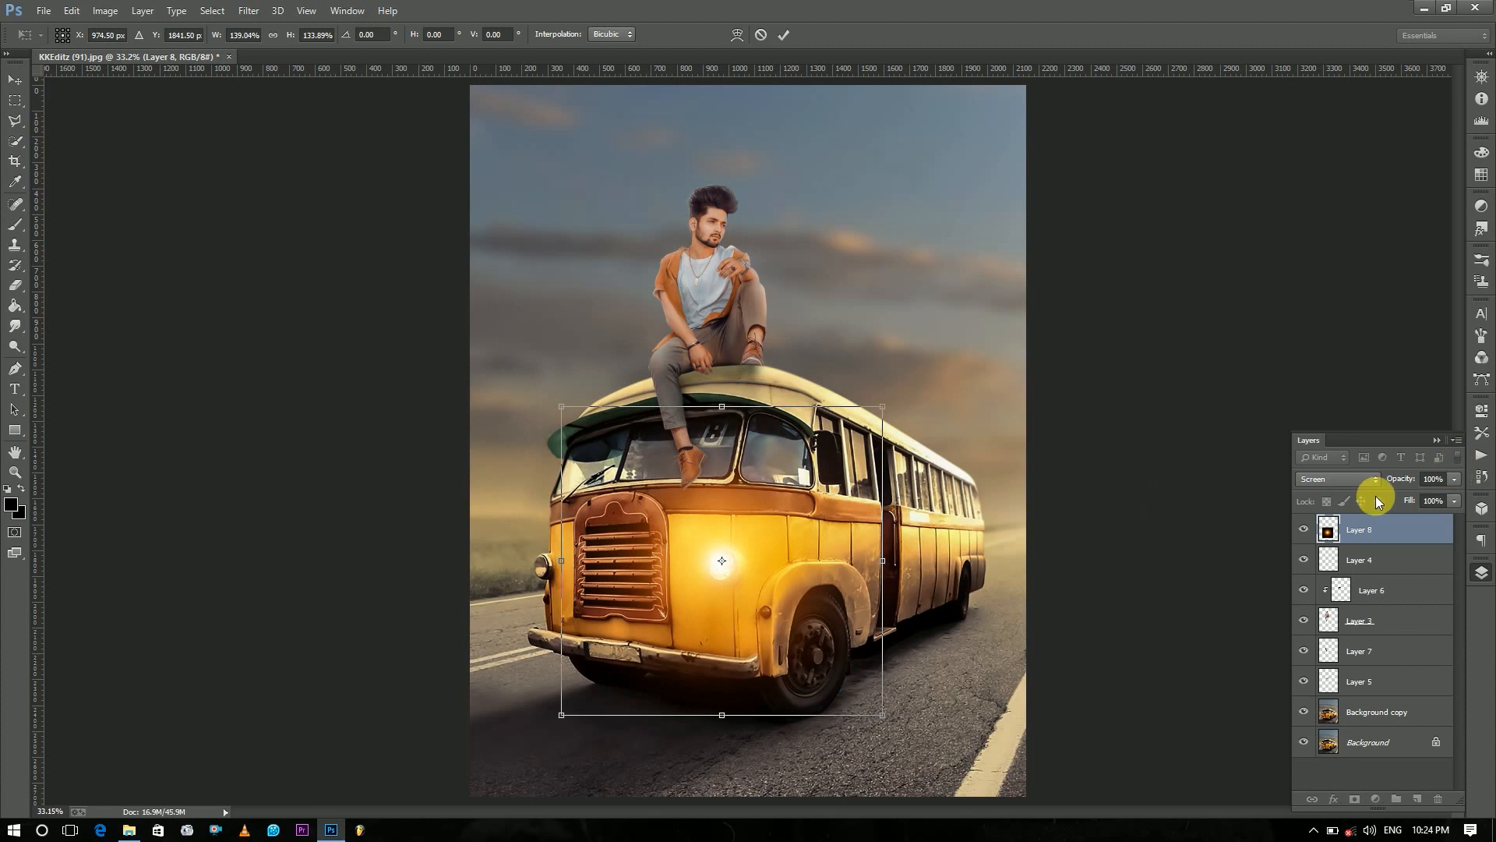
mouse_move(1441, 489)
mouse_down()
mouse_move(1403, 507)
mouse_move(1454, 498)
mouse_up()
drag(892, 725, 766, 599)
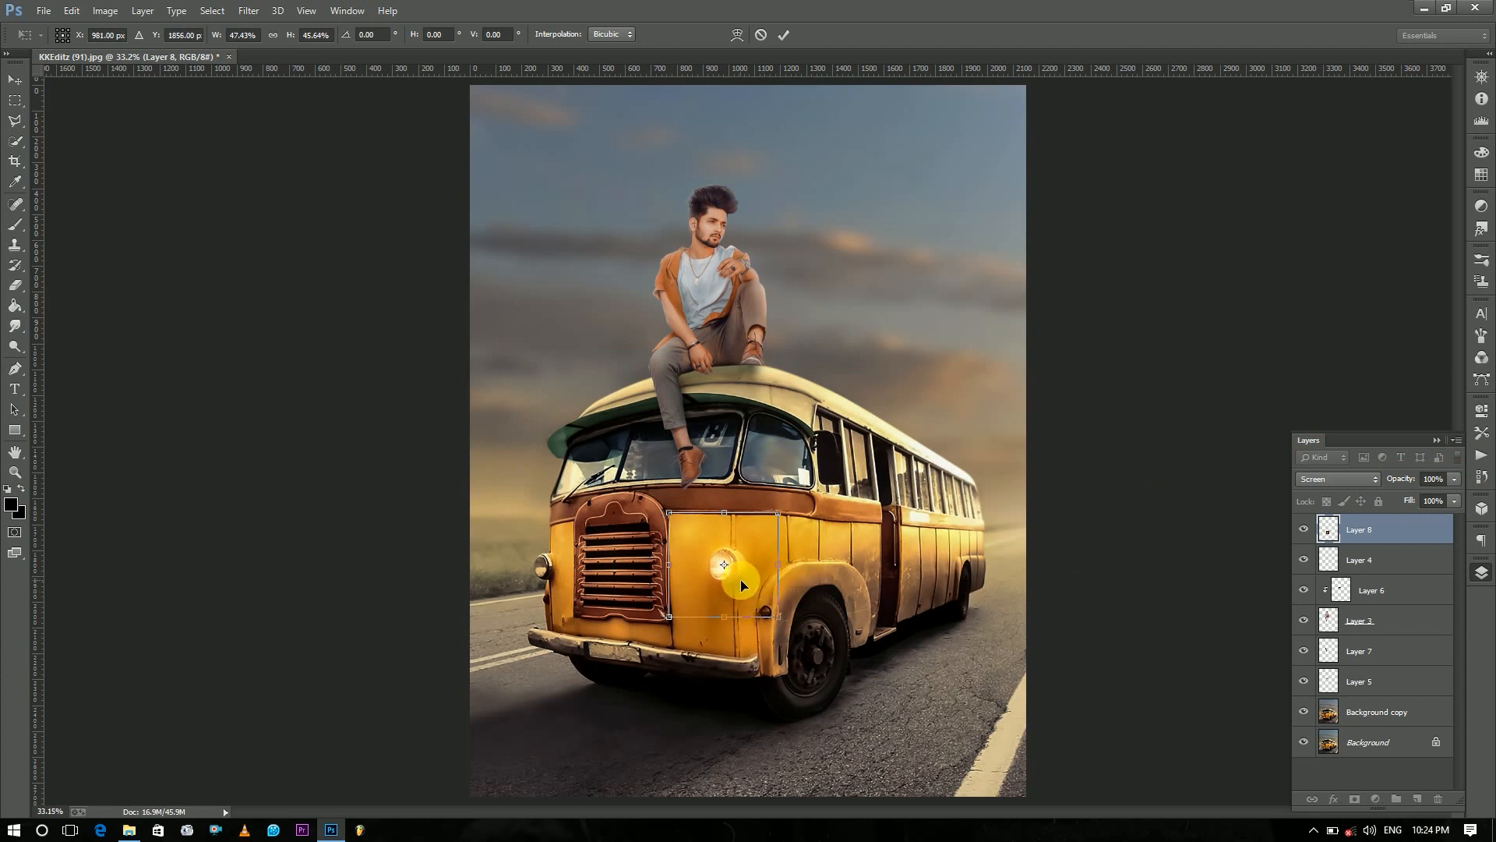
key(Return)
Duplicate the flare onto the bus's other headlight and set the original headlight flare's opacity to 90%.
drag(694, 653, 516, 656)
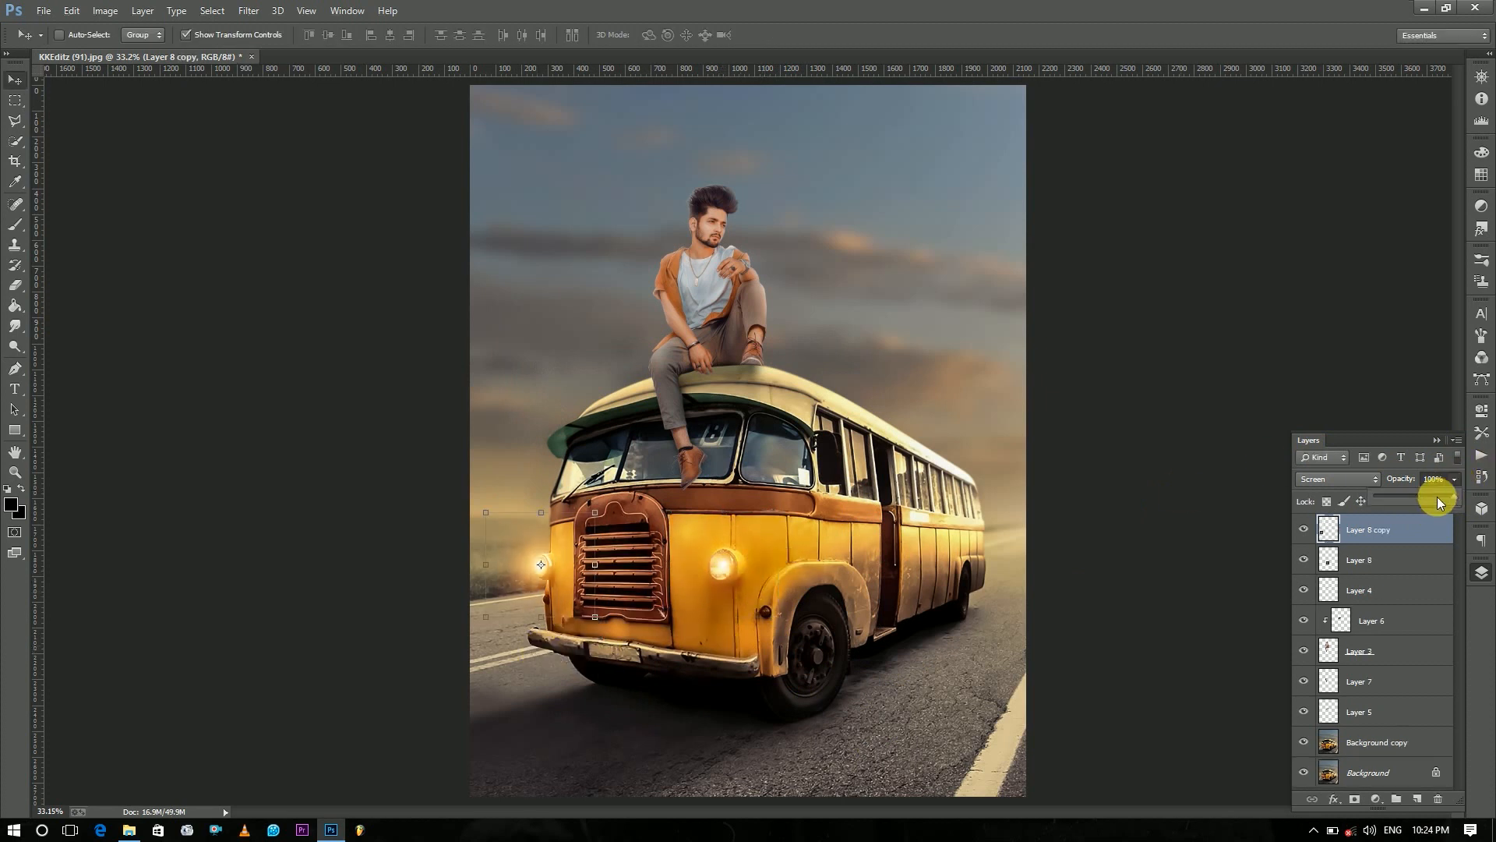
click(1436, 561)
click(1449, 479)
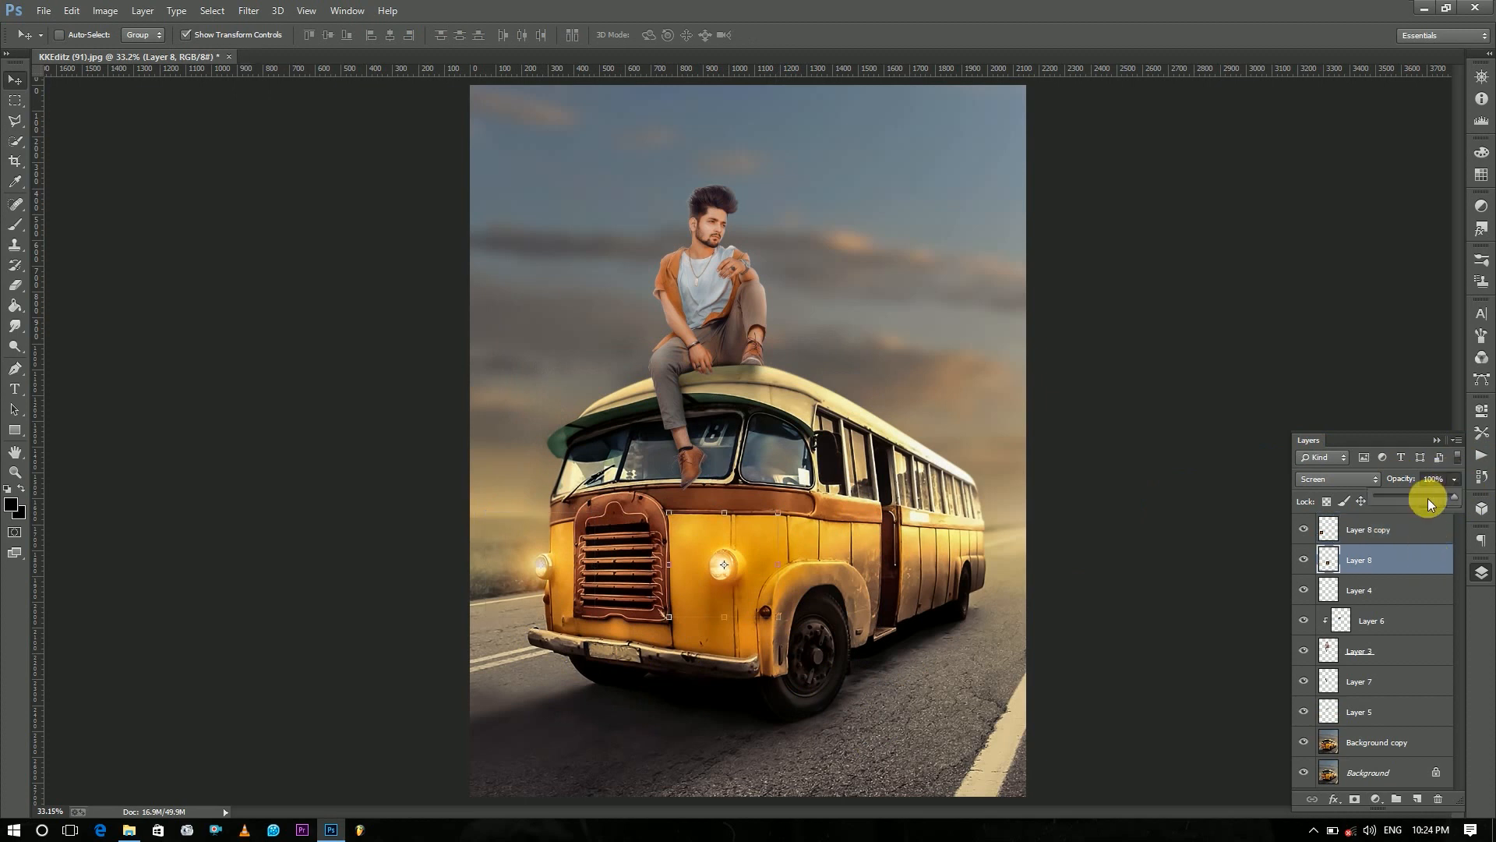
drag(1435, 498, 1422, 799)
click(1337, 317)
drag(1444, 498, 1471, 497)
Duplicate the flare again and enlarge it into a wide glow across the sky around the seated man.
drag(577, 580, 577, 197)
drag(595, 232, 921, 535)
drag(768, 460, 565, 446)
drag(718, 307, 1172, 257)
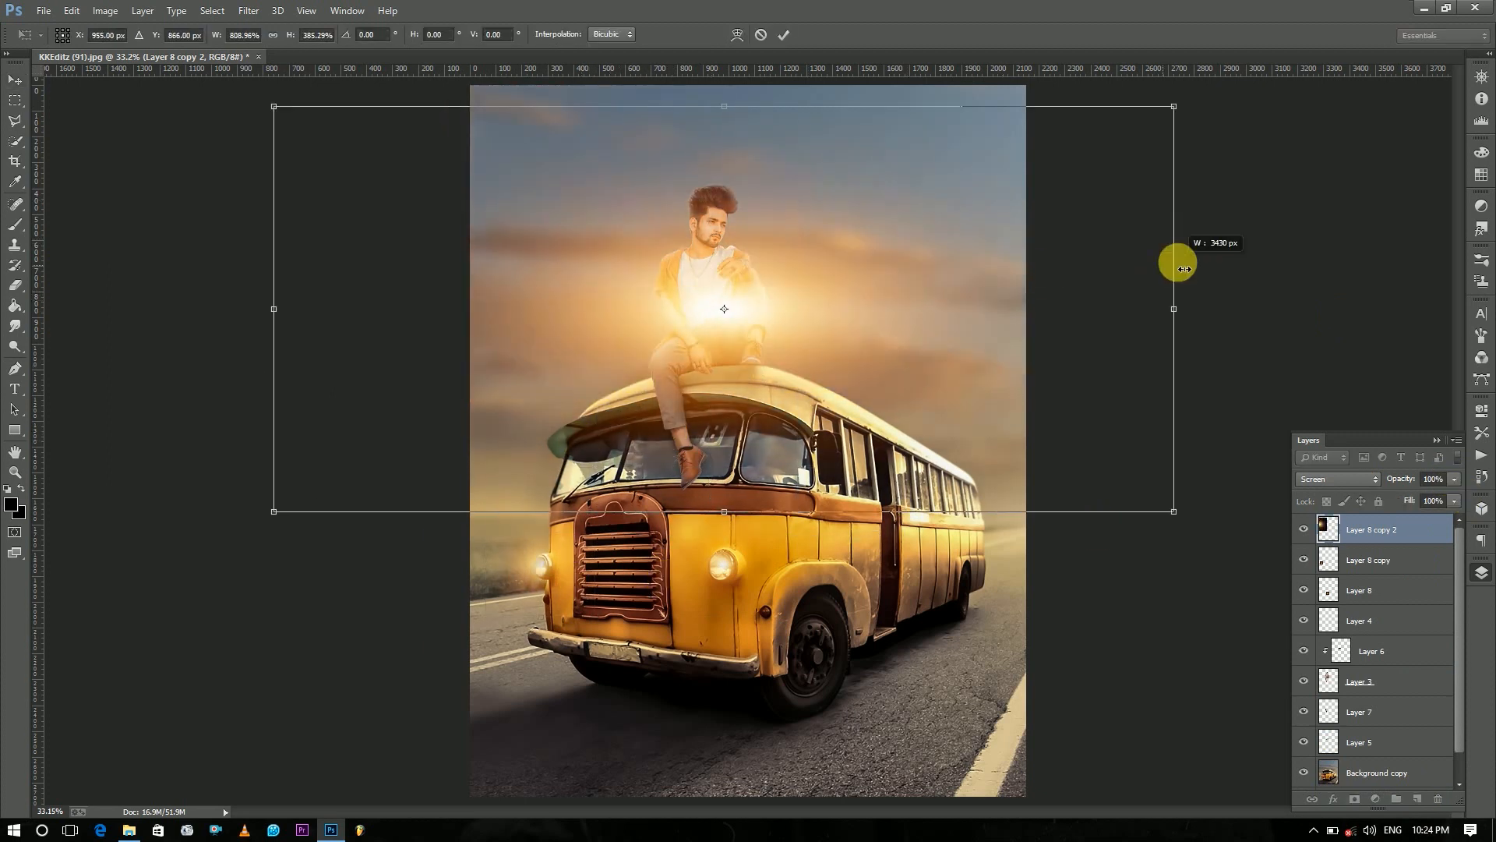
drag(1001, 267, 952, 267)
click(783, 34)
Place the large glow layer directly above the Background copy, behind the man, and shift it slightly upward beside his shoulder.
drag(1426, 530, 1413, 732)
scroll(1450, 686, down, 1)
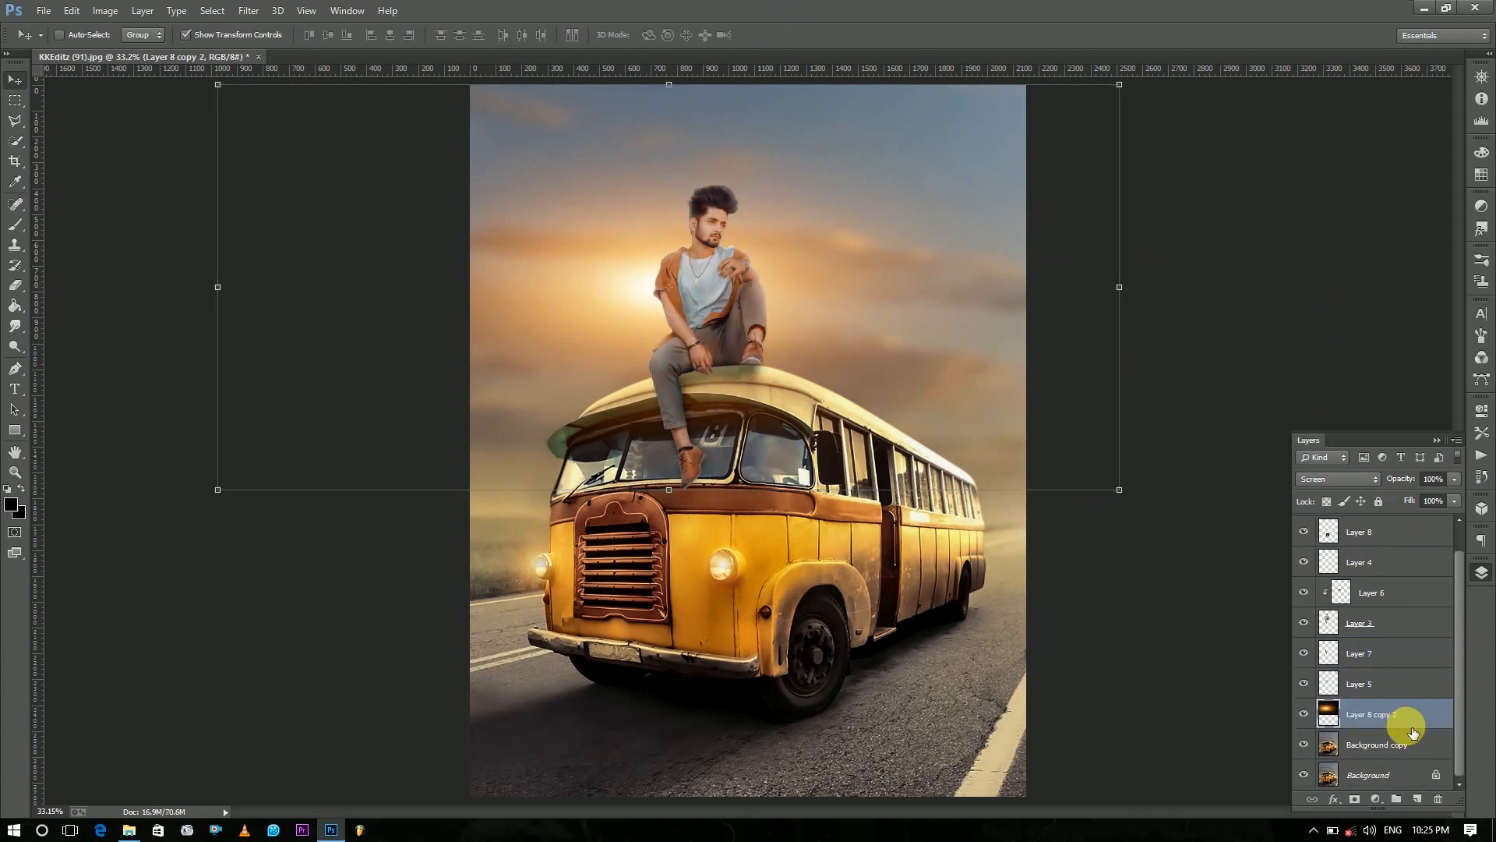
drag(853, 287, 870, 263)
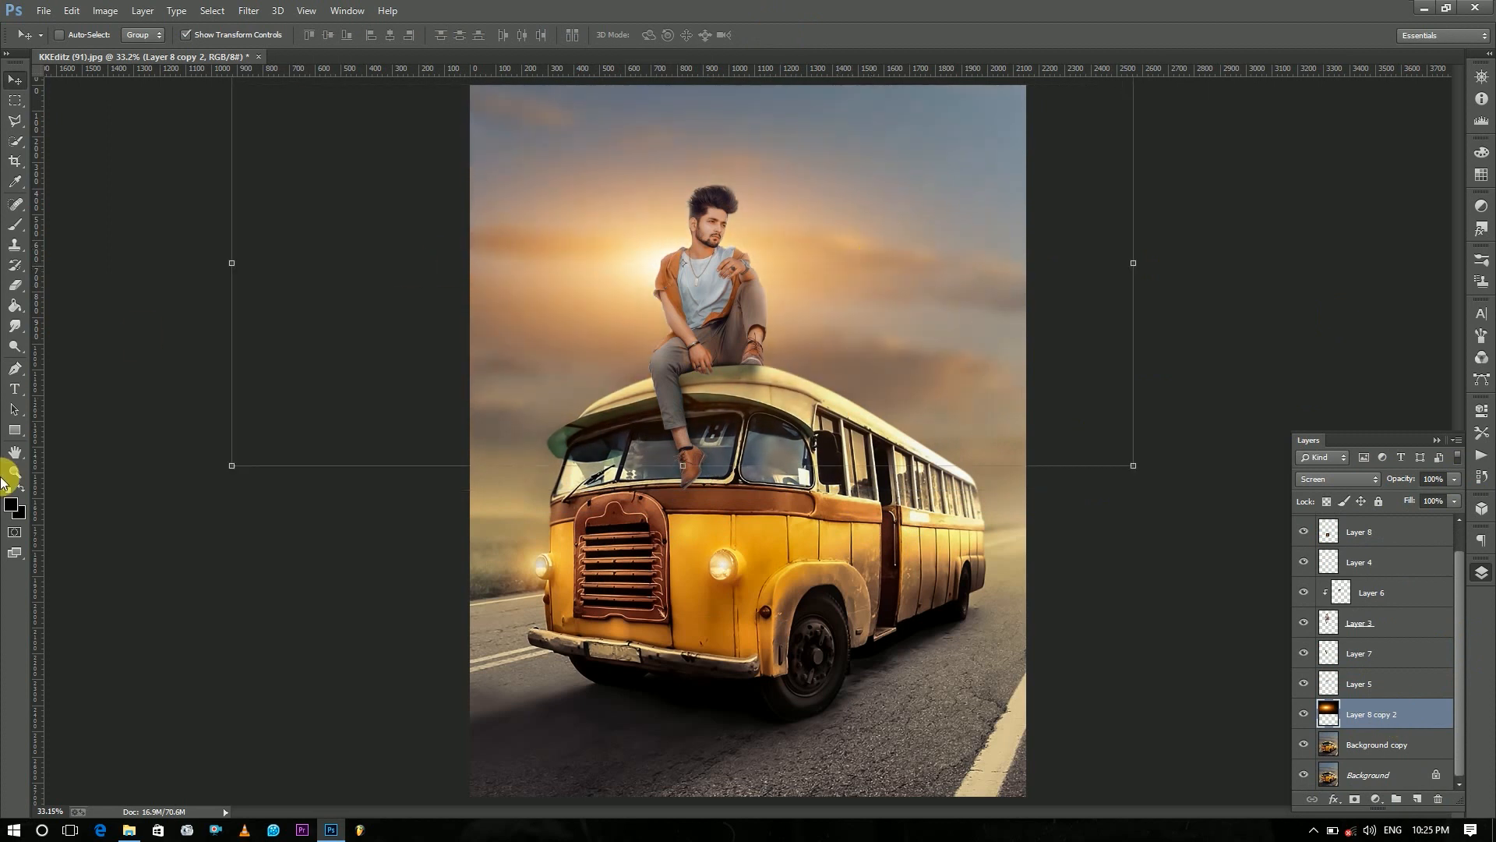
click(14, 472)
click(721, 219)
right_click(775, 245)
click(795, 244)
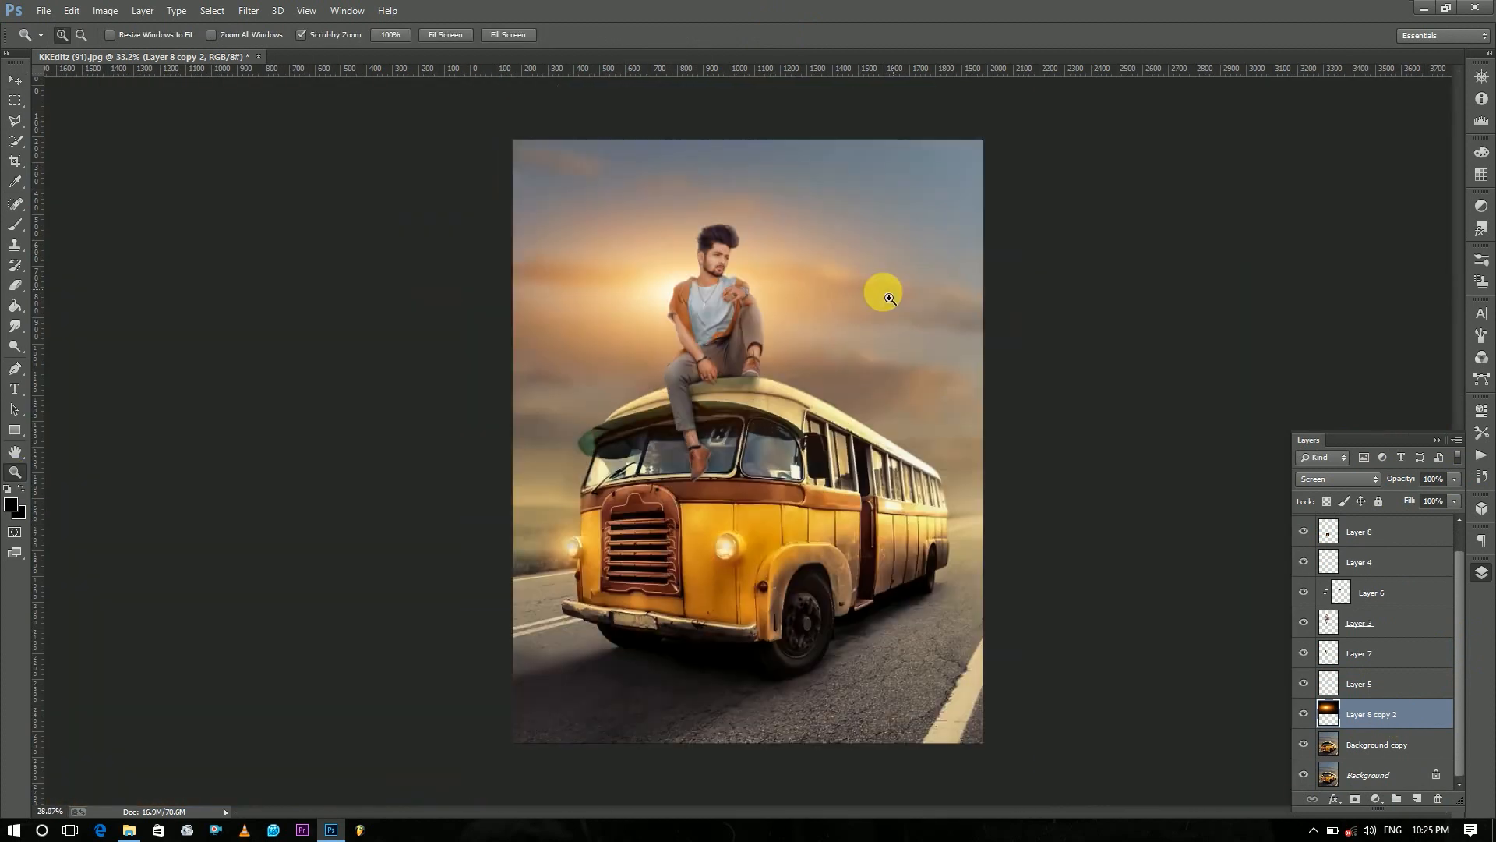
click(1395, 779)
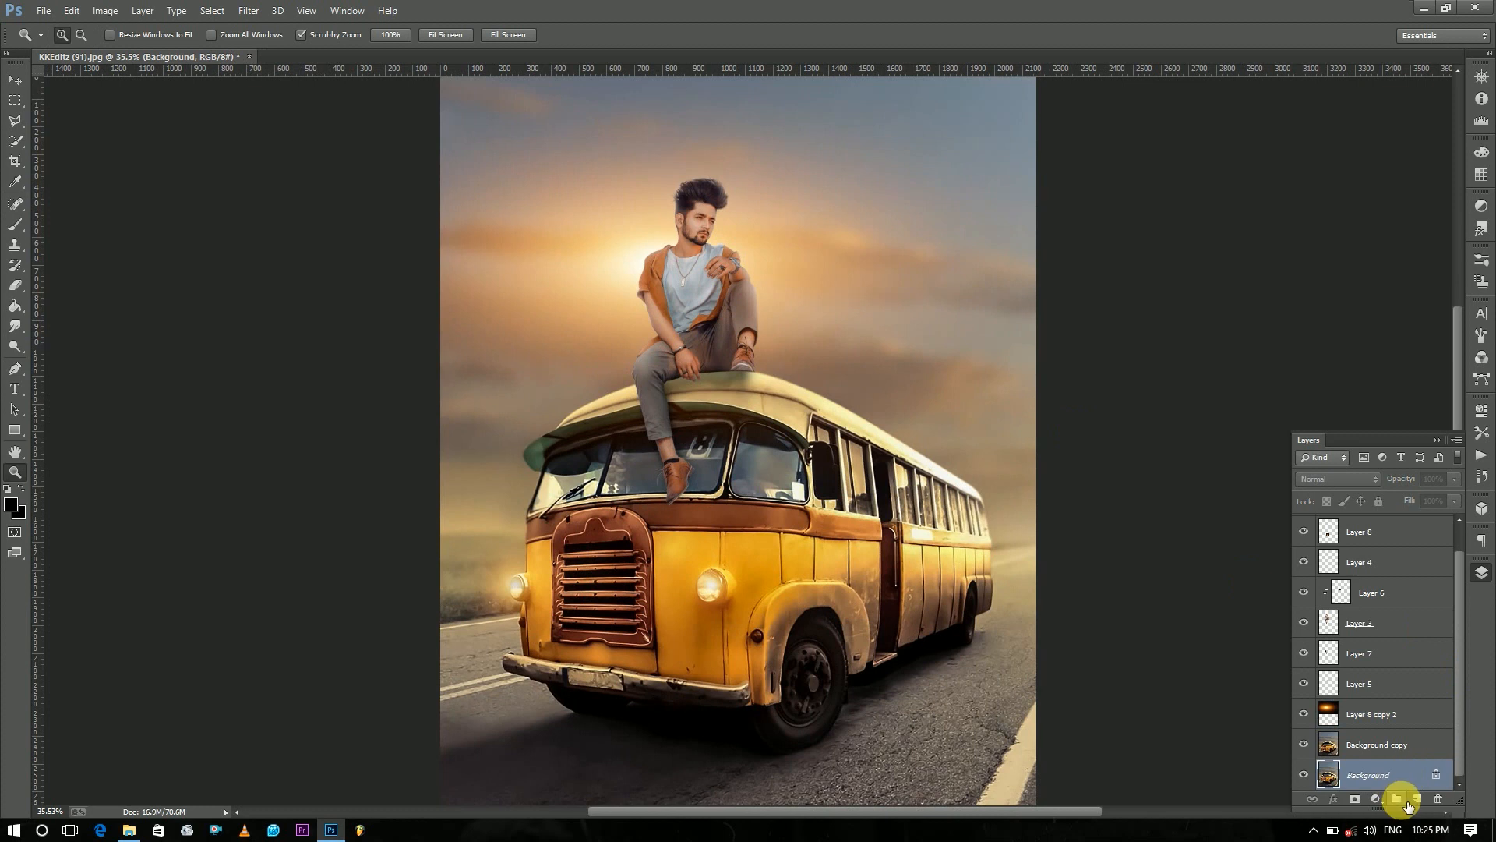
click(1415, 548)
click(1399, 800)
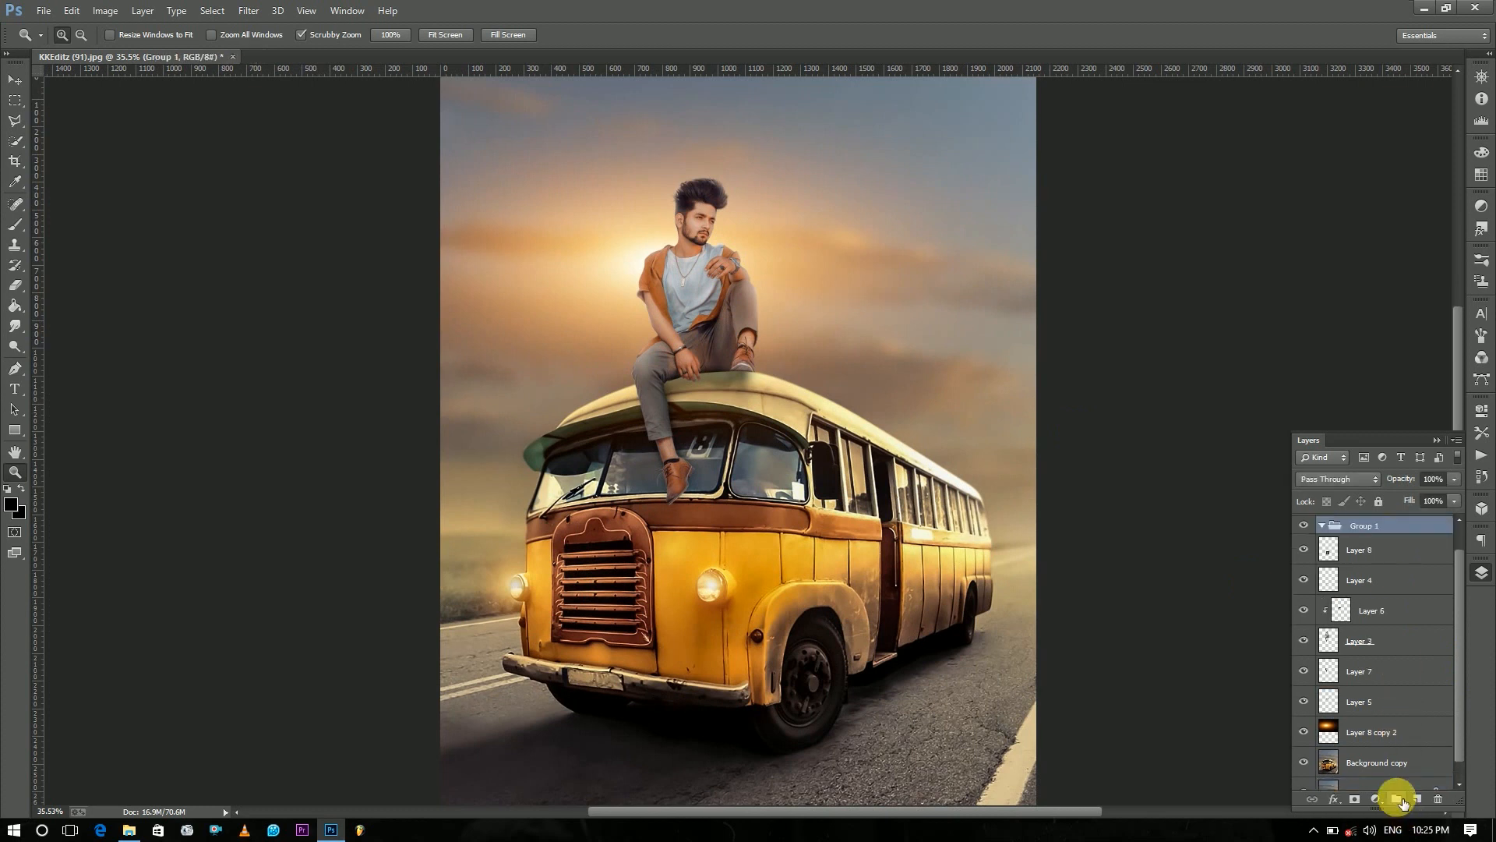
key(ctrl+z)
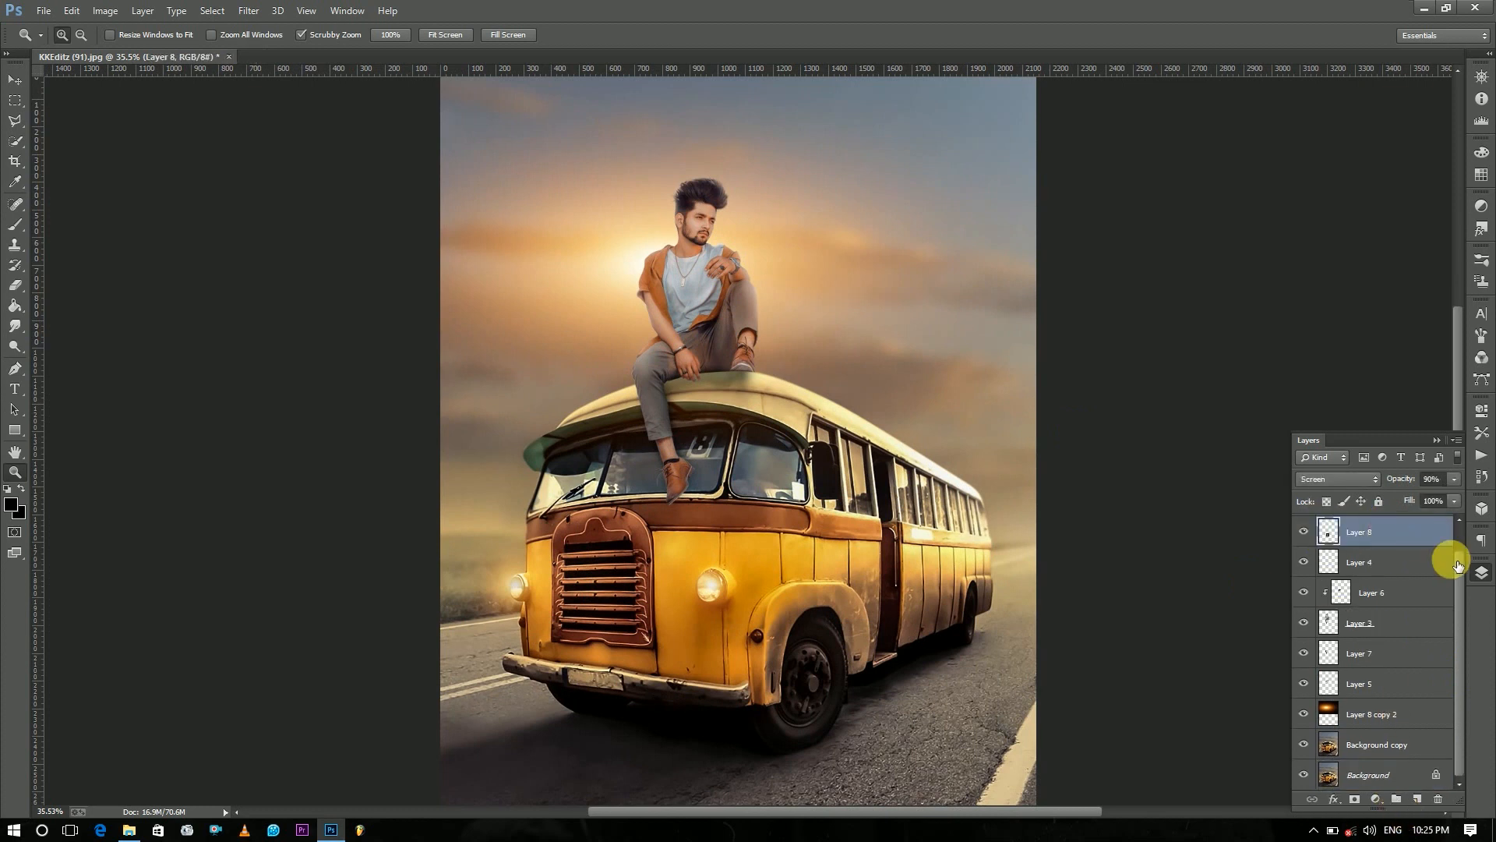
Flatten the image and duplicate the background layer.
right_click(1395, 776)
click(1349, 718)
drag(1416, 524, 1417, 800)
Add a black-to-transparent linear gradient fill at 90° that darkens the road, with the layer's opacity at about 57%.
alt+click(824, 474)
drag(824, 474, 828, 475)
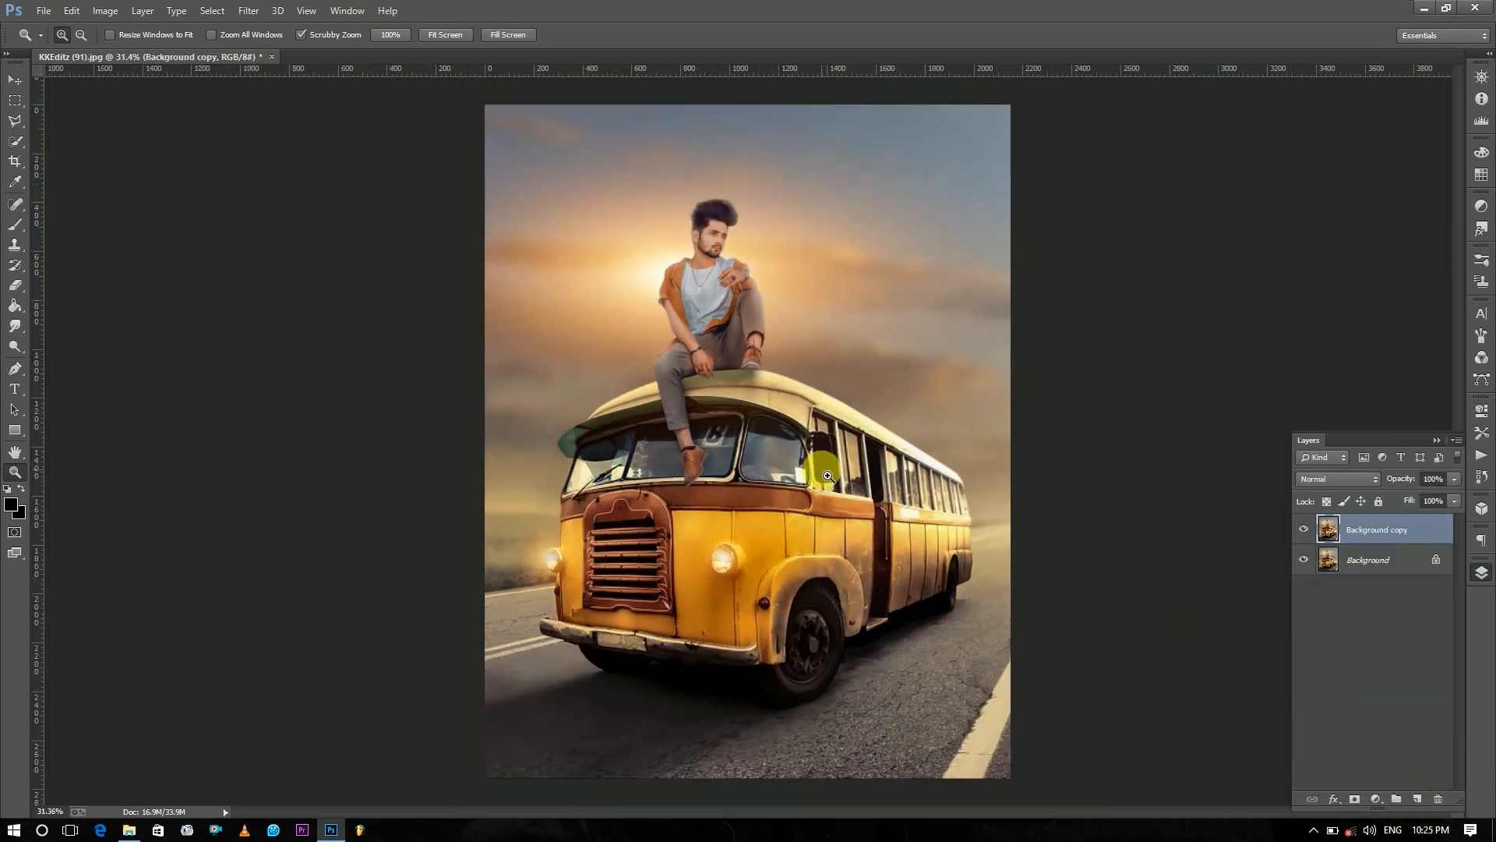
click(1376, 798)
click(1360, 488)
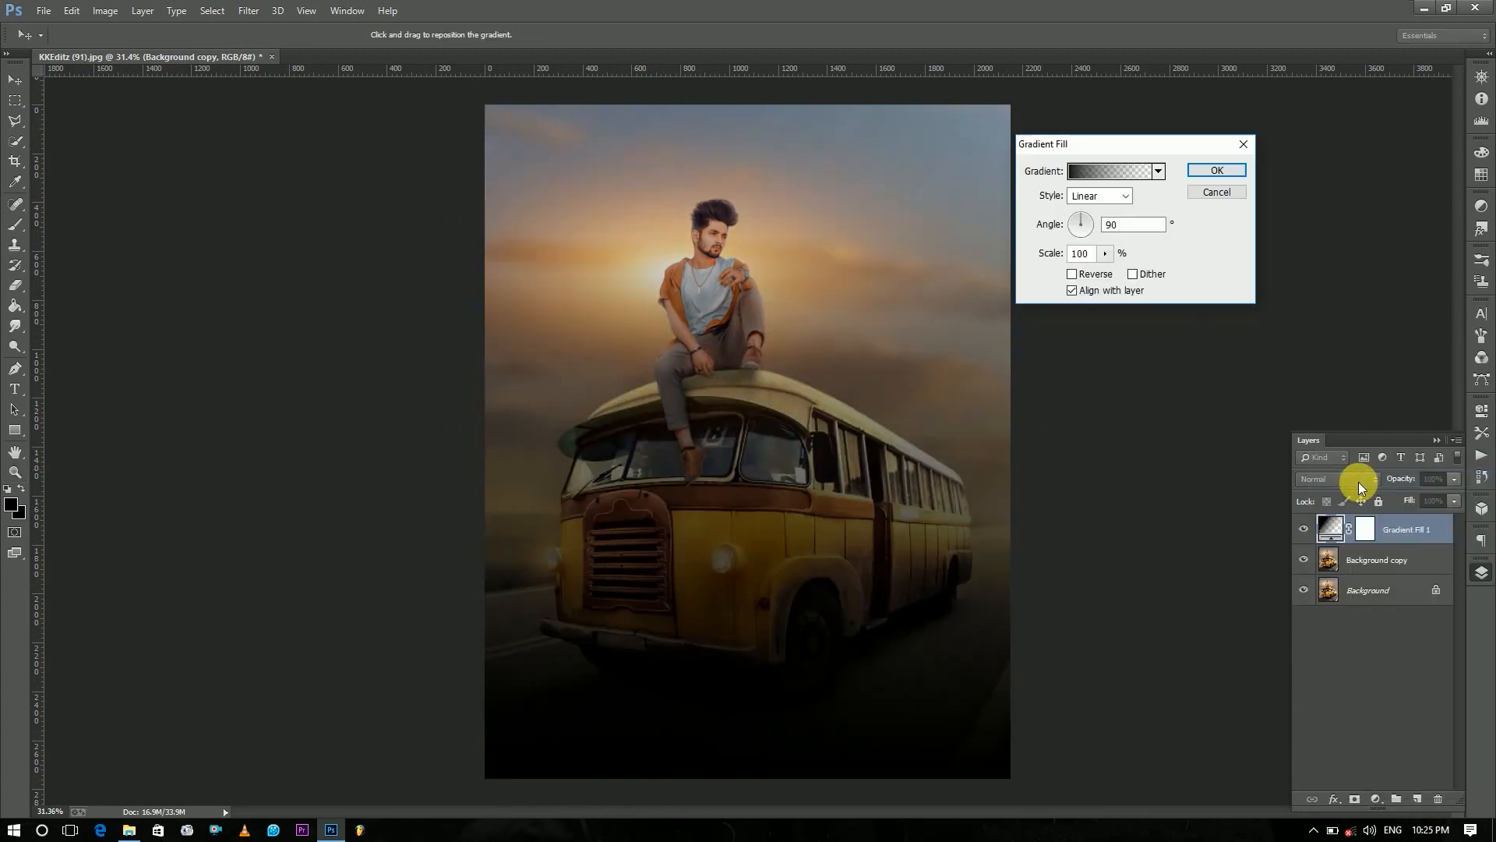
click(1116, 197)
mouse_move(1102, 274)
mouse_down()
mouse_move(1114, 274)
mouse_move(1102, 274)
mouse_up()
click(1215, 170)
drag(1455, 478, 1422, 513)
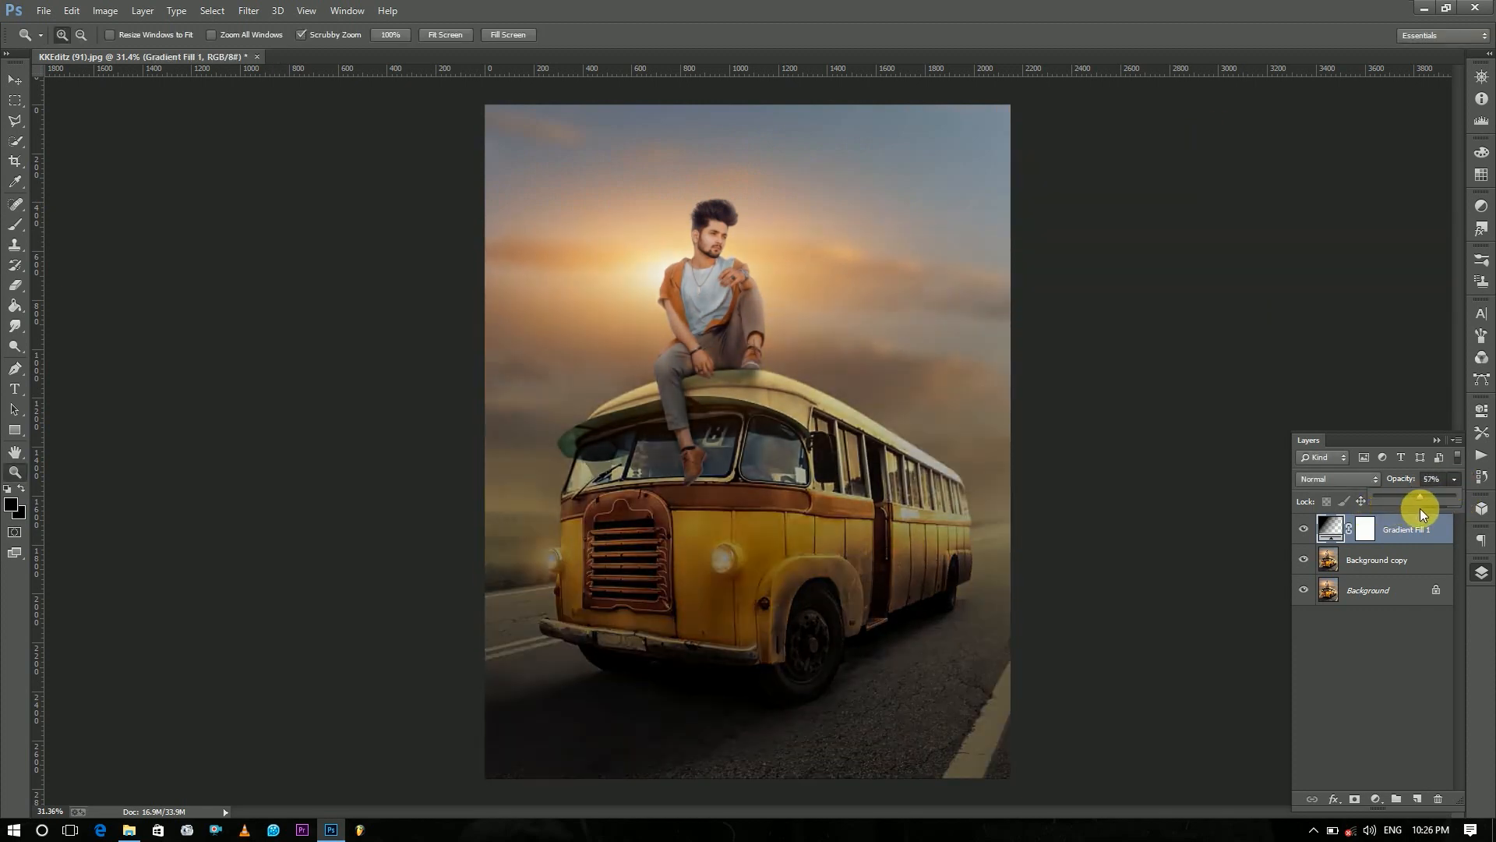
Add a reversed radial gradient fill as a dark vignette, centred on the man and scaled to 110%.
click(1401, 675)
click(1377, 799)
click(1351, 476)
click(1125, 196)
click(1095, 214)
click(1072, 274)
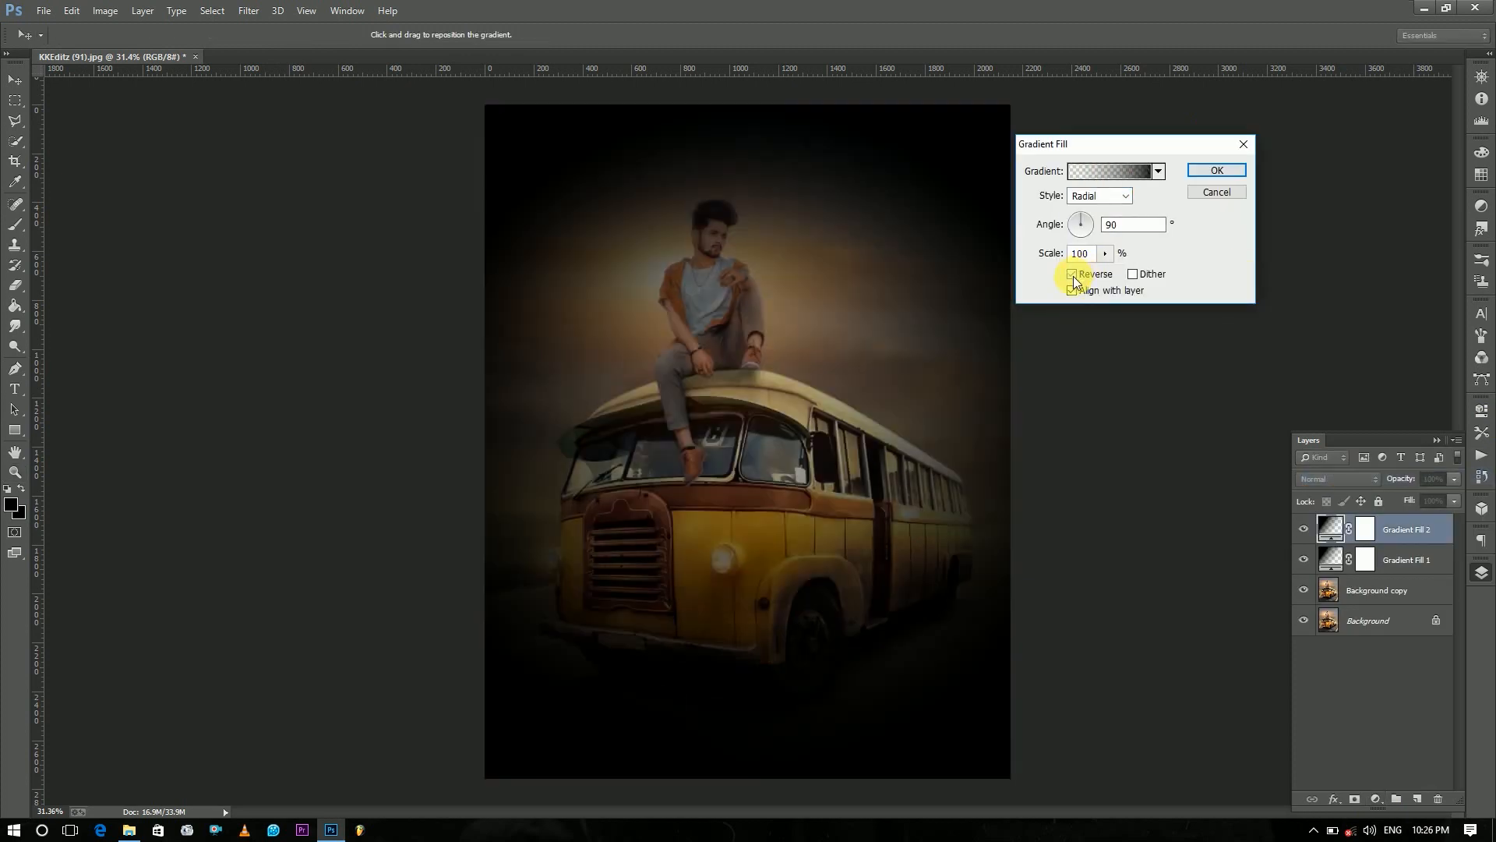
drag(735, 335, 735, 262)
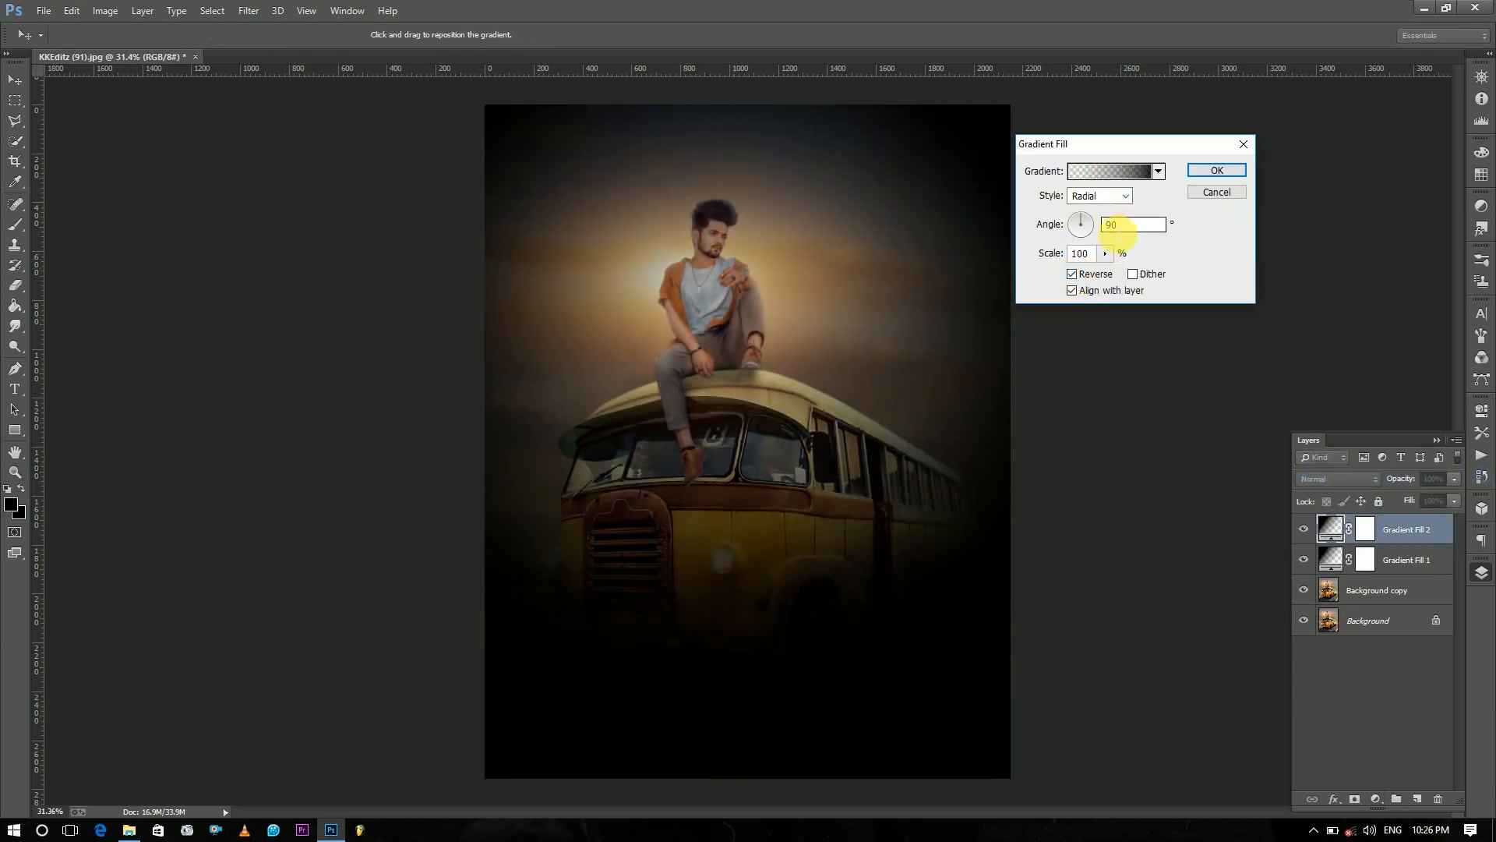
mouse_move(1106, 270)
mouse_down()
mouse_move(1119, 272)
mouse_move(1106, 273)
mouse_up()
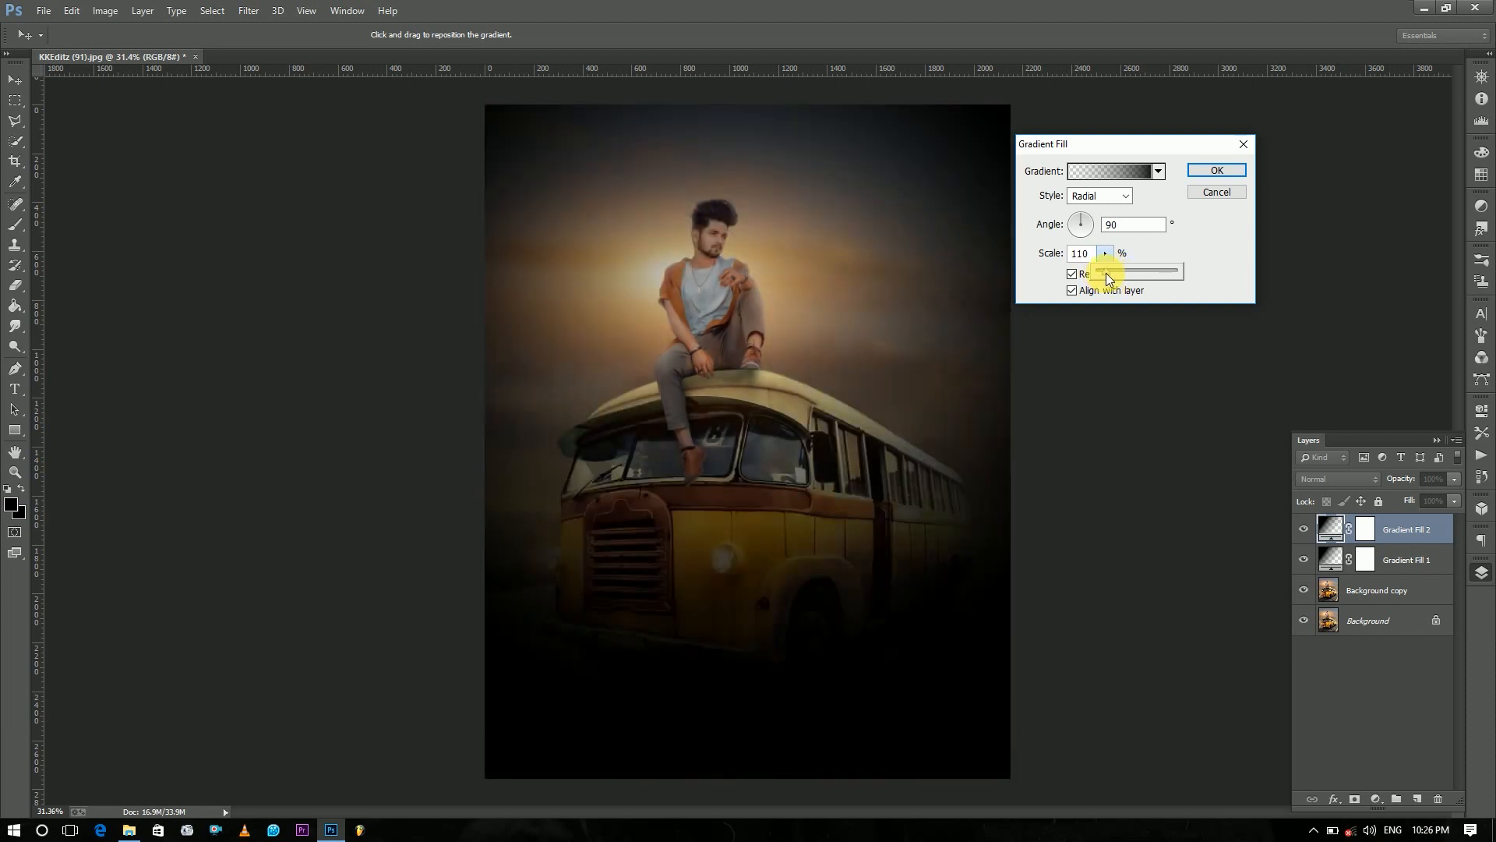
click(1211, 170)
Lower the radial vignette's opacity and compare the image with and without the linear gradient fill.
mouse_move(1426, 494)
mouse_down()
mouse_move(1367, 498)
mouse_move(1418, 498)
mouse_up()
click(1303, 559)
click(1303, 559)
click(1355, 707)
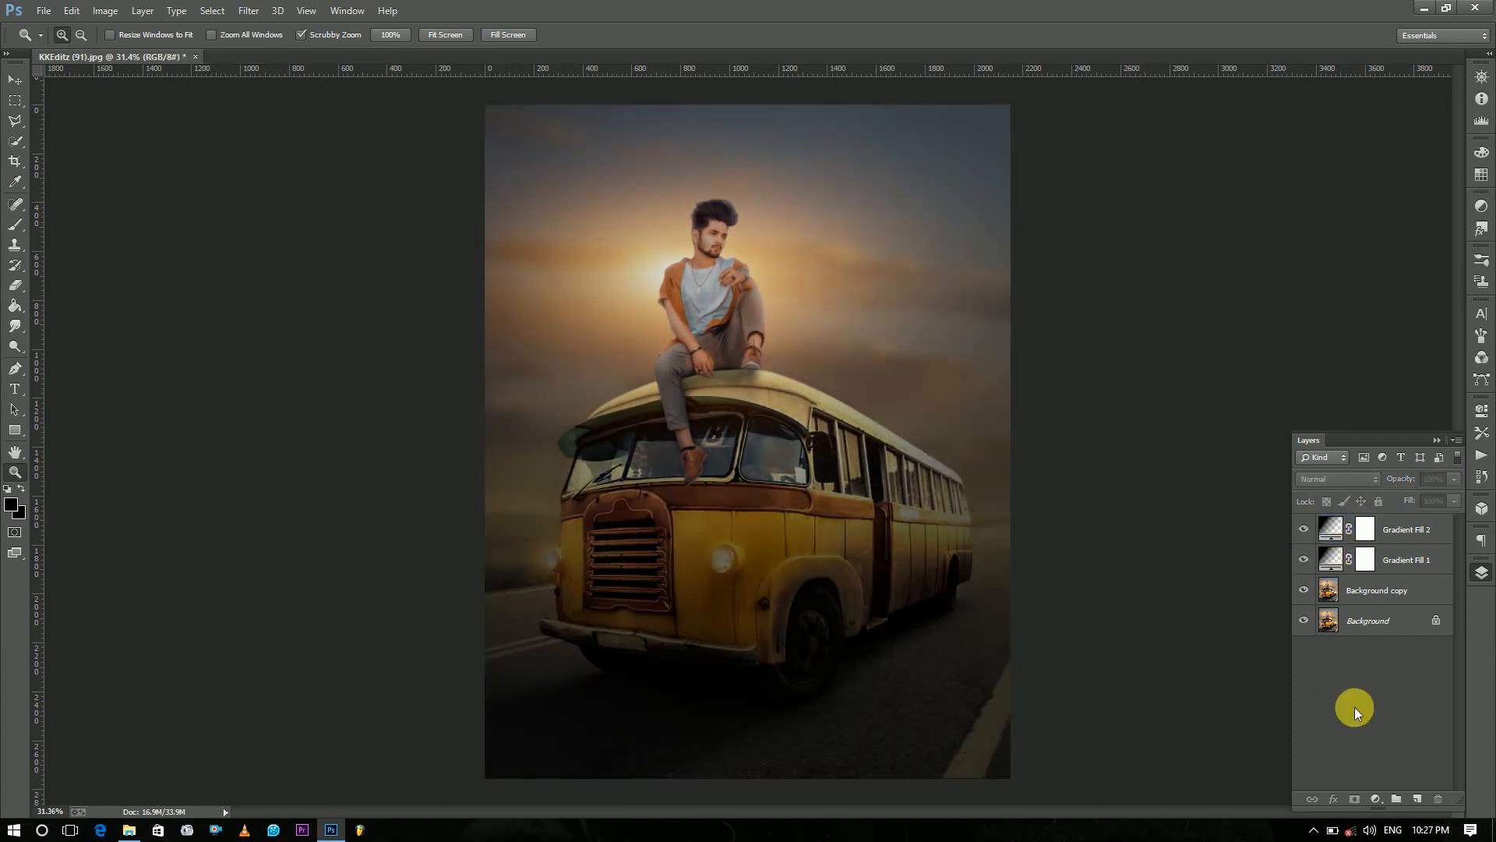
Fine-tune the opacity of the gradient fill layers.
click(1436, 524)
right_click(1436, 528)
click(1443, 528)
click(1447, 564)
drag(1418, 499, 1436, 507)
click(1423, 695)
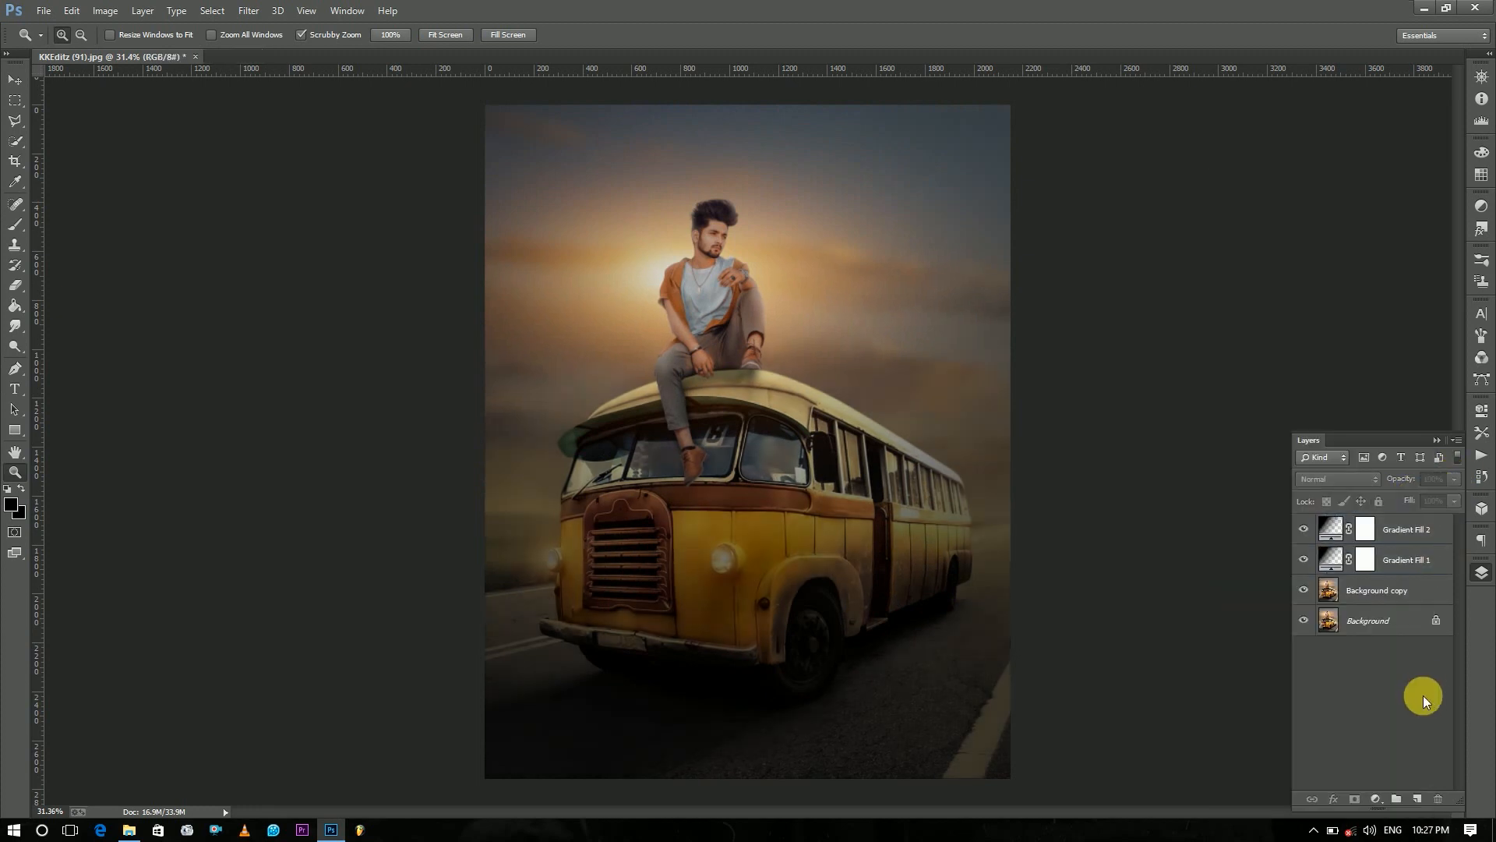
Flatten the gradient fills into the image and make a fresh copy of the background layer.
click(1303, 620)
right_click(1396, 620)
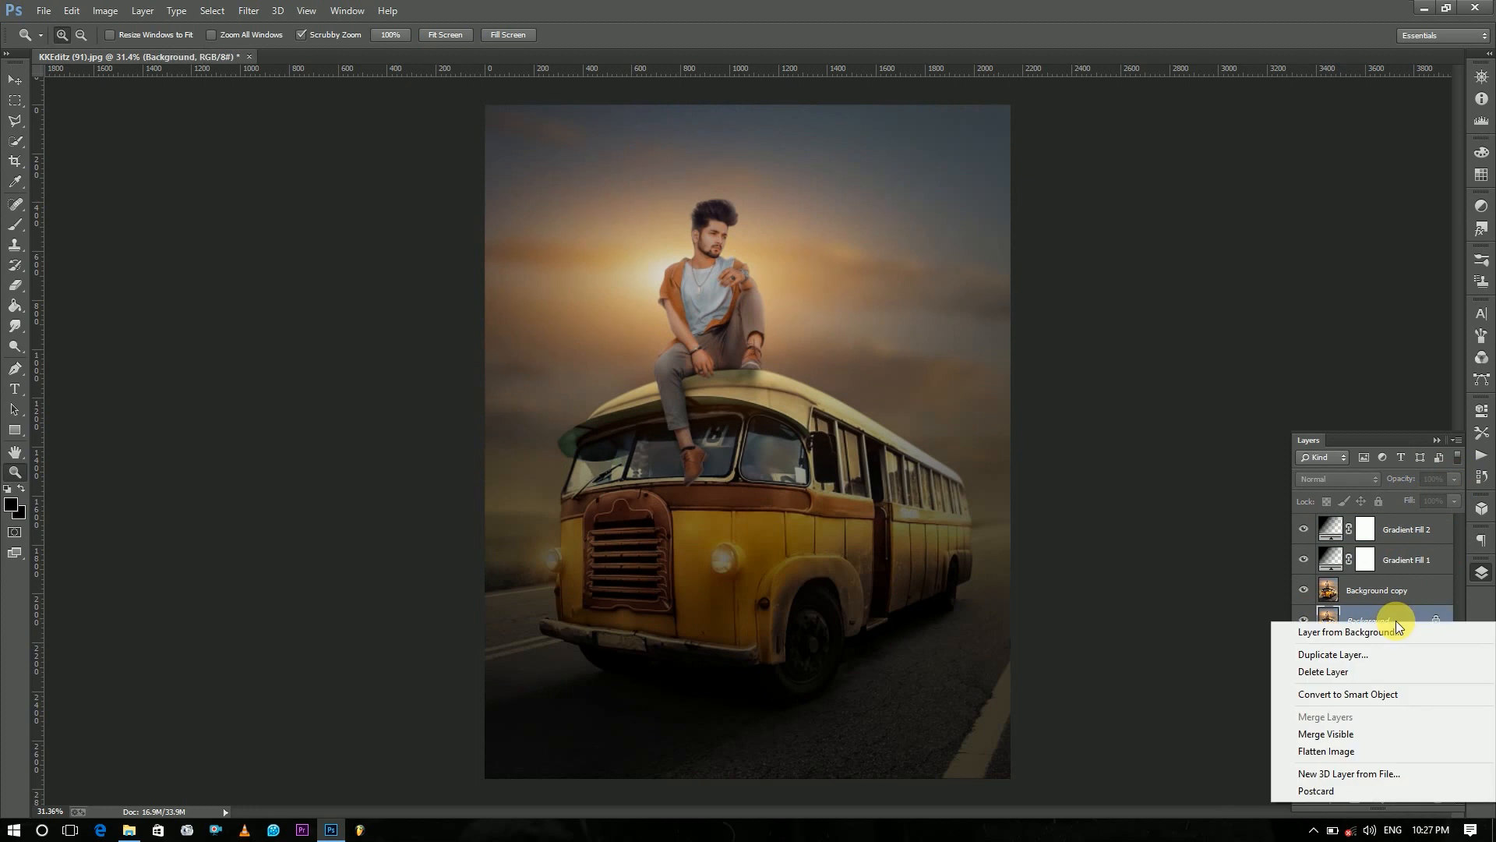
click(1325, 747)
drag(1416, 527, 1417, 798)
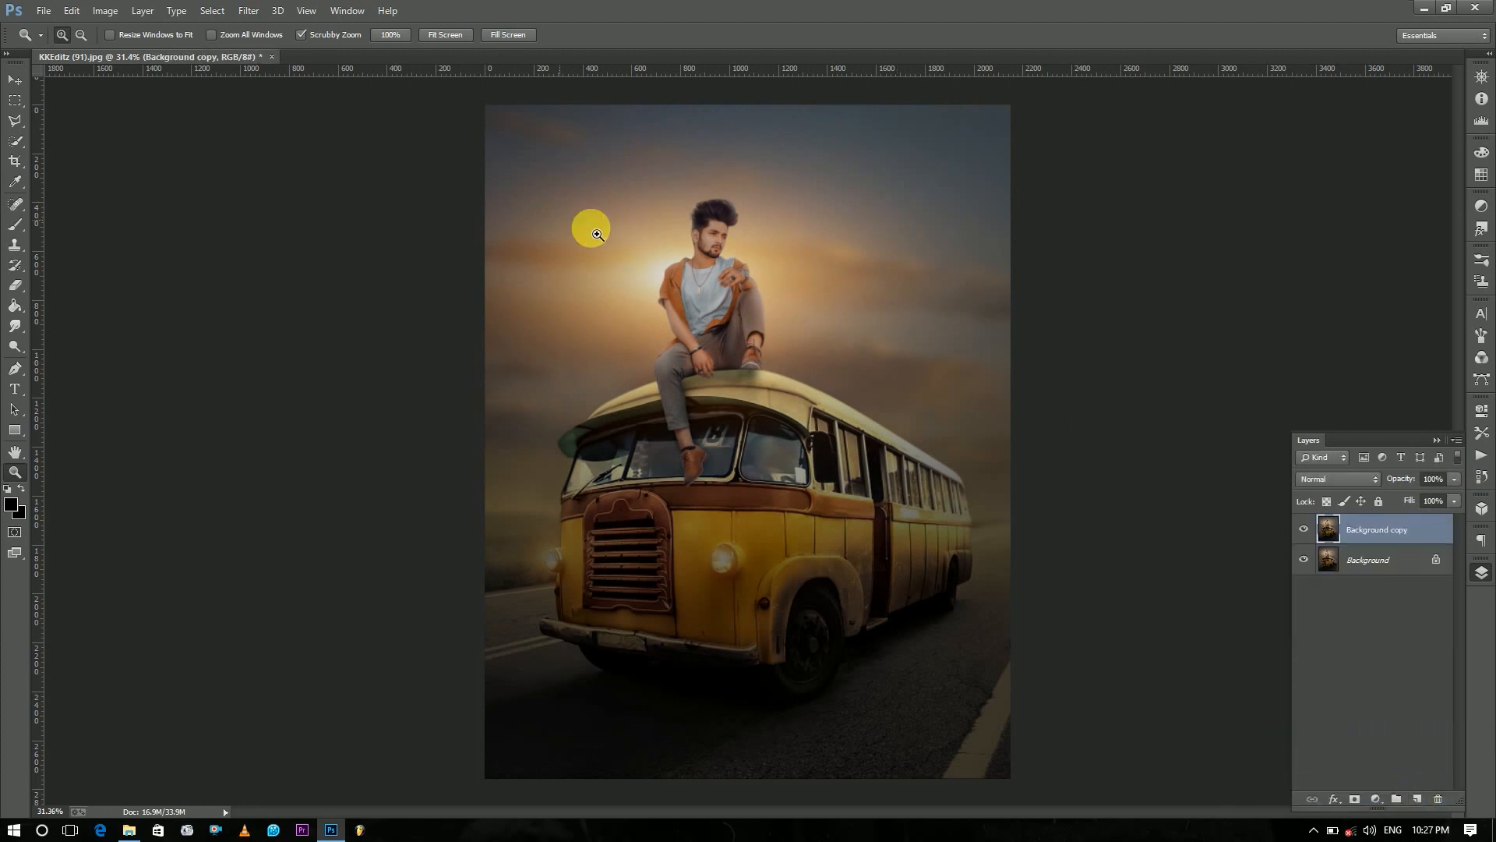
Sharpen the image with a 0.7 px High Pass filter on the copied layer, blended as Vivid Light.
drag(711, 256, 800, 276)
drag(714, 155, 746, 197)
click(243, 10)
click(471, 363)
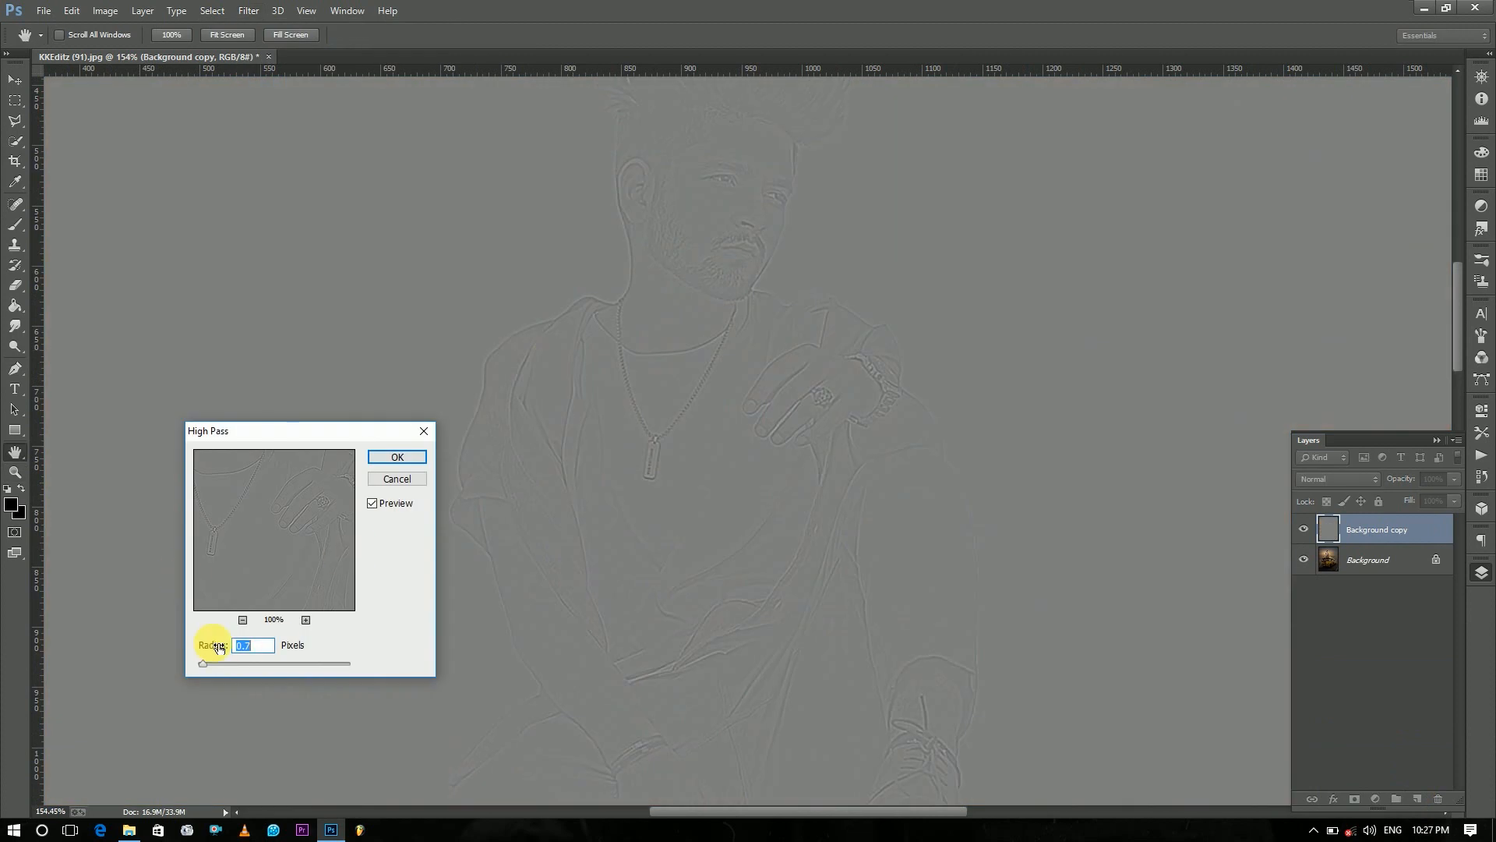
click(390, 458)
click(1338, 479)
click(1326, 307)
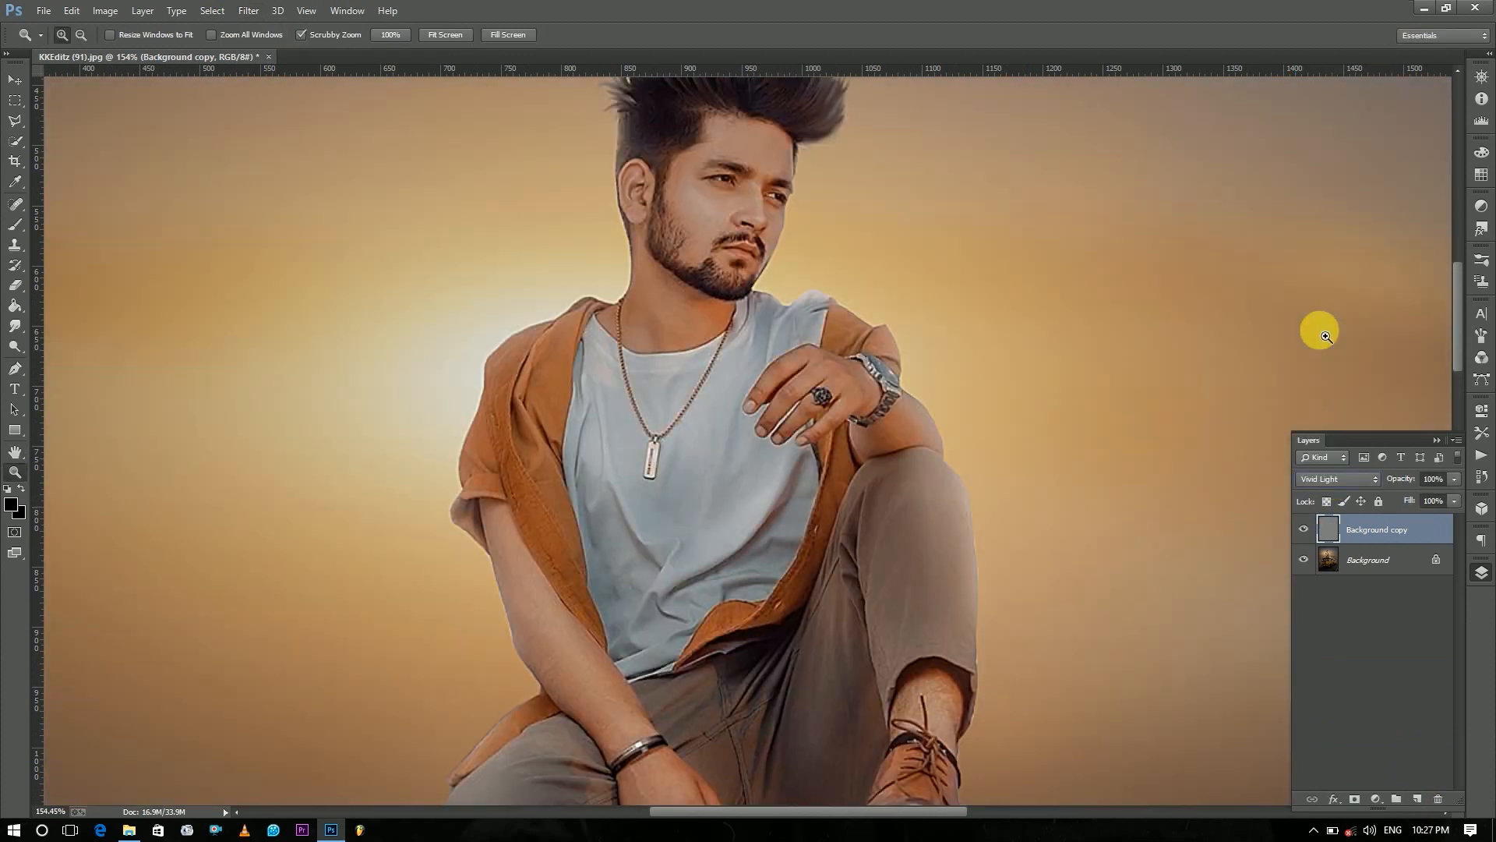
Merge the sharpening layer into the background and duplicate the result.
right_click(1446, 524)
click(1298, 607)
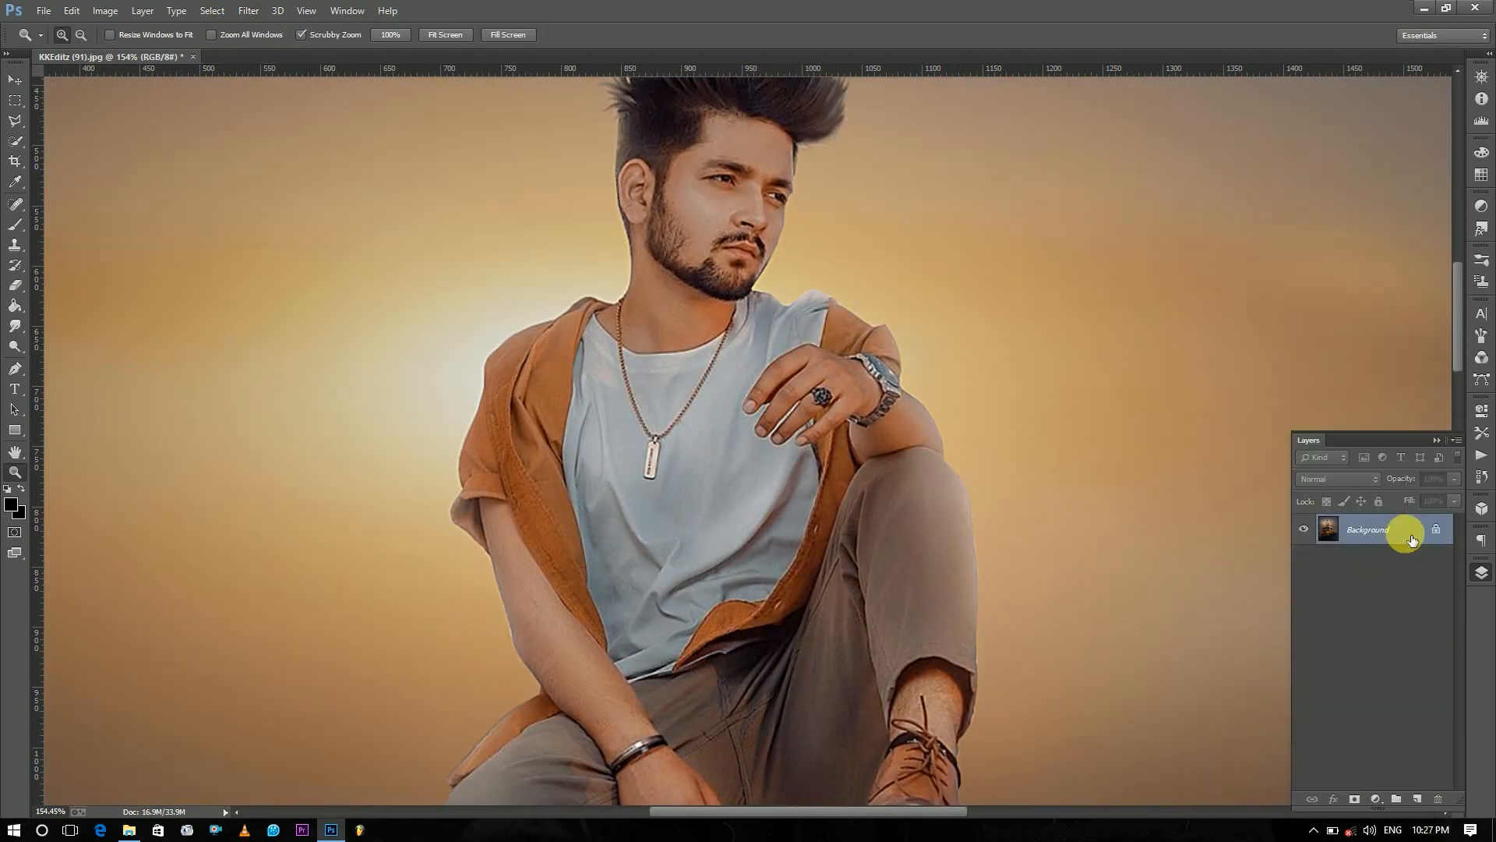
drag(1416, 552, 1418, 801)
In the Camera Raw filter, set Temperature +8, Exposure -0.35, Contrast -13, Highlights +35, Shadows +47, Whites +7, Clarity +60 and Vibrance +9.
click(255, 10)
click(273, 101)
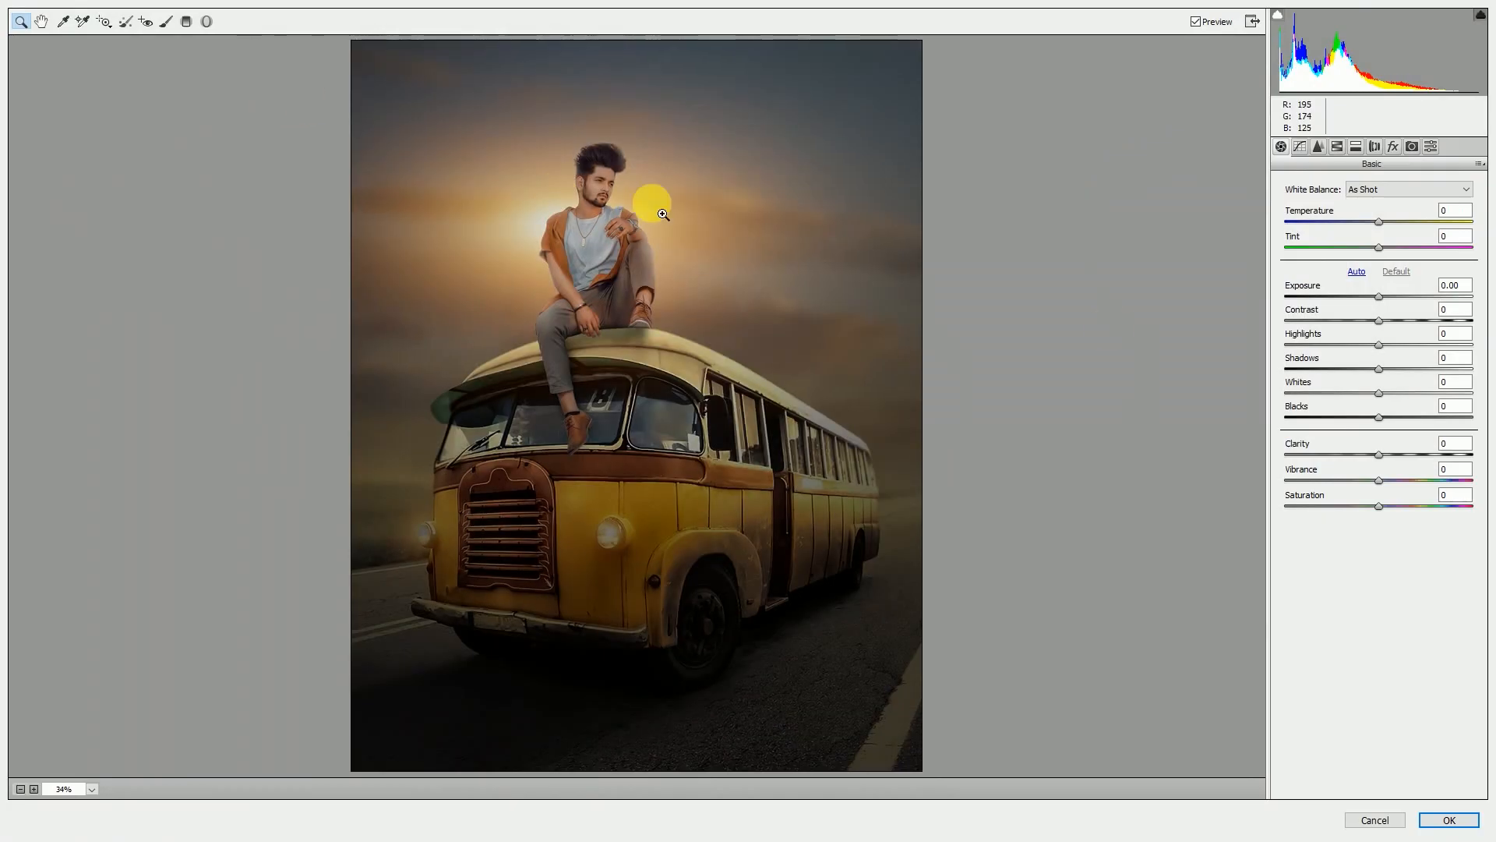
mouse_move(1381, 295)
mouse_down()
mouse_move(1359, 302)
mouse_move(1421, 304)
mouse_move(1333, 308)
mouse_move(1372, 315)
mouse_up()
drag(1379, 344, 1411, 354)
drag(1379, 369, 1383, 494)
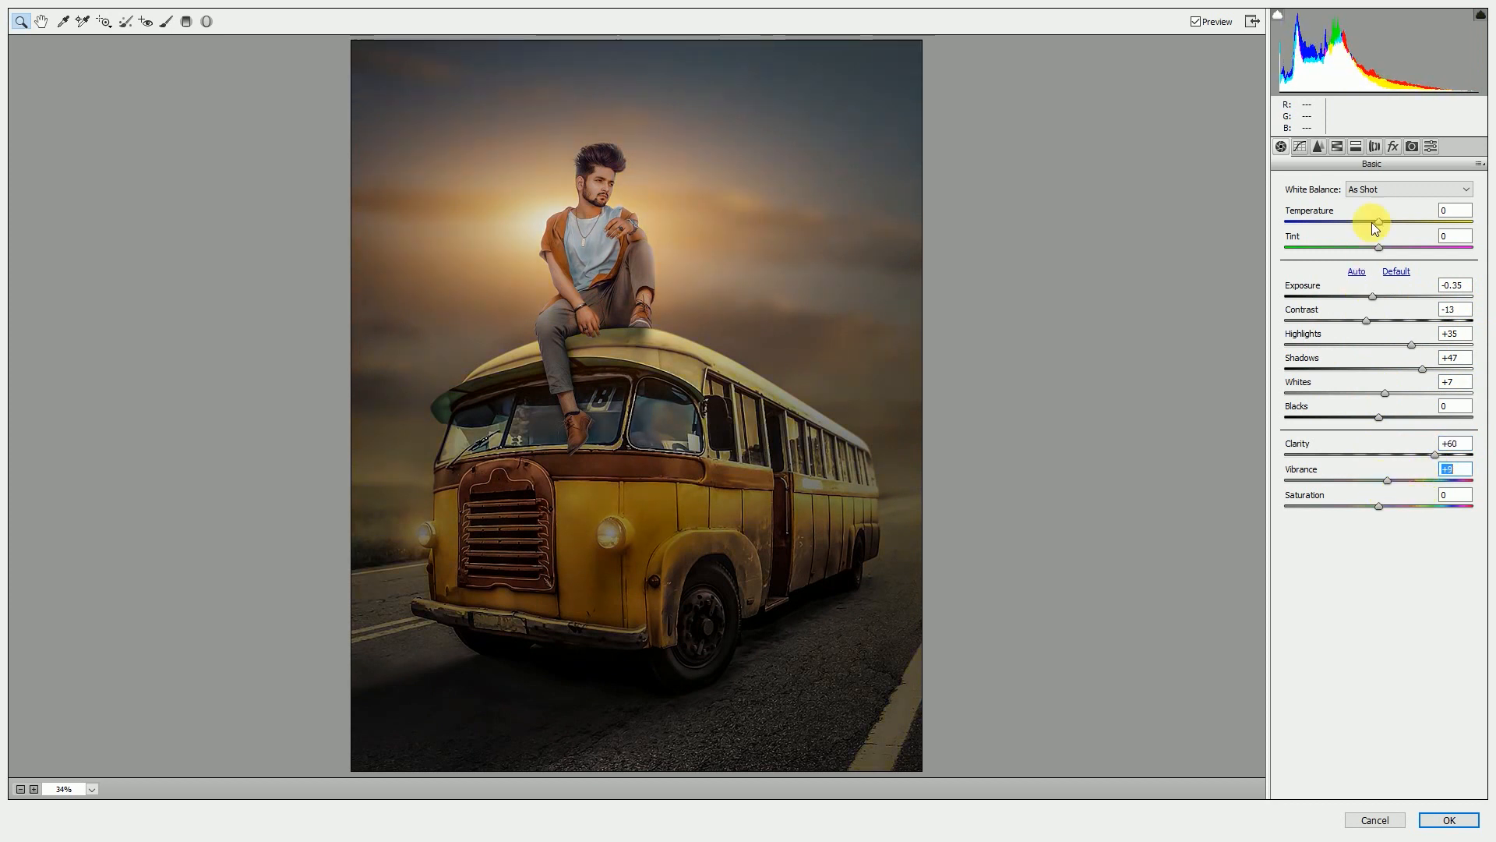
mouse_move(1383, 222)
mouse_down()
mouse_move(1369, 223)
mouse_move(1386, 222)
mouse_up()
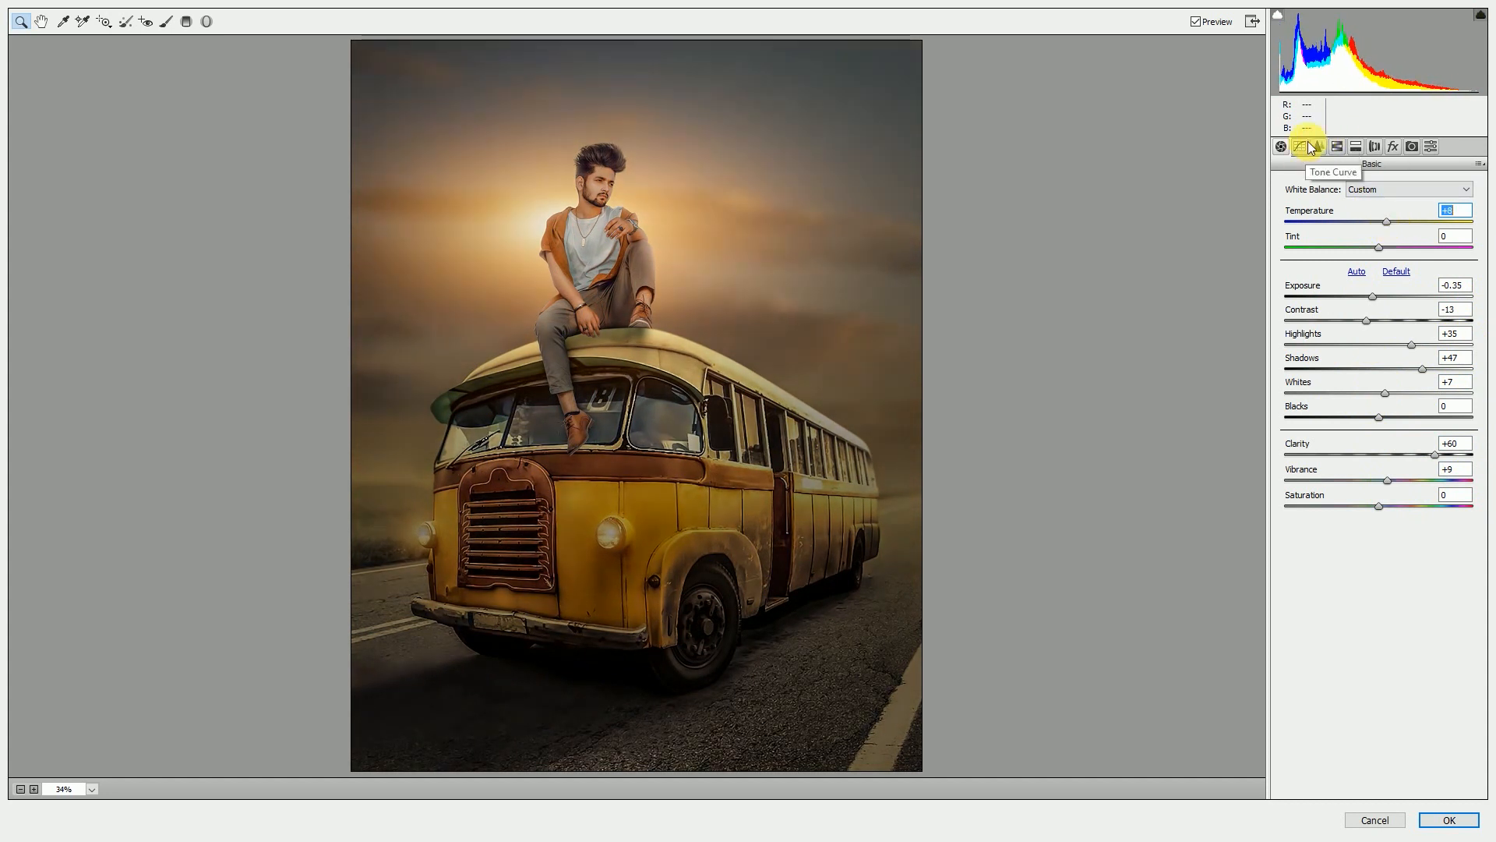
Set the yellows' hue to -18 and adjust the HSL colour saturation.
click(1336, 147)
mouse_move(1348, 329)
mouse_down()
mouse_move(1482, 316)
mouse_move(1291, 348)
mouse_move(1348, 344)
mouse_up()
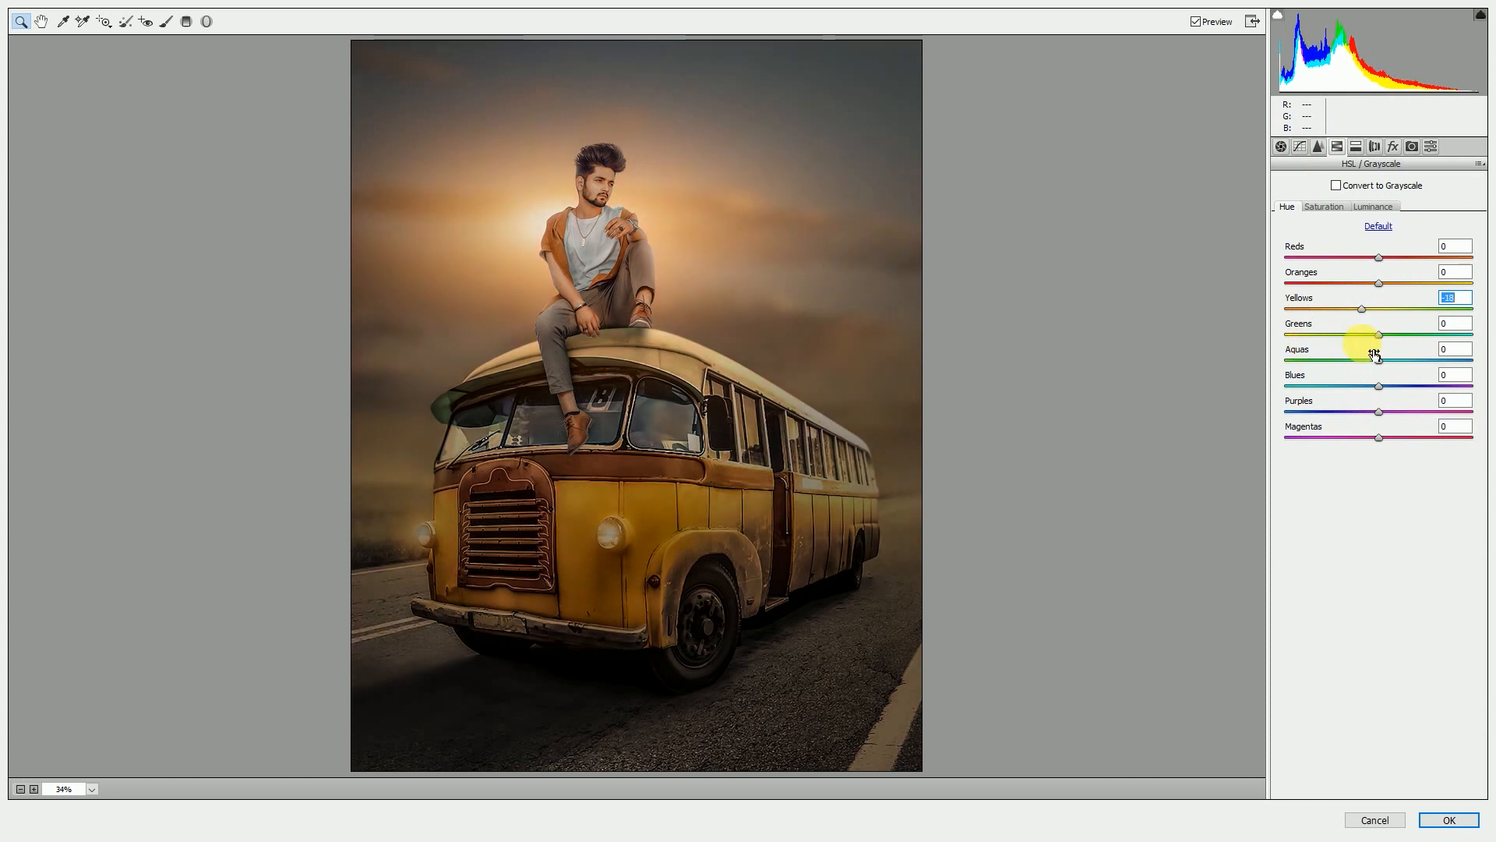
click(1337, 208)
drag(1334, 310, 1419, 284)
click(1373, 207)
Split-tone the highlights with hue 59 and saturation 50, and add a warm tint to the shadows.
click(1356, 146)
drag(1286, 234, 1412, 235)
drag(1286, 208, 1292, 209)
drag(1359, 208, 1317, 226)
drag(1410, 234, 1378, 240)
click(1376, 147)
click(1355, 146)
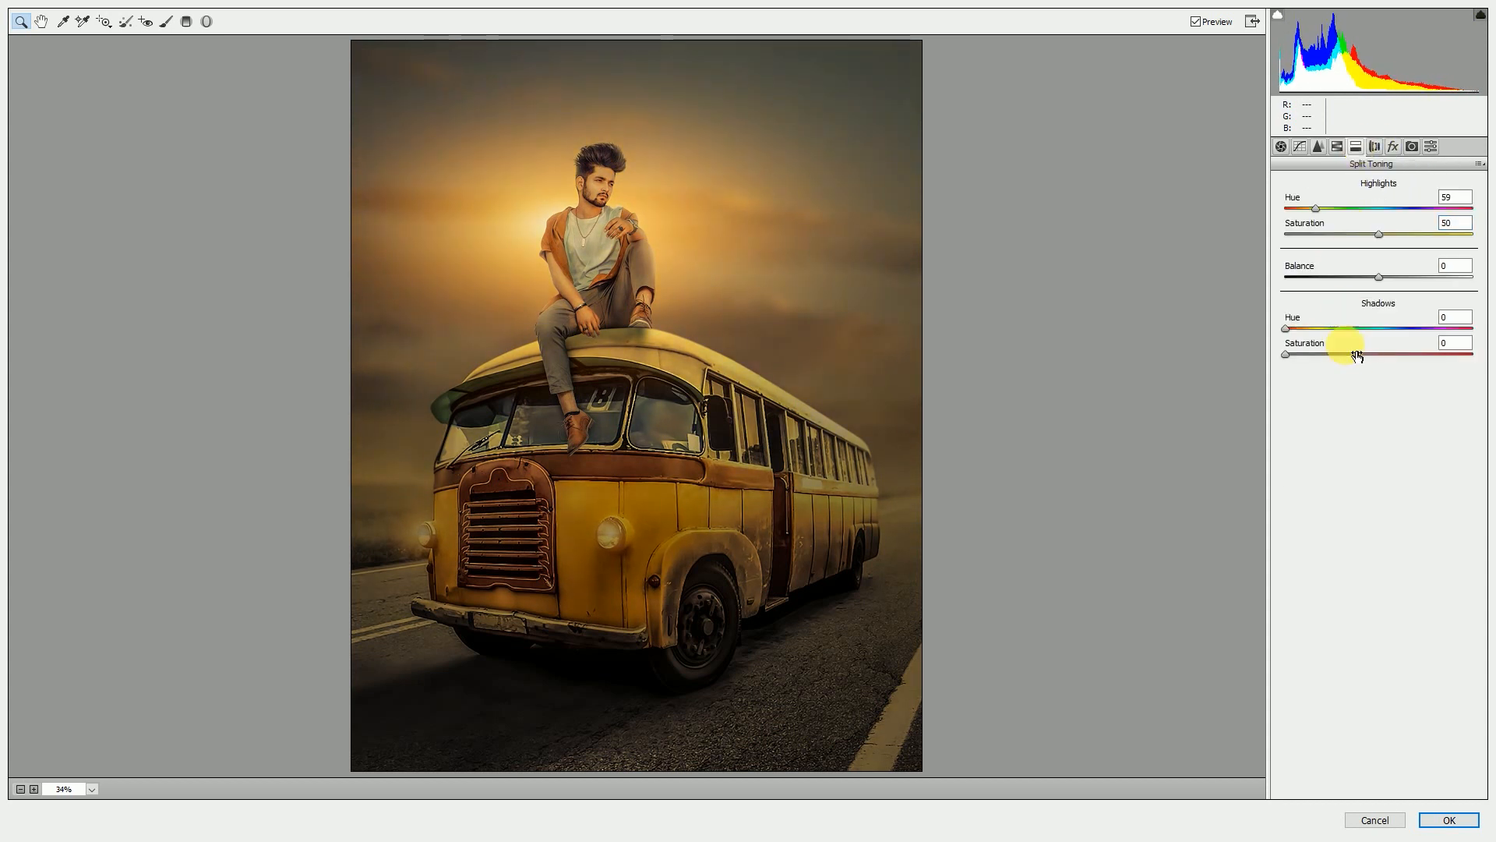
click(1353, 353)
drag(1286, 328, 1309, 354)
Add film grain with an amount of 11 and apply the Camera Raw adjustments.
click(1394, 146)
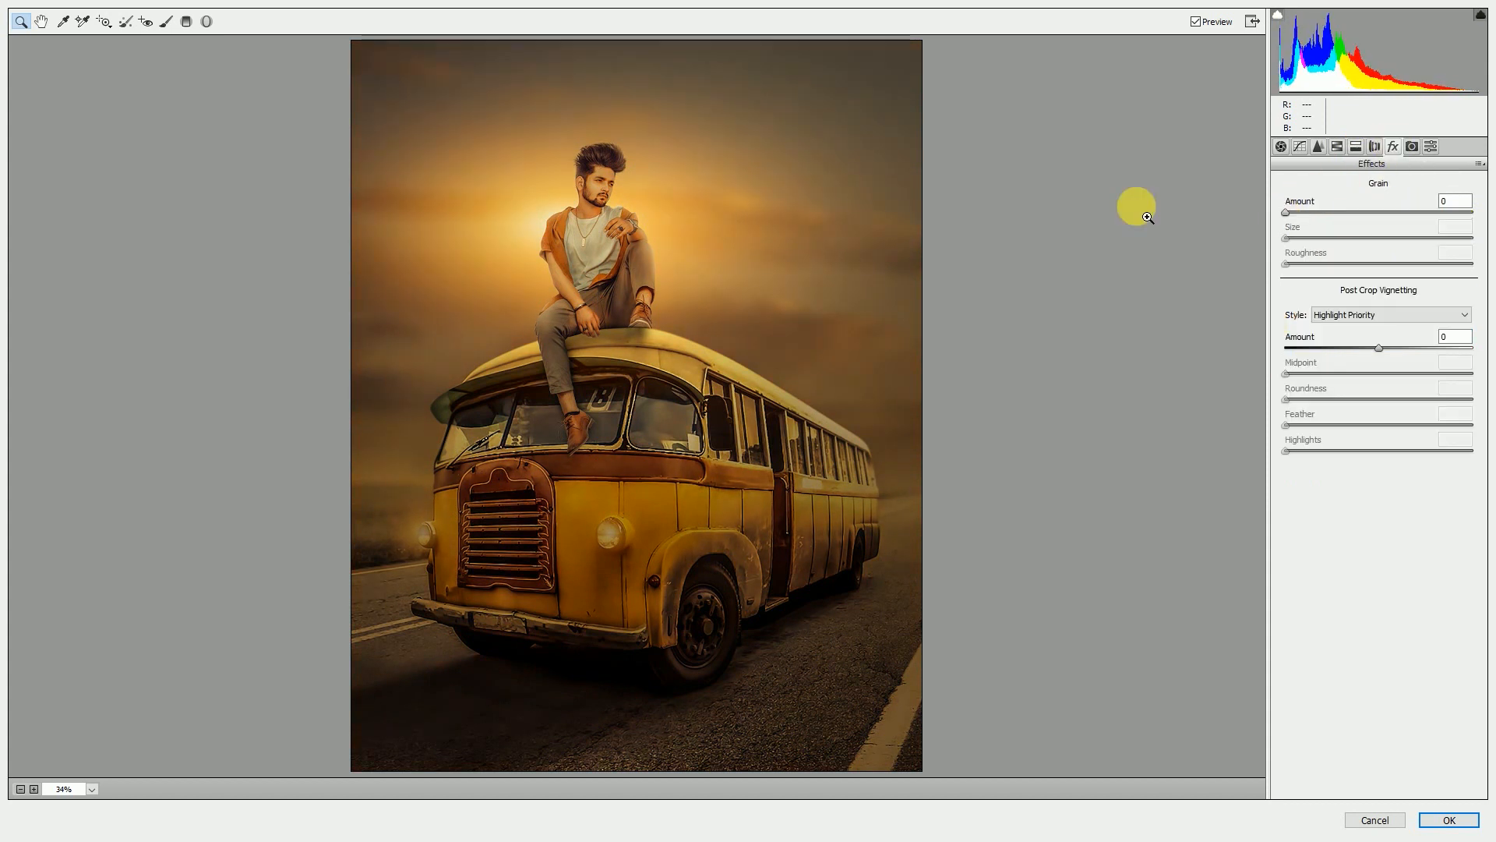
click(702, 421)
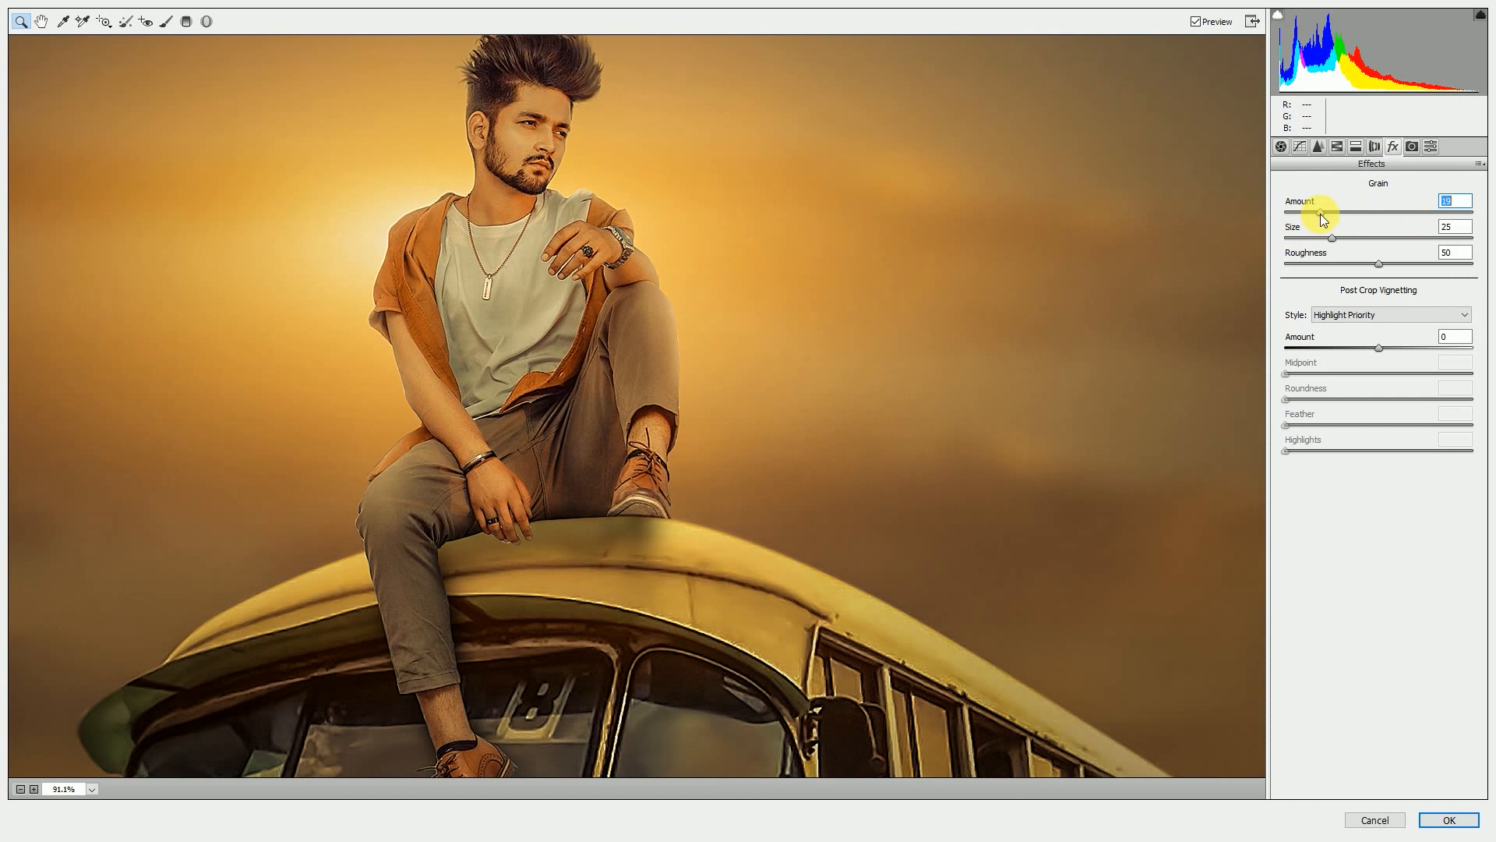
drag(1320, 213, 1298, 221)
right_click(1044, 254)
click(1103, 454)
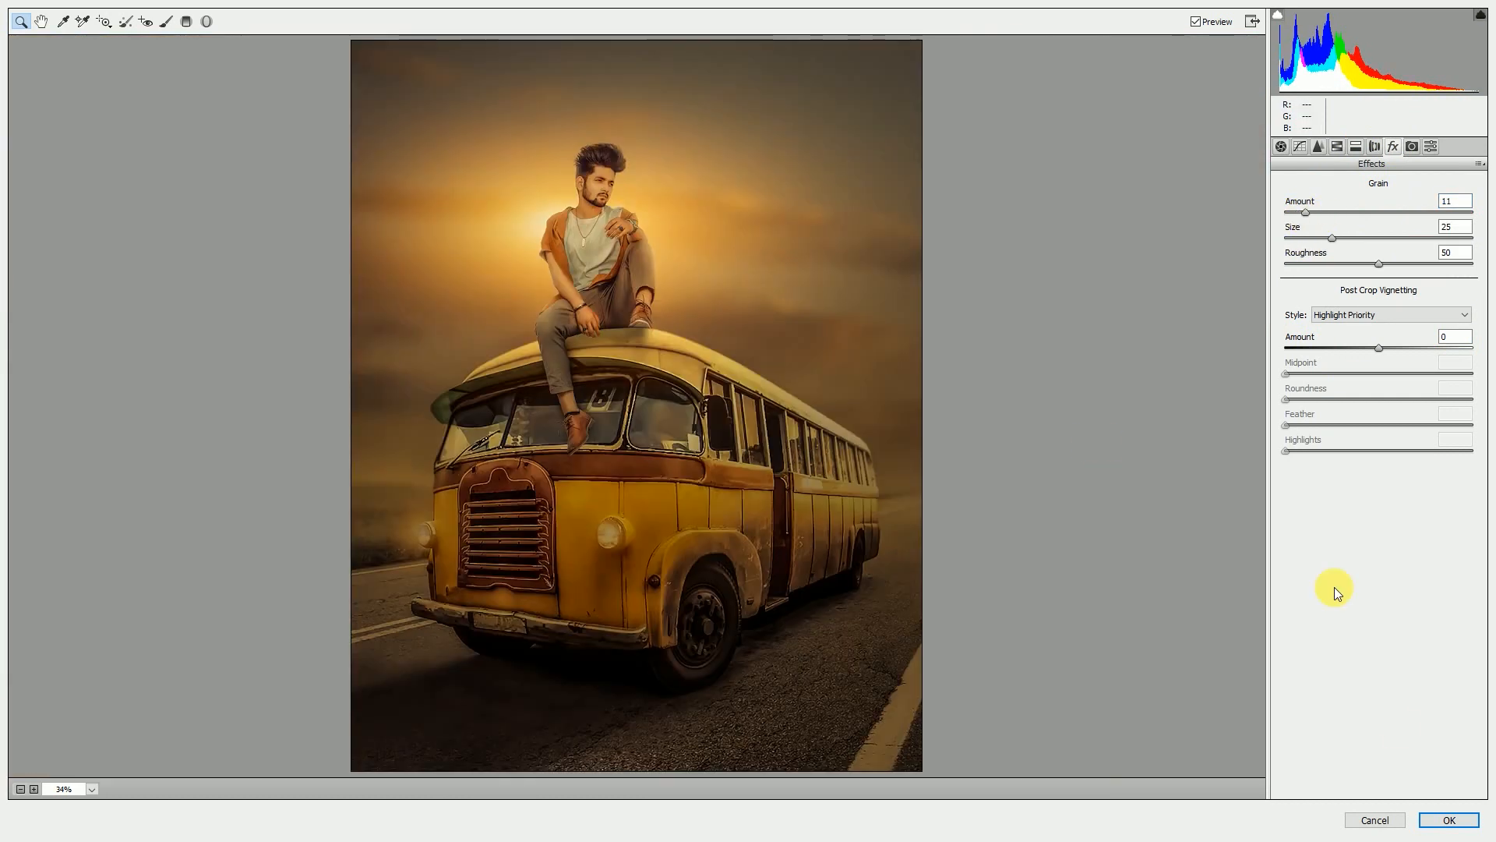
click(1451, 822)
Fit the whole image on screen and compare it with and without the Camera Raw colour grade.
right_click(1040, 393)
click(1048, 400)
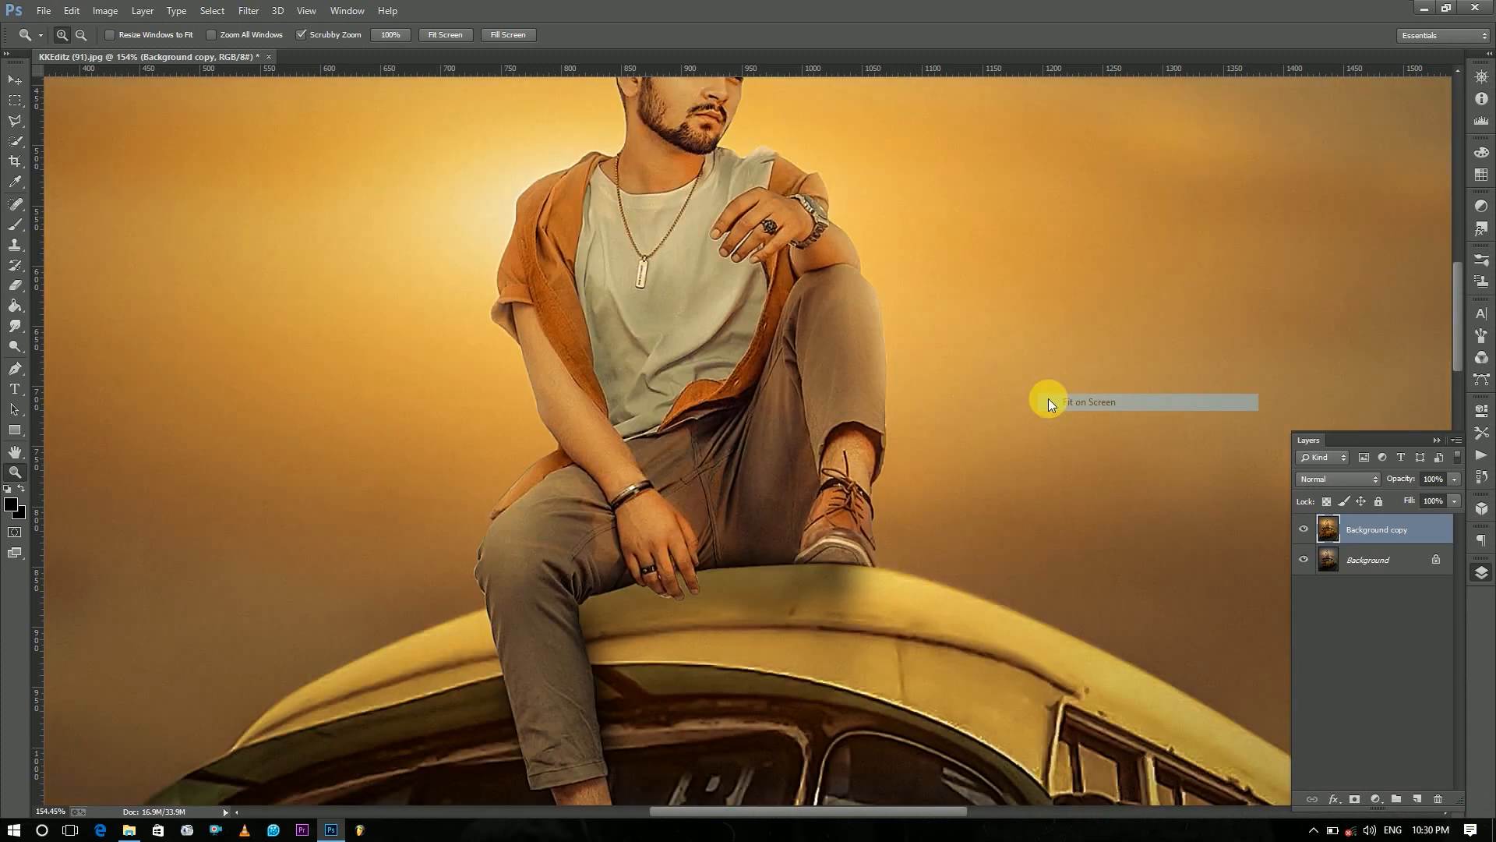
click(1304, 531)
click(1305, 531)
click(1304, 532)
click(1304, 531)
click(1304, 531)
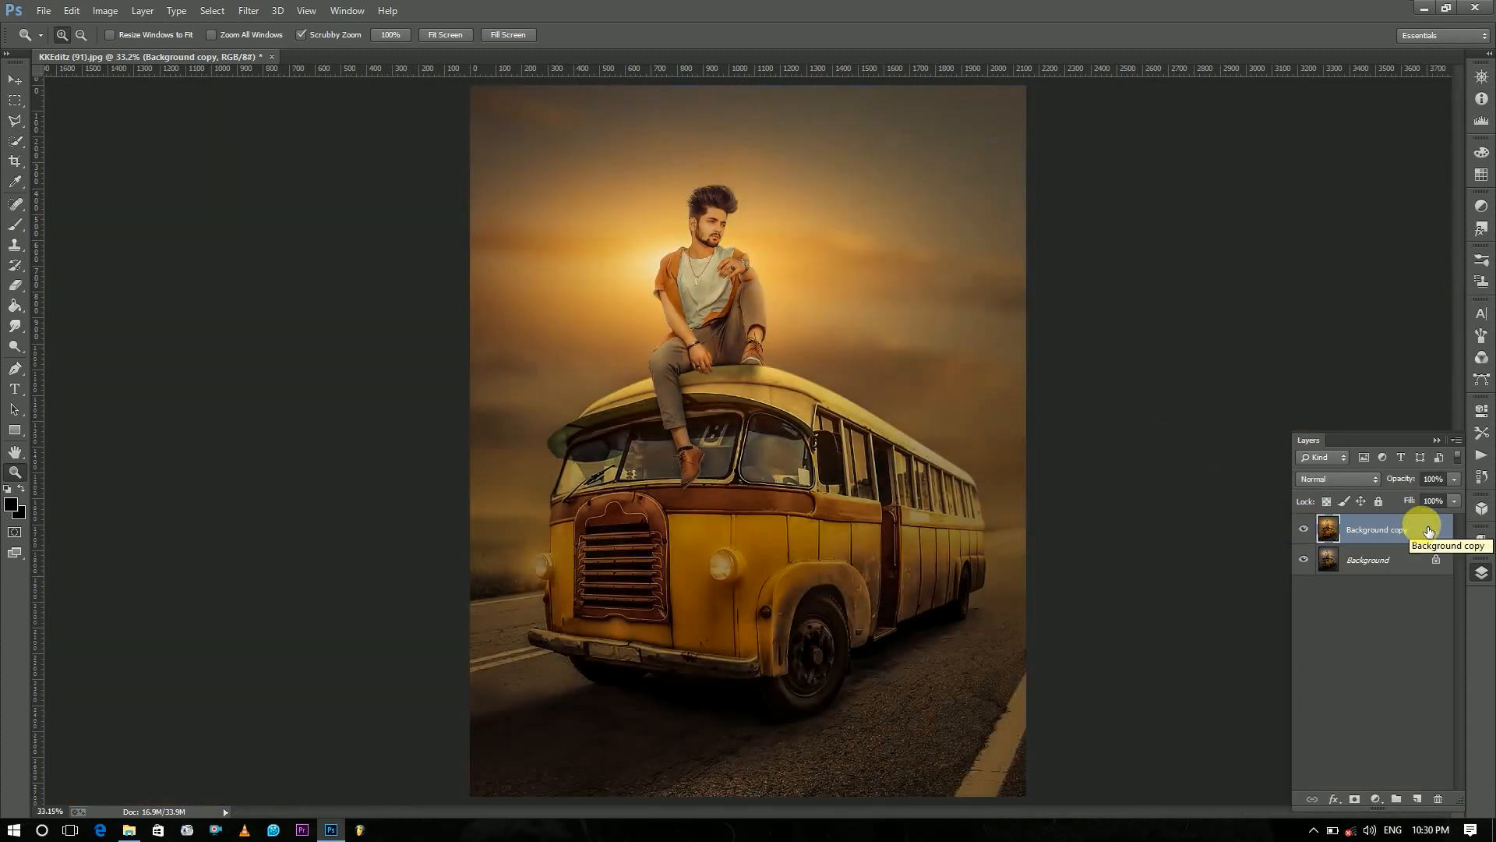
Set the graded layer's opacity to 85% and merge it into the background.
drag(1409, 499, 1428, 500)
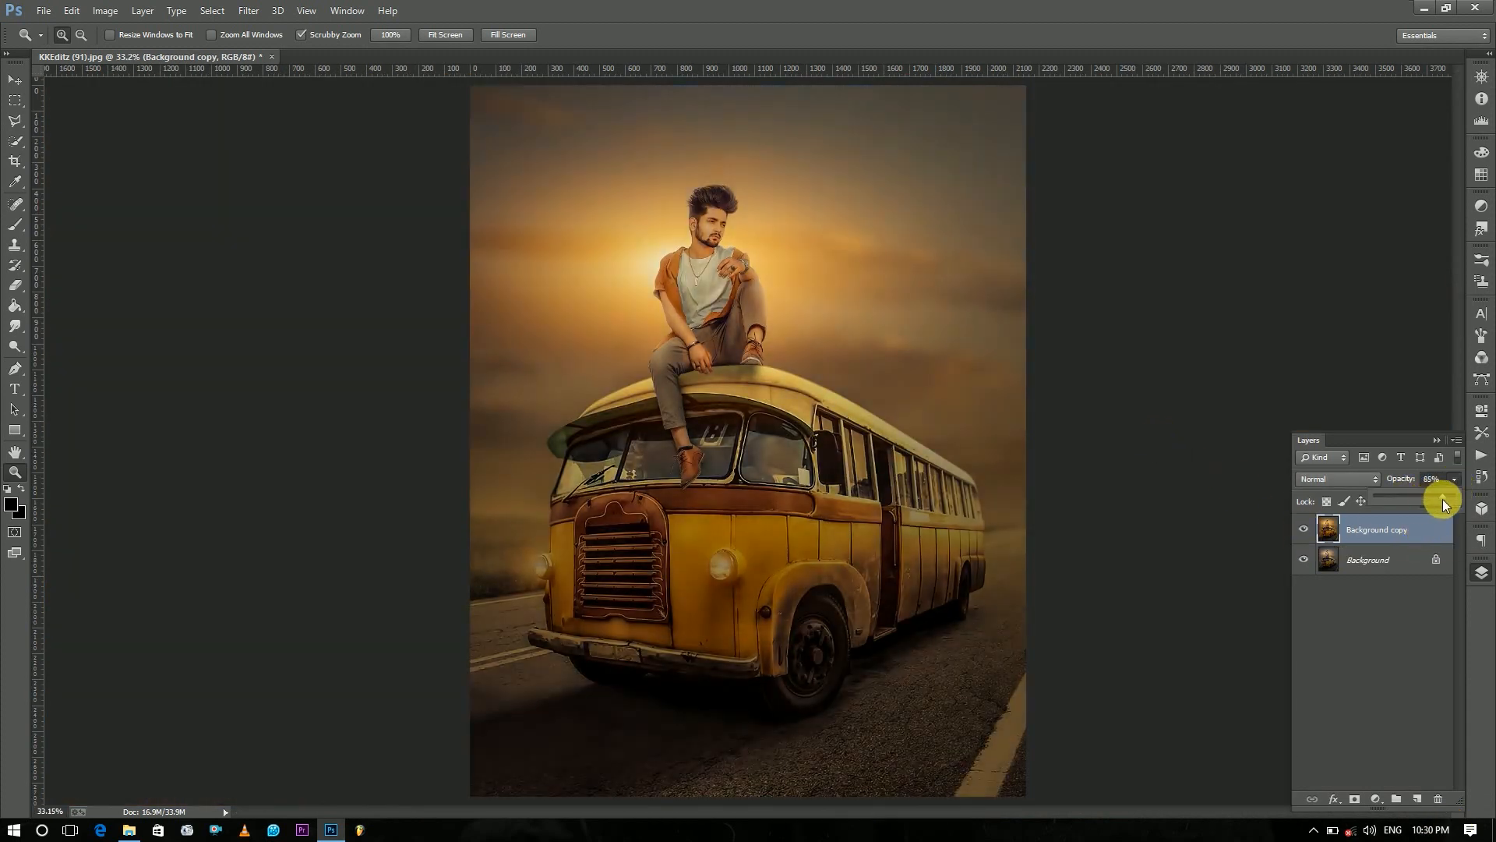
right_click(1420, 520)
click(1323, 575)
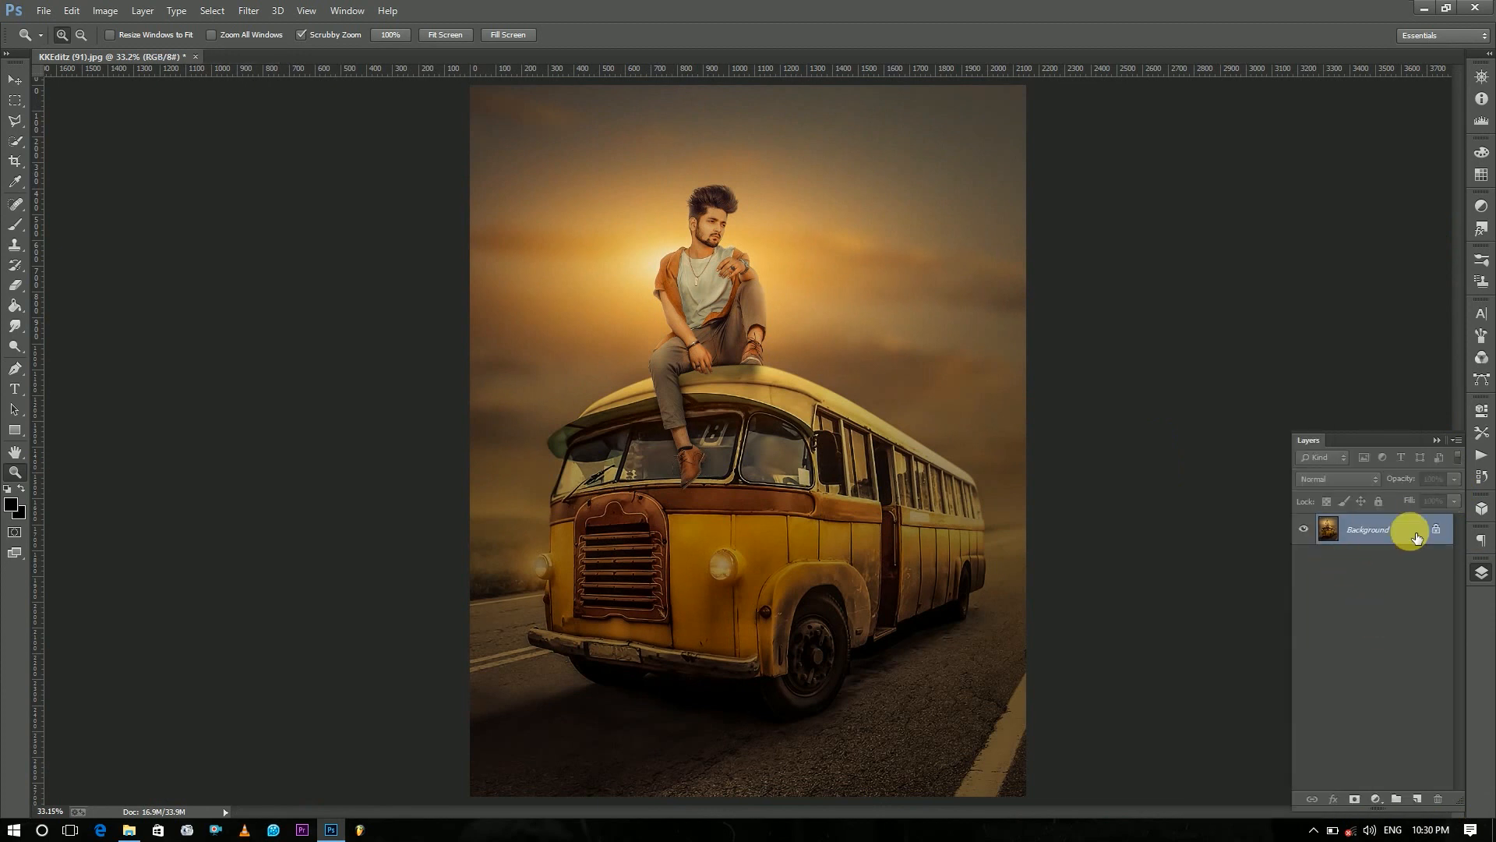
Save the finished composite as a baseline JPEG at maximum quality 12.
mouse_move(704, 279)
mouse_down()
mouse_move(728, 276)
mouse_move(715, 274)
mouse_up()
key(ctrl+s)
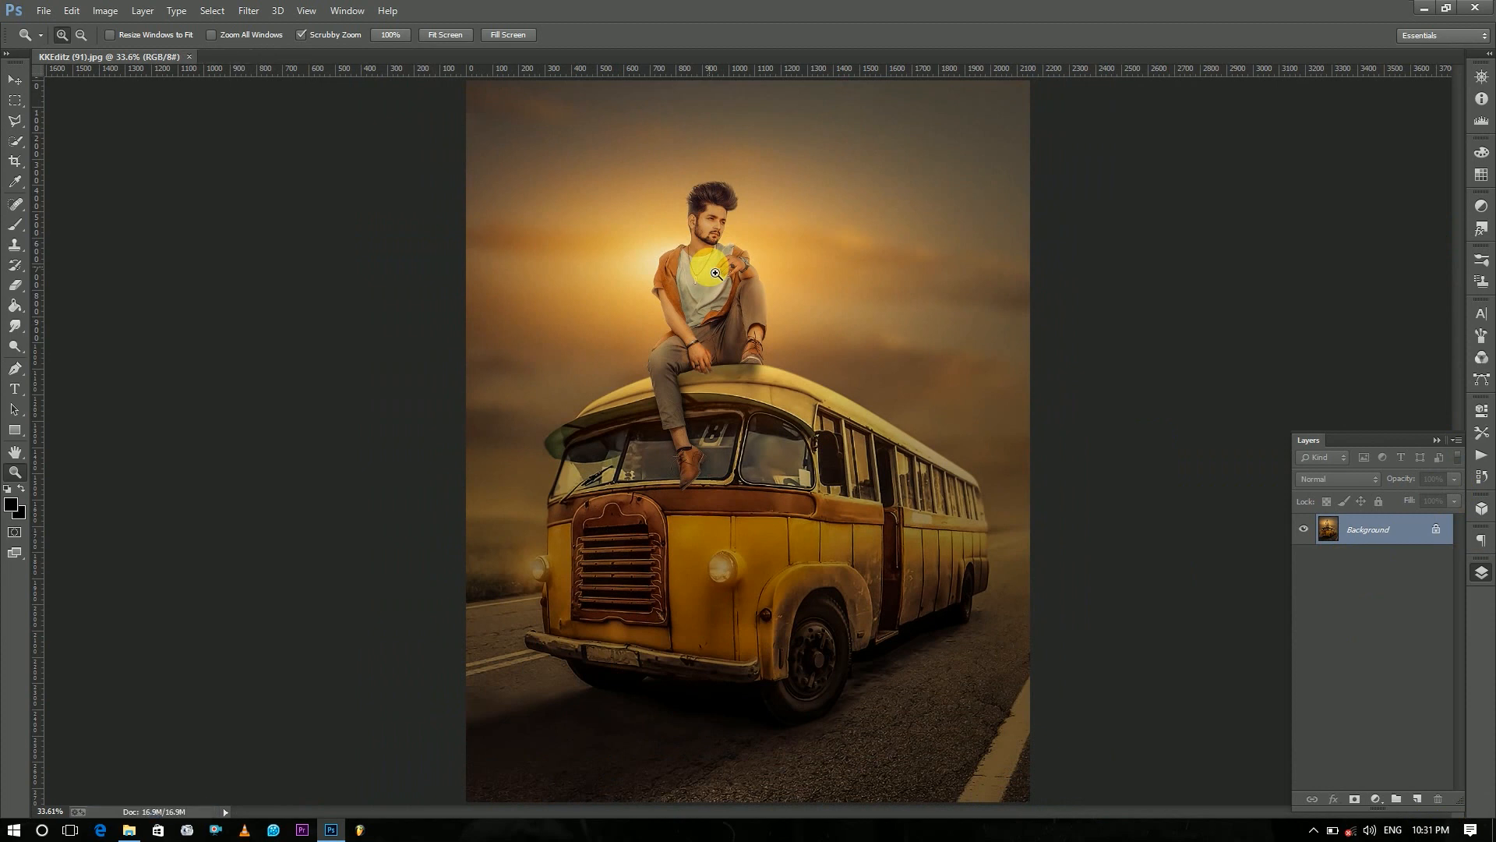
key(shift+ctrl+s)
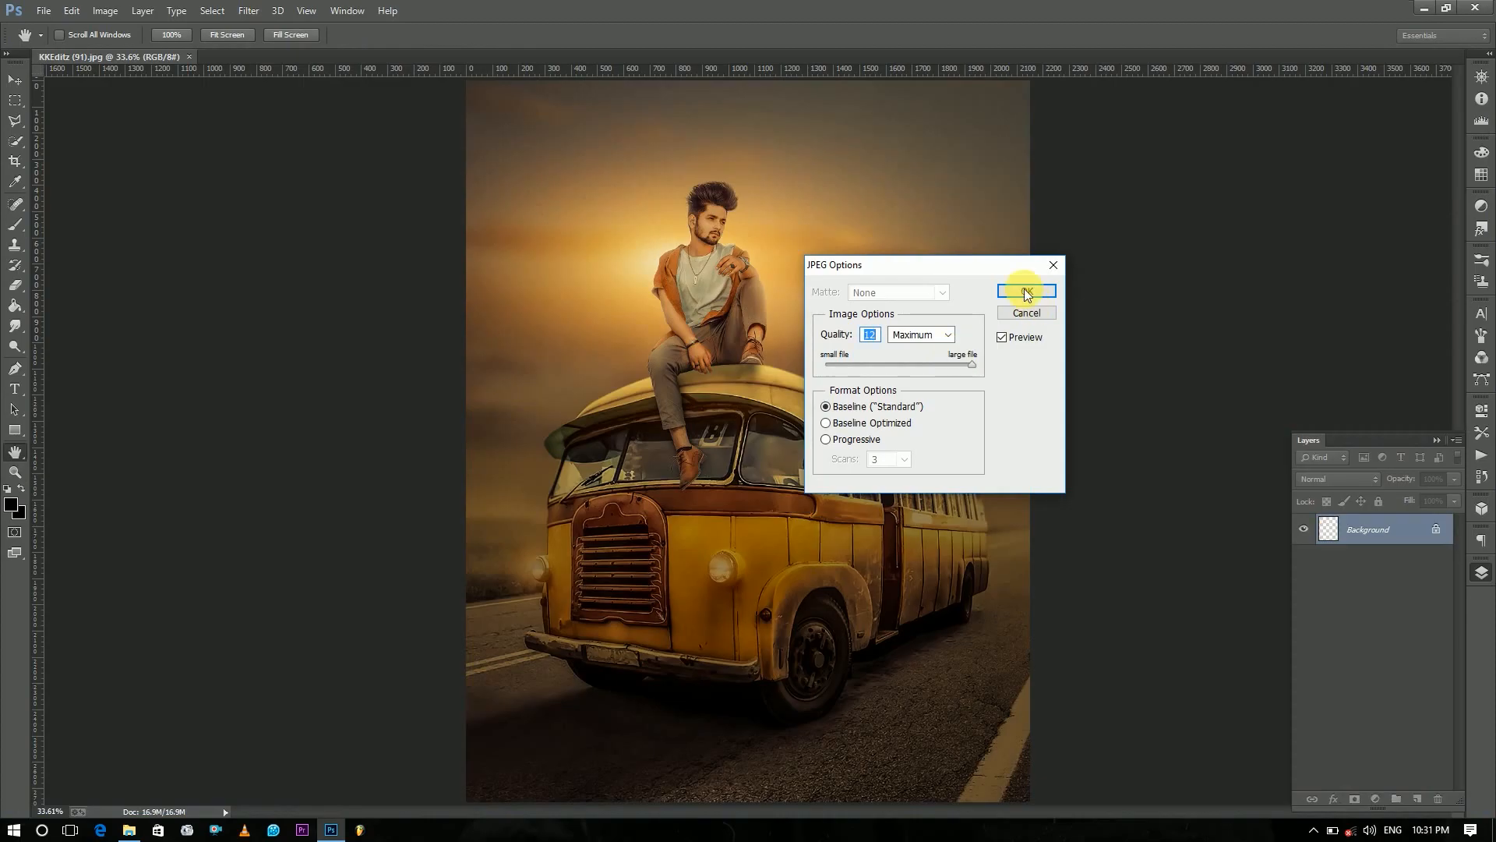
click(1024, 289)
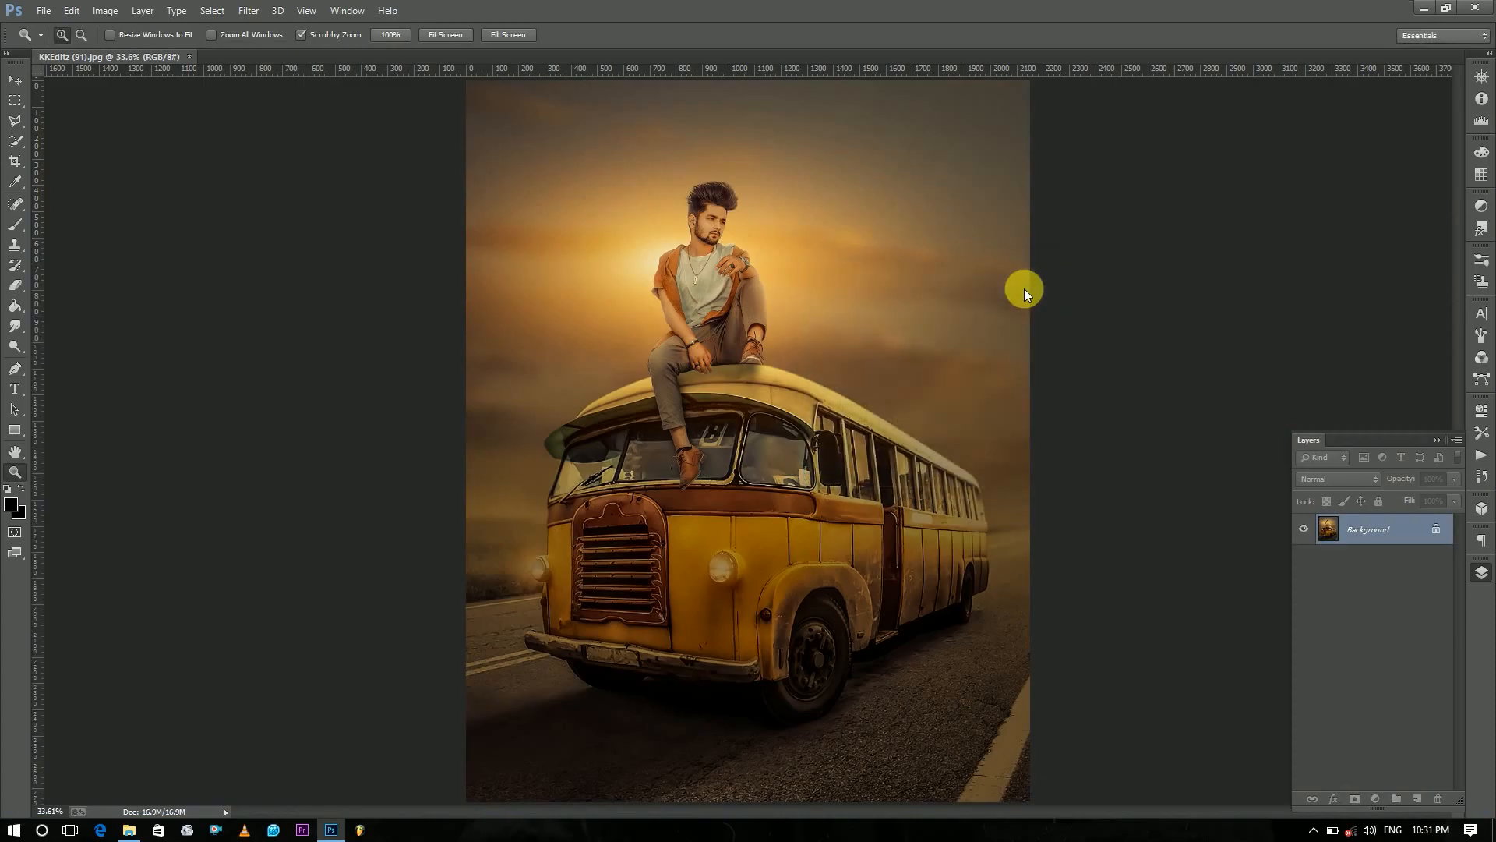